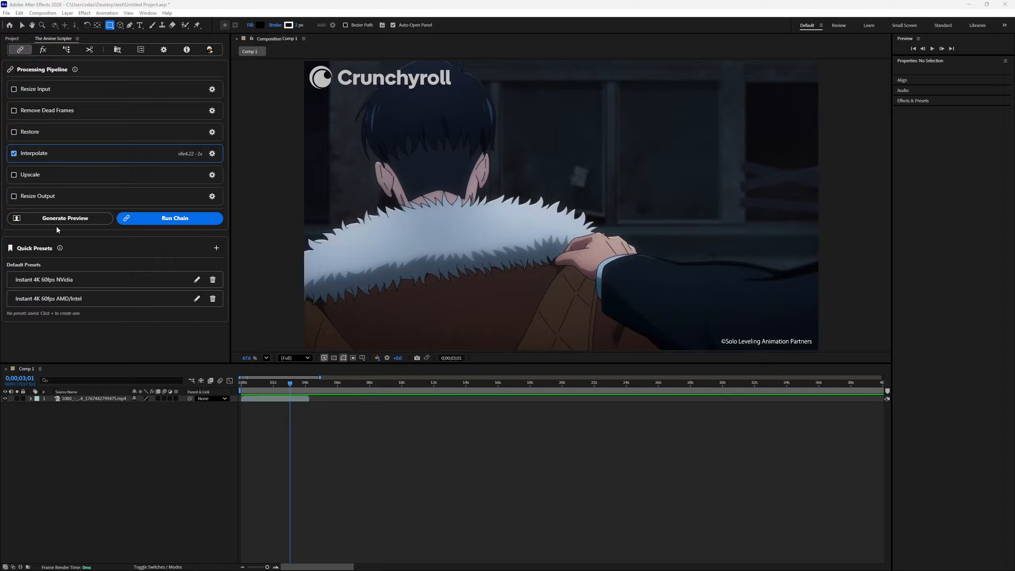
Step: Review the Remove Dead Frames settings, including the Sampling Resolution options, and scrub through the opening seconds of the clip
{"action": "left_click", "coordinate": [198, 115]}
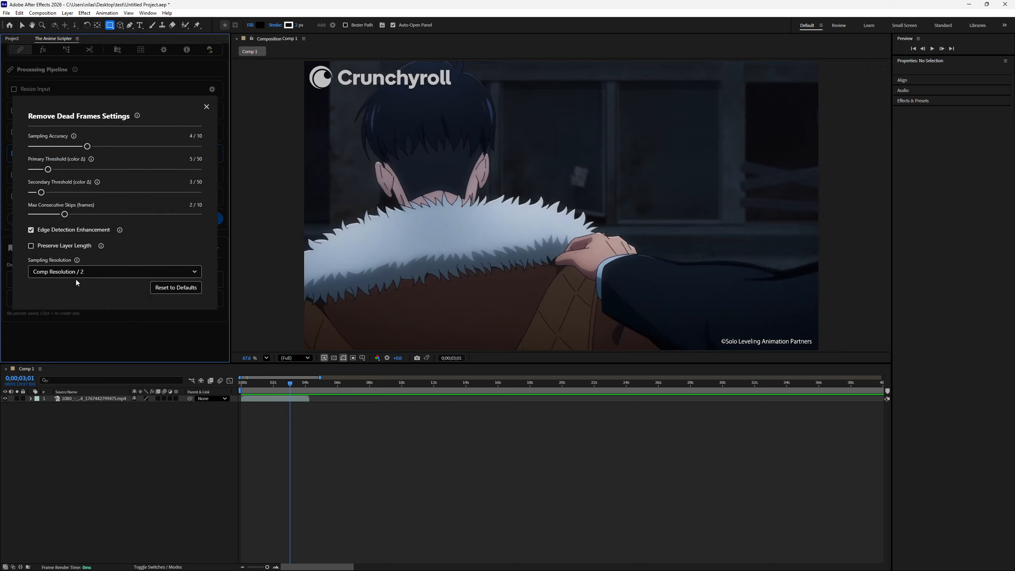
{"action": "left_click", "coordinate": [55, 271]}
{"action": "left_click", "coordinate": [55, 272]}
{"action": "left_click_drag", "start_coordinate": [296, 384], "coordinate": [262, 383]}
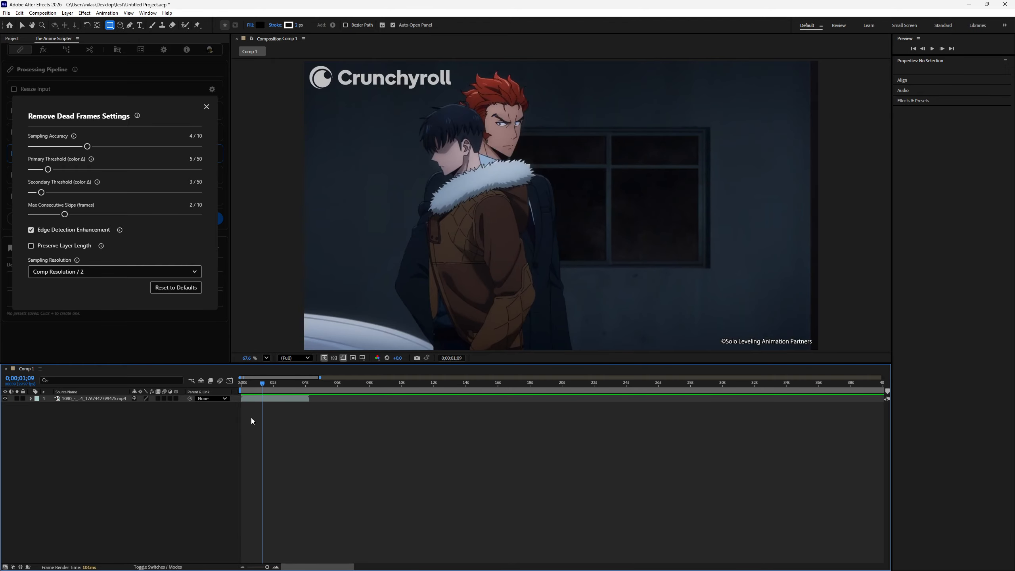
{"action": "left_click_drag", "start_coordinate": [260, 395], "coordinate": [242, 395]}
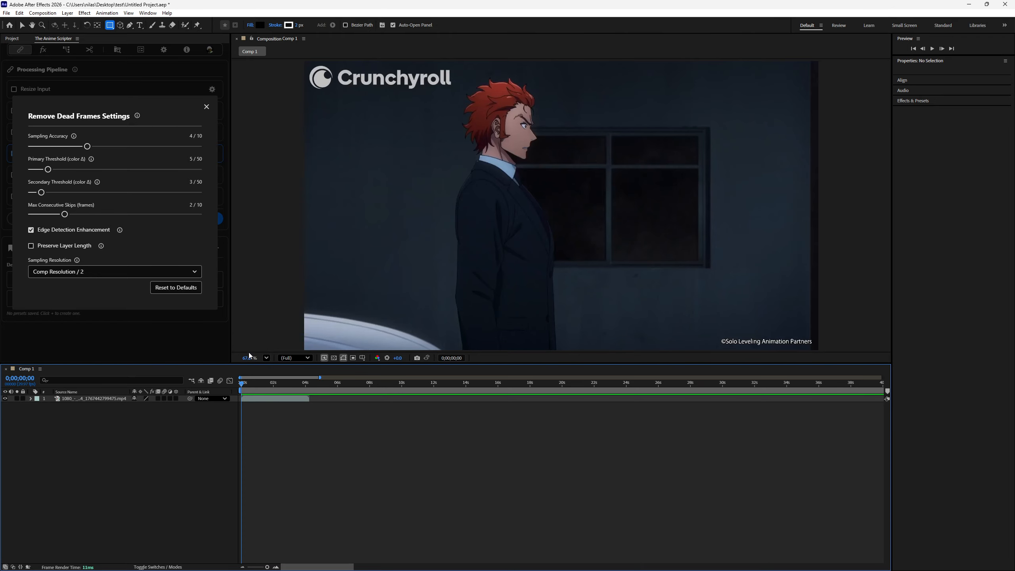
{"action": "left_click", "coordinate": [272, 383]}
{"action": "left_click_drag", "start_coordinate": [271, 383], "coordinate": [263, 384]}
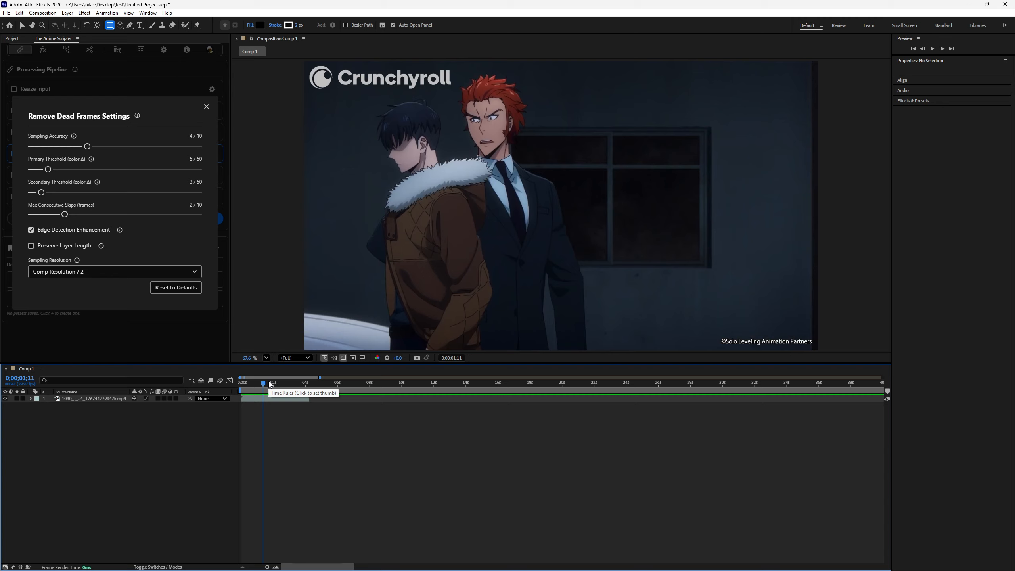
{"action": "left_click", "coordinate": [207, 108]}
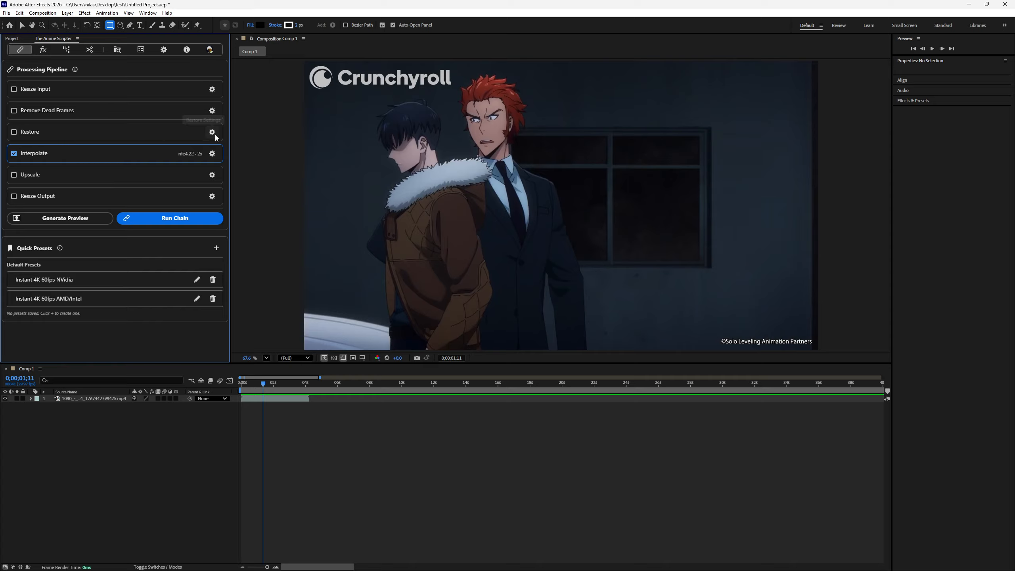
Step: Open the Interpolate settings, go to 0;00;02;19, and draw a rectangle about 584 × 155 px over the Crunchyroll logo
{"action": "left_click", "coordinate": [223, 156]}
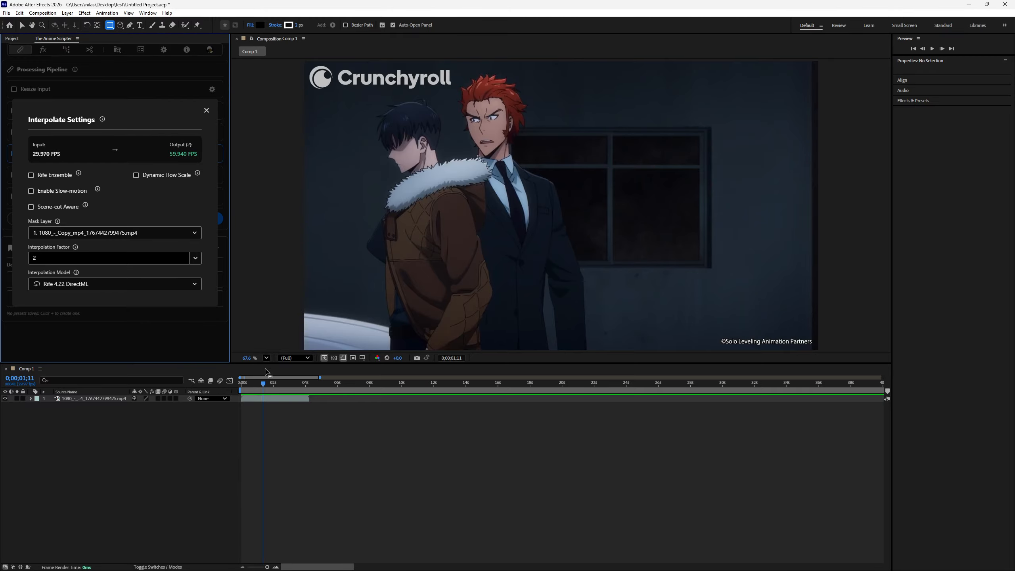
{"action": "left_click", "coordinate": [278, 383]}
{"action": "left_click_drag", "start_coordinate": [279, 382], "coordinate": [284, 386]}
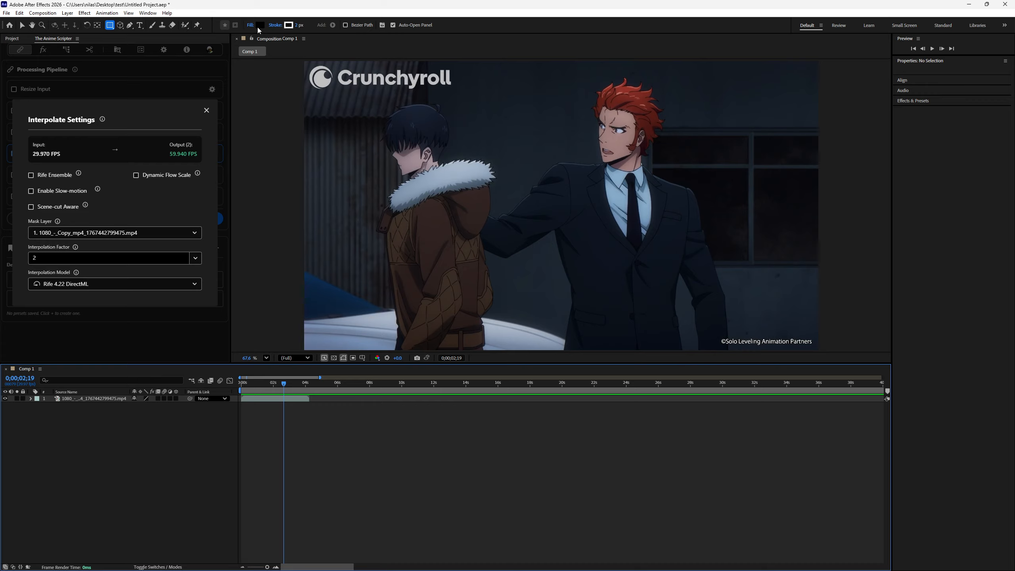
{"action": "left_click_drag", "start_coordinate": [461, 103], "coordinate": [305, 62]}
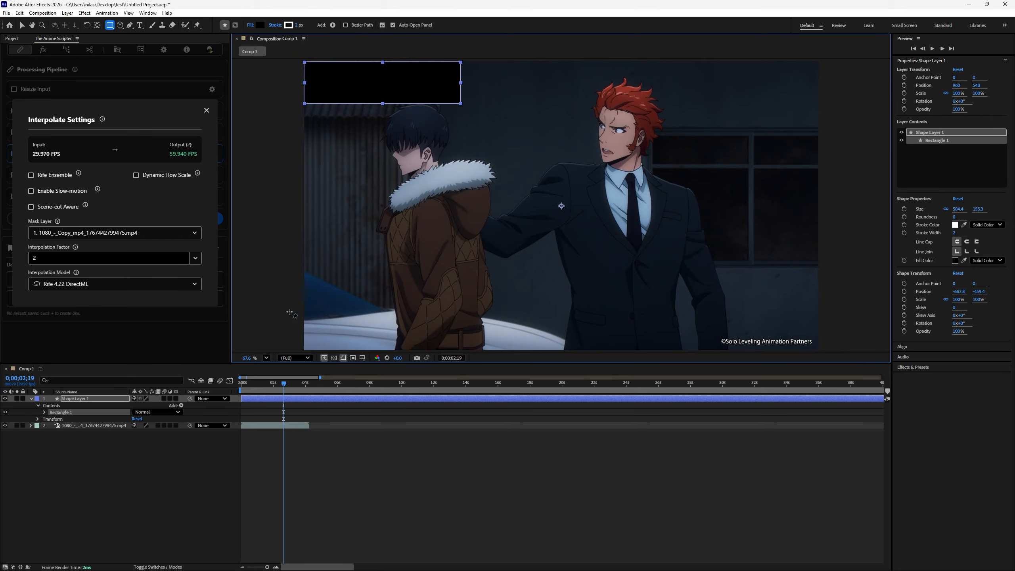
Step: Set the interpolation Mask Layer to Shape Layer 1
{"action": "left_click", "coordinate": [160, 233]}
{"action": "left_click", "coordinate": [143, 253]}
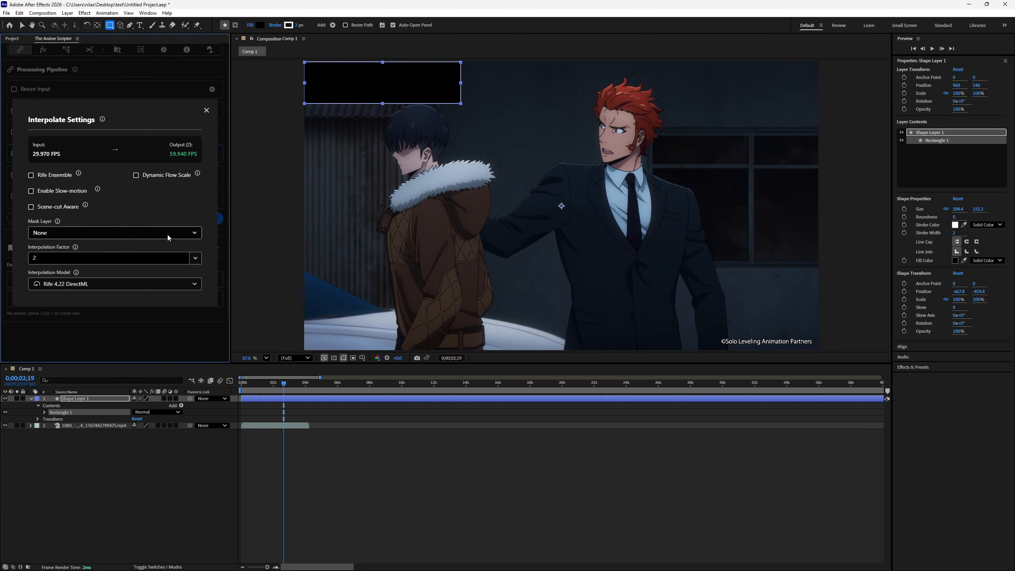
{"action": "left_click", "coordinate": [168, 235]}
{"action": "left_click", "coordinate": [146, 263]}
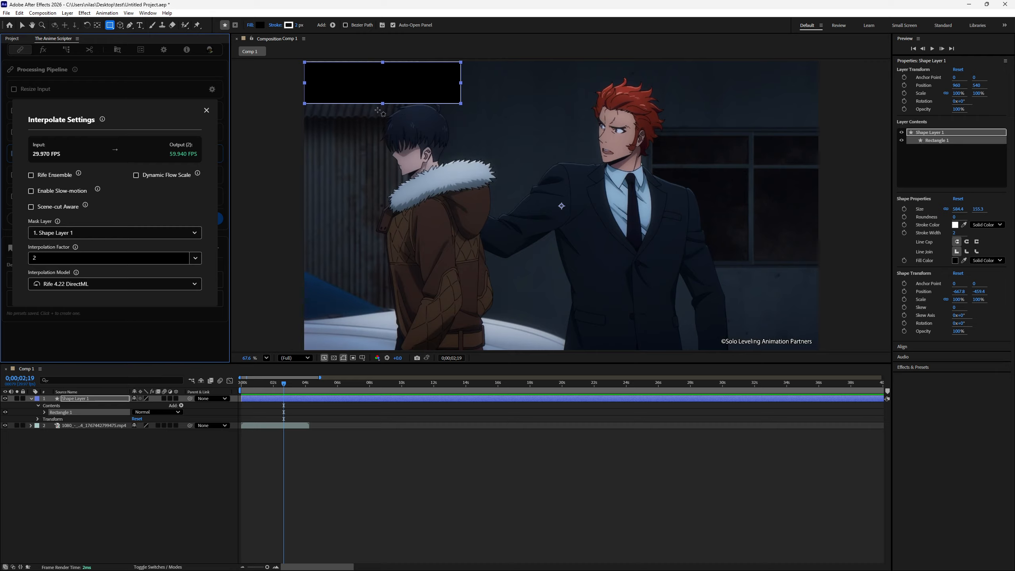
Step: Look through the available interpolation models for each GPU type, then close the Interpolate settings without changing the model
{"action": "left_click", "coordinate": [124, 288]}
{"action": "scroll", "coordinate": [127, 228], "scroll_direction": "up", "scroll_amount": 5}
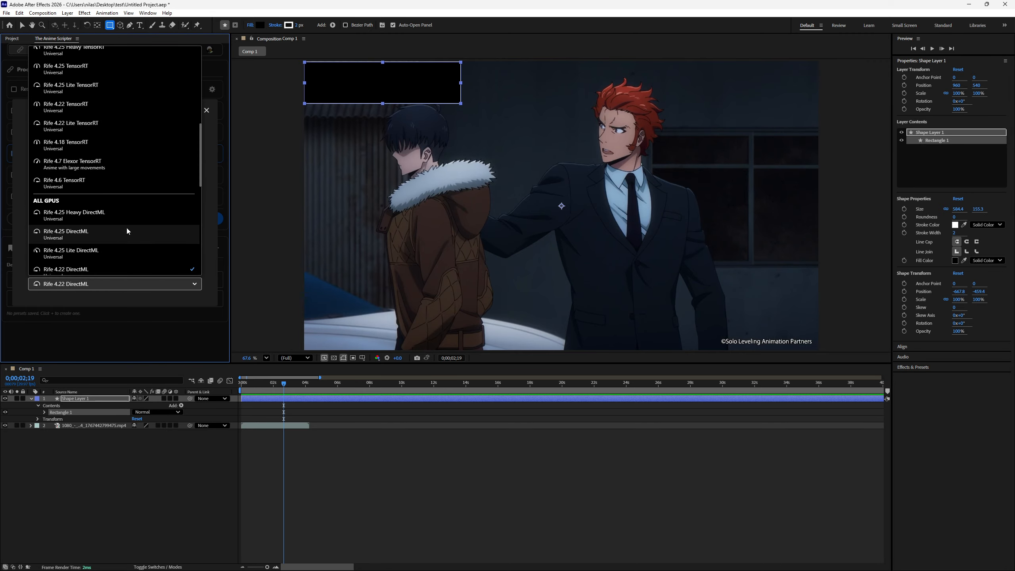
{"action": "scroll", "coordinate": [121, 233], "scroll_direction": "down", "scroll_amount": 10}
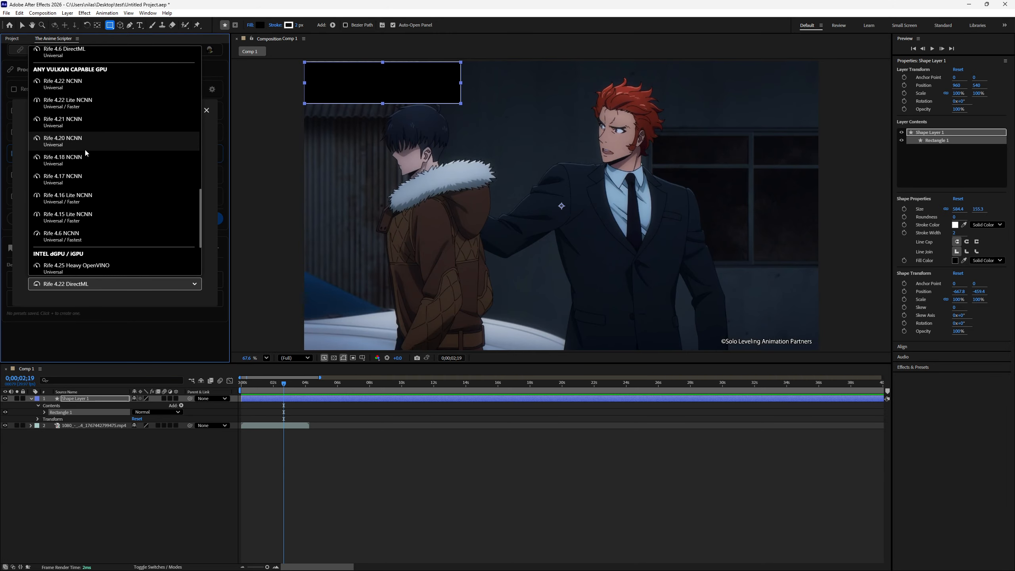
{"action": "scroll", "coordinate": [88, 156], "scroll_direction": "down", "scroll_amount": 3}
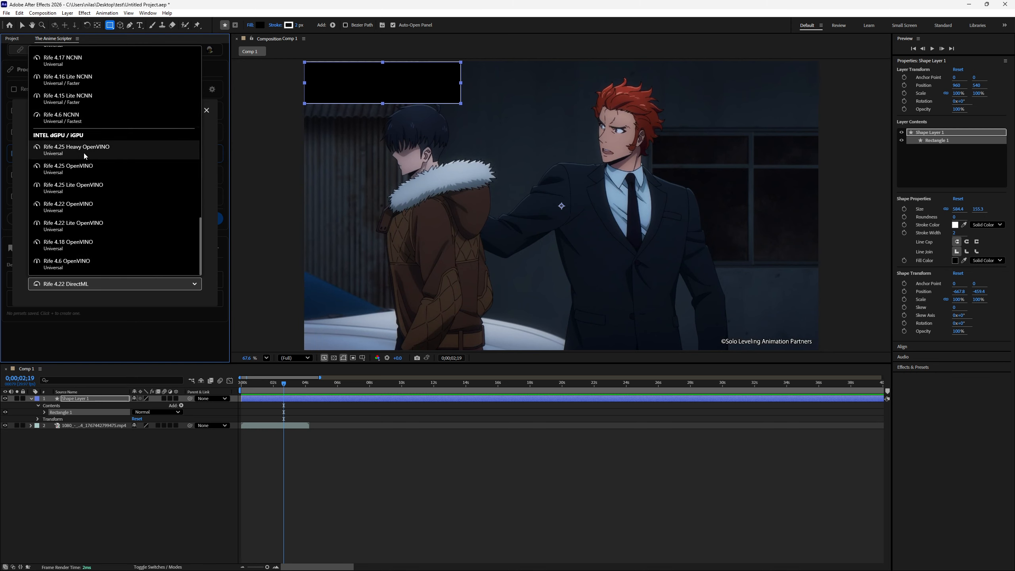
{"action": "scroll", "coordinate": [86, 160], "scroll_direction": "up", "scroll_amount": 5}
{"action": "scroll", "coordinate": [89, 157], "scroll_direction": "down", "scroll_amount": 4}
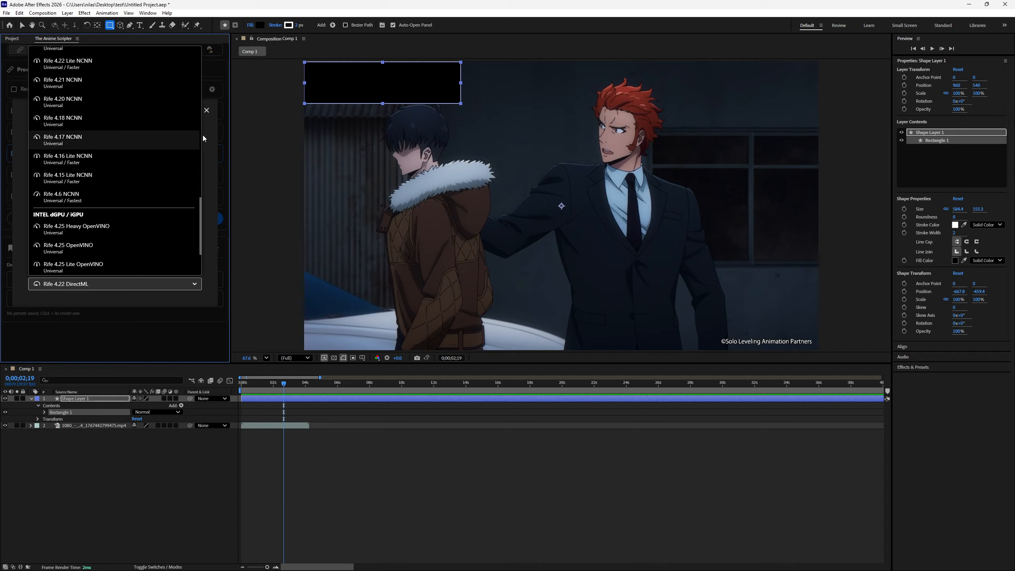
{"action": "scroll", "coordinate": [140, 148], "scroll_direction": "up", "scroll_amount": 1}
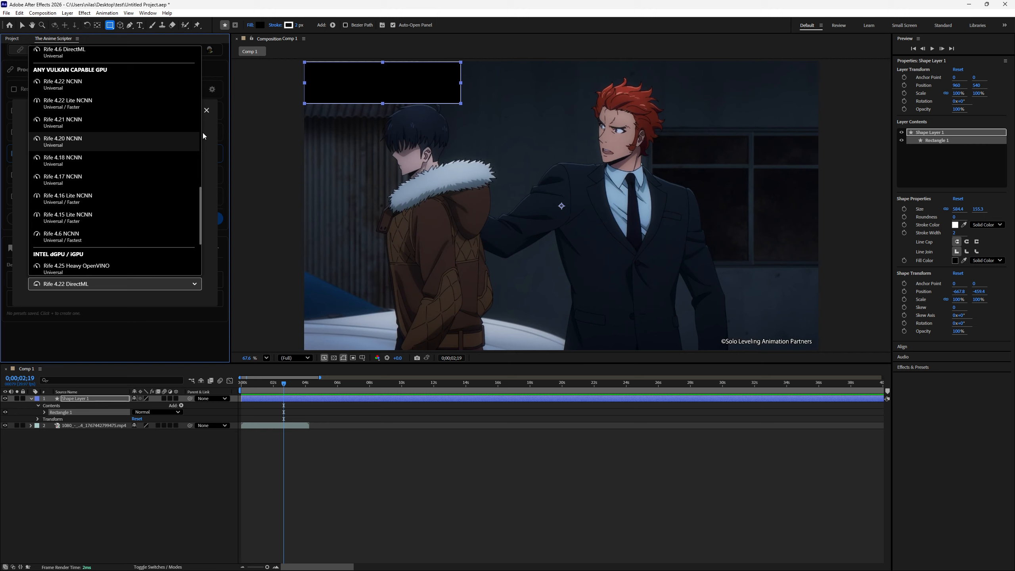
{"action": "scroll", "coordinate": [158, 192], "scroll_direction": "down", "scroll_amount": 1}
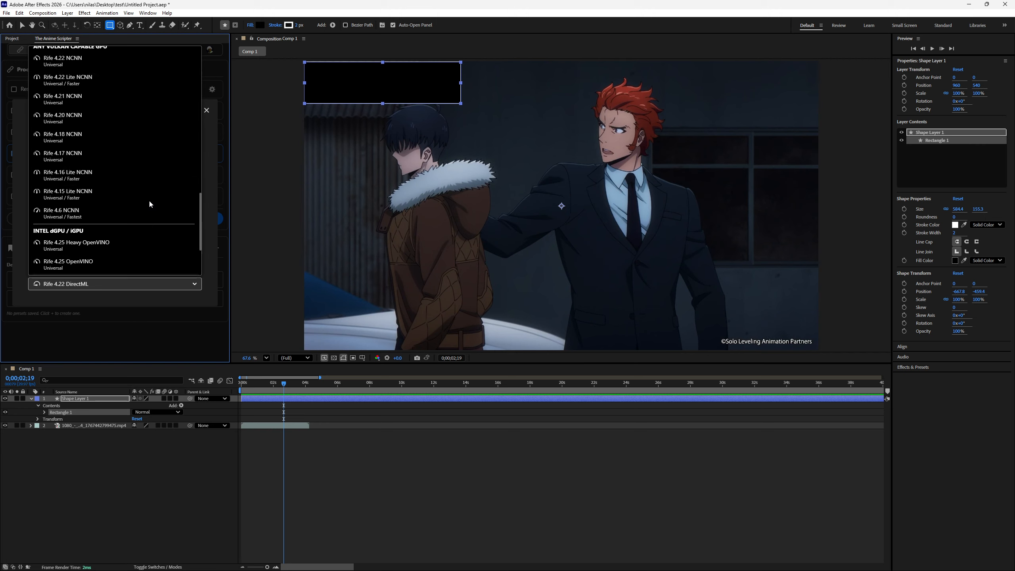
{"action": "scroll", "coordinate": [151, 202], "scroll_direction": "up", "scroll_amount": 5}
{"action": "scroll", "coordinate": [146, 205], "scroll_direction": "down", "scroll_amount": 5}
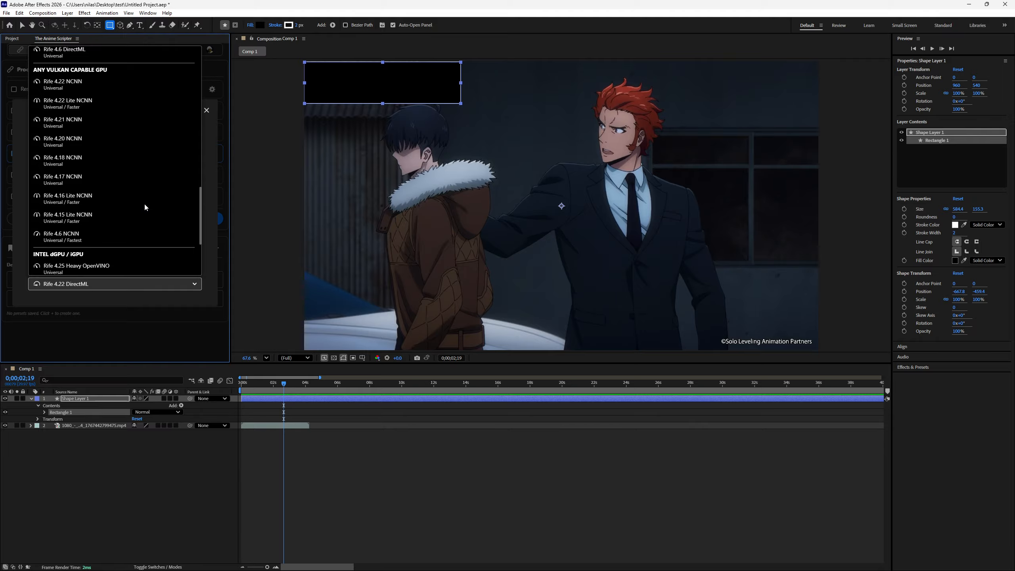
{"action": "left_click", "coordinate": [210, 127]}
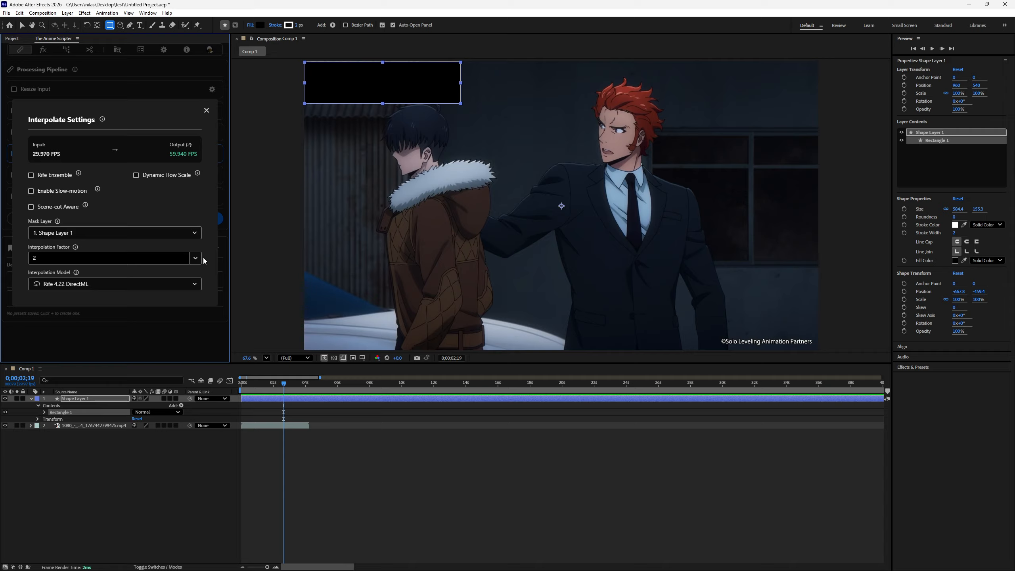
{"action": "left_click", "coordinate": [206, 110]}
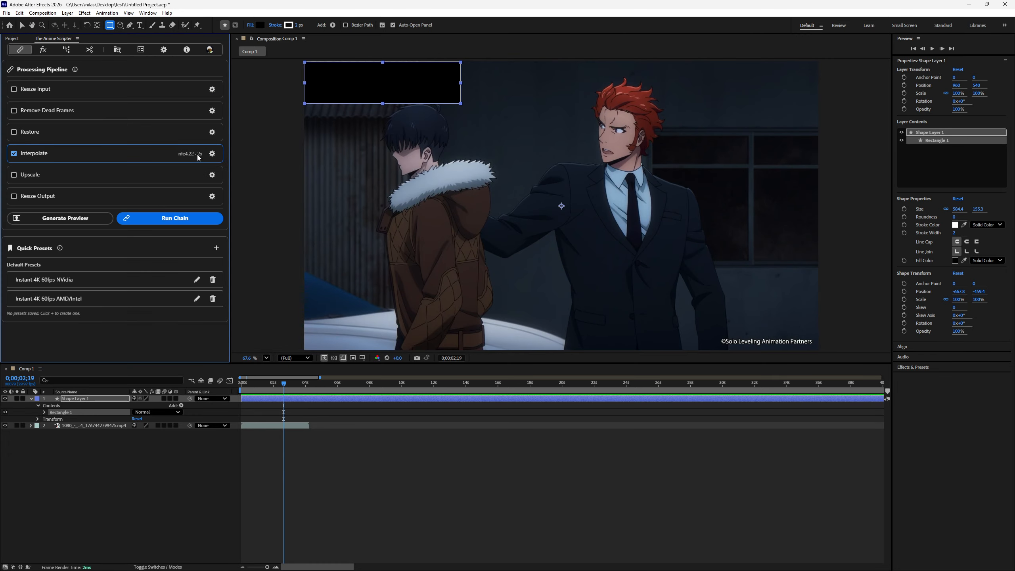
Step: Review the interpolation factors in the Interpolate settings and choose 2x
{"action": "left_click", "coordinate": [212, 153]}
{"action": "left_click", "coordinate": [151, 264]}
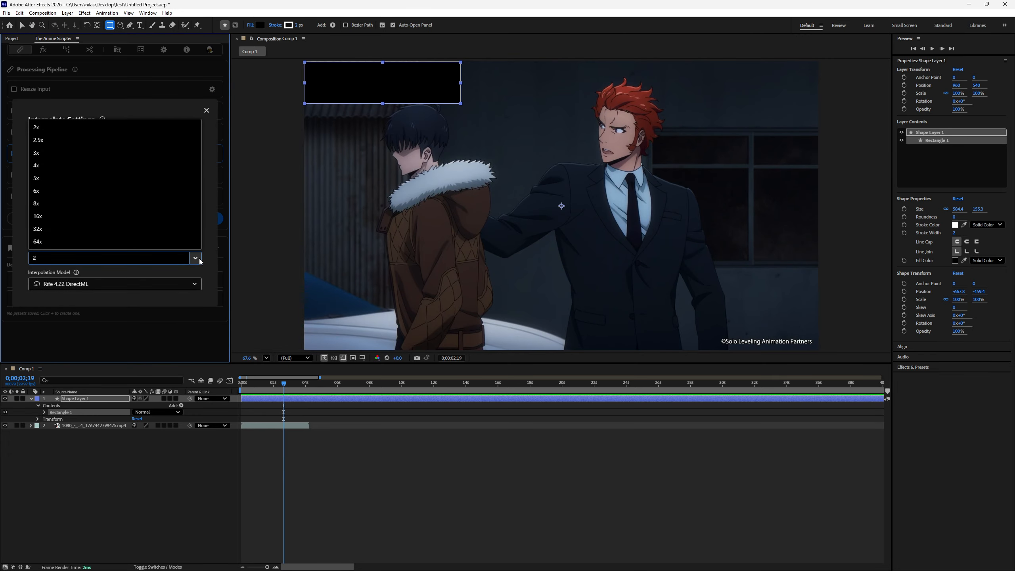
{"action": "left_click", "coordinate": [195, 258]}
{"action": "left_click", "coordinate": [200, 236]}
{"action": "left_click", "coordinate": [199, 235]}
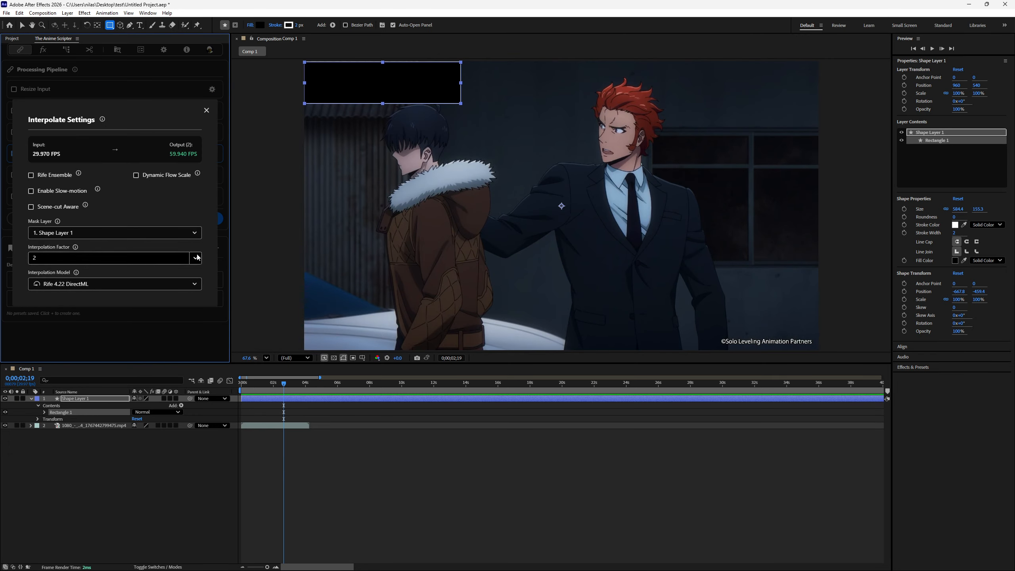
{"action": "left_click", "coordinate": [196, 259]}
{"action": "left_click", "coordinate": [99, 122]}
{"action": "left_click", "coordinate": [206, 111]}
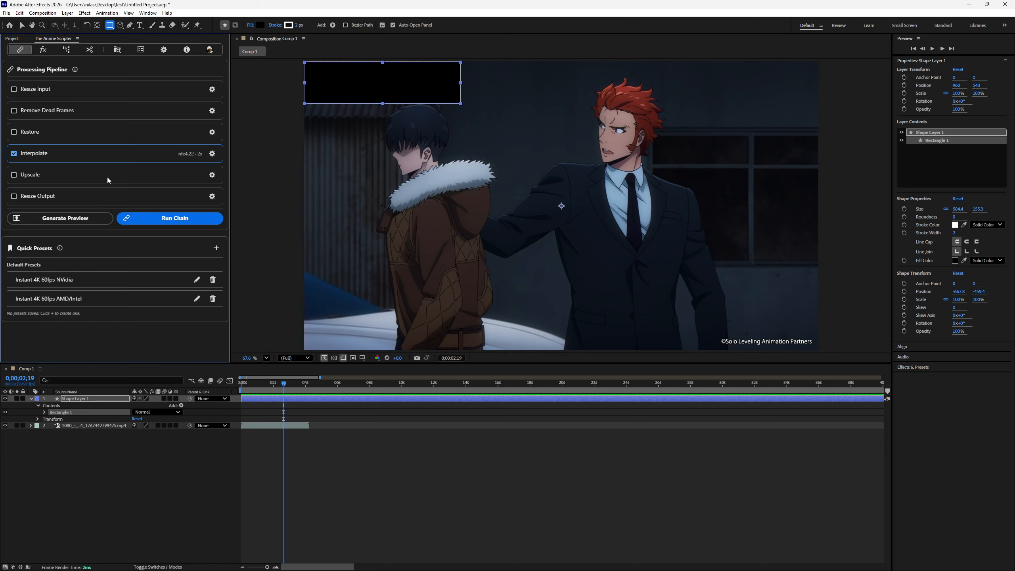
Step: Open the Depth Map settings among the AI video processing tools and look through the available depth models
{"action": "left_click", "coordinate": [44, 49]}
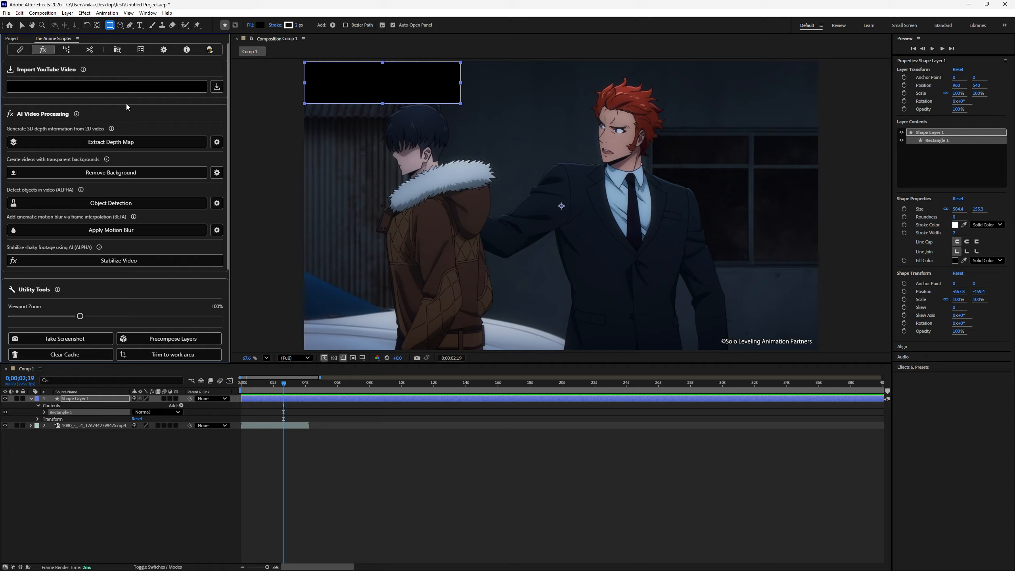
{"action": "left_click", "coordinate": [216, 142]}
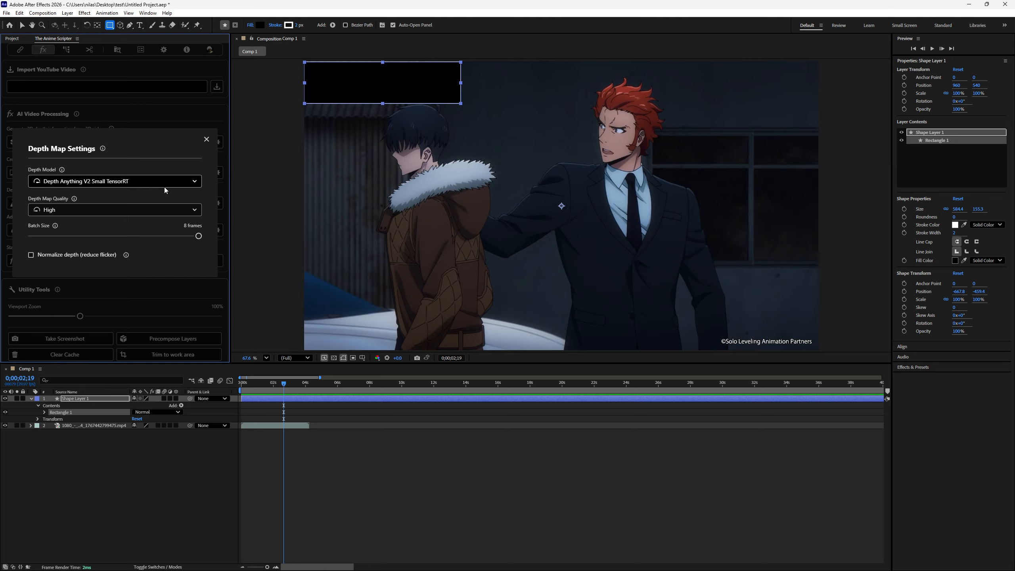
{"action": "left_click", "coordinate": [162, 187]}
{"action": "left_click", "coordinate": [162, 187]}
{"action": "left_click", "coordinate": [162, 186]}
{"action": "scroll", "coordinate": [167, 211], "scroll_direction": "down", "scroll_amount": 5}
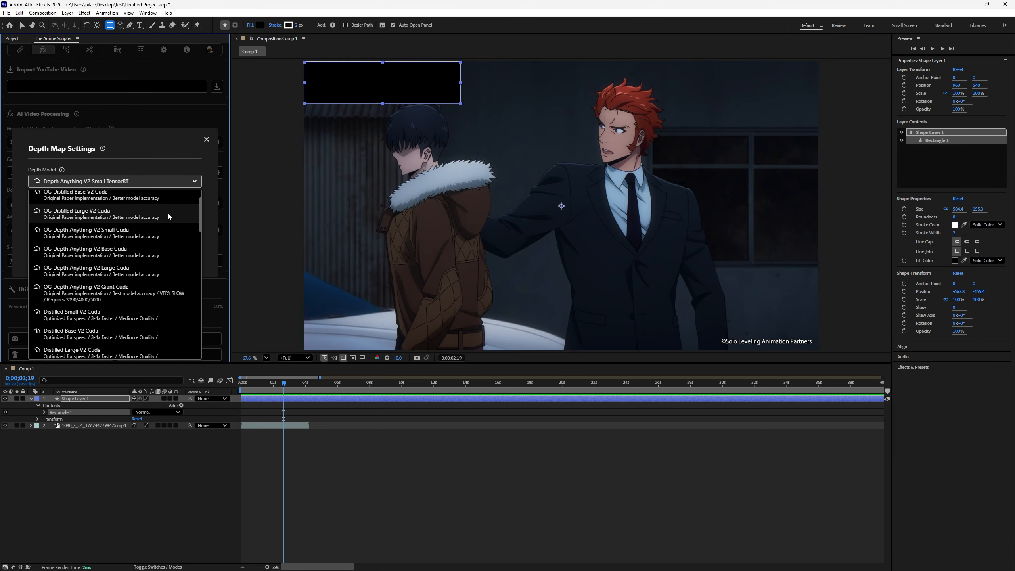
{"action": "scroll", "coordinate": [168, 217], "scroll_direction": "up", "scroll_amount": 1}
{"action": "left_click", "coordinate": [146, 152]}
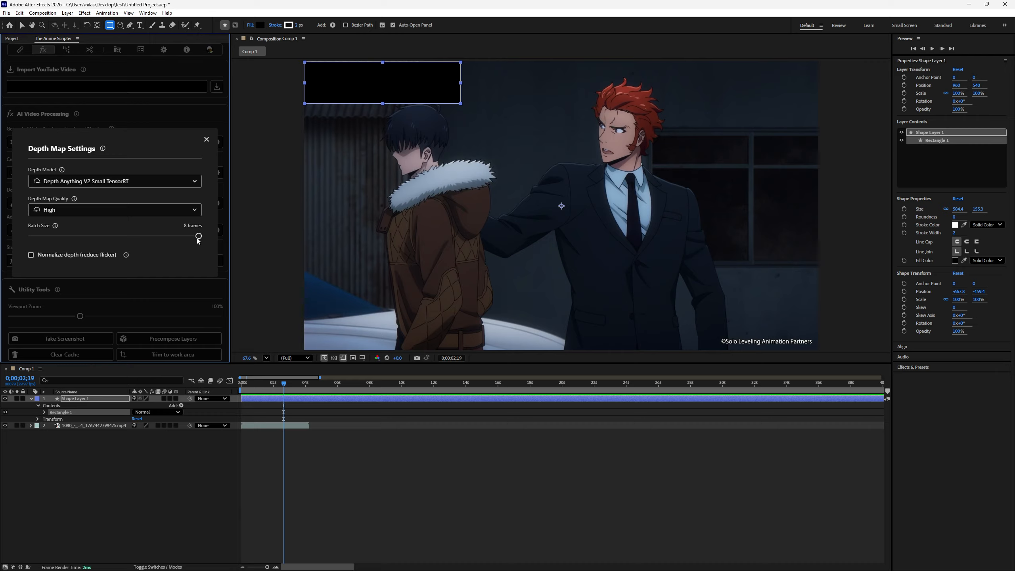
Step: Set the depth map Batch Size to 2 frames and close its settings
{"action": "left_click_drag", "start_coordinate": [198, 238], "coordinate": [55, 237]}
{"action": "mouse_move", "coordinate": [55, 227]}
{"action": "left_click_drag", "start_coordinate": [55, 236], "coordinate": [12, 276]}
{"action": "left_click_drag", "start_coordinate": [32, 237], "coordinate": [52, 241]}
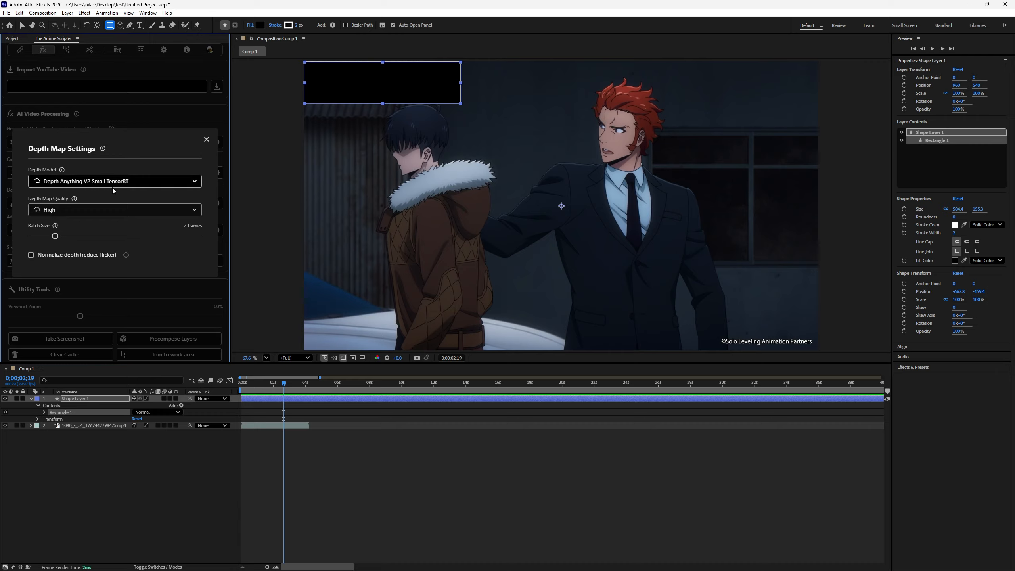
{"action": "left_click", "coordinate": [206, 139]}
Step: Configure background removal with the Anime Cuda segmentation model and a Batch Size of 2 frames
{"action": "left_click", "coordinate": [216, 173]}
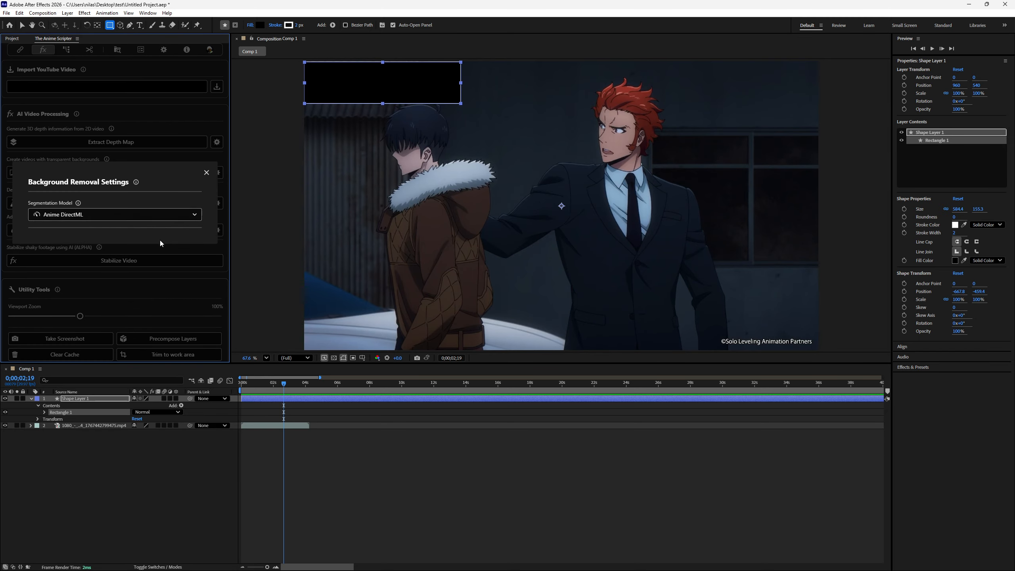
{"action": "left_click", "coordinate": [121, 217]}
{"action": "left_click", "coordinate": [130, 244]}
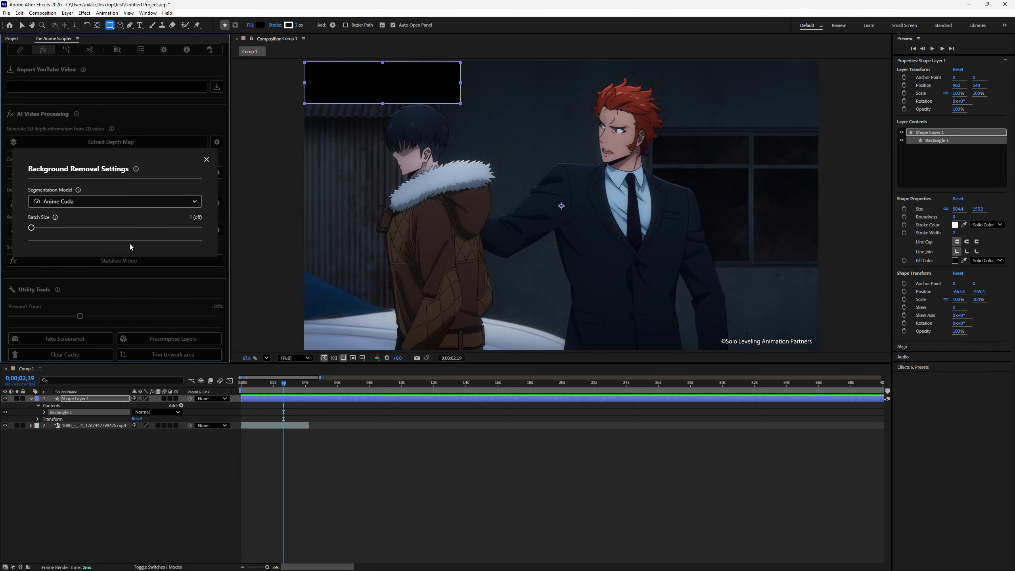
{"action": "left_click_drag", "start_coordinate": [32, 228], "coordinate": [78, 235]}
{"action": "left_click", "coordinate": [76, 206]}
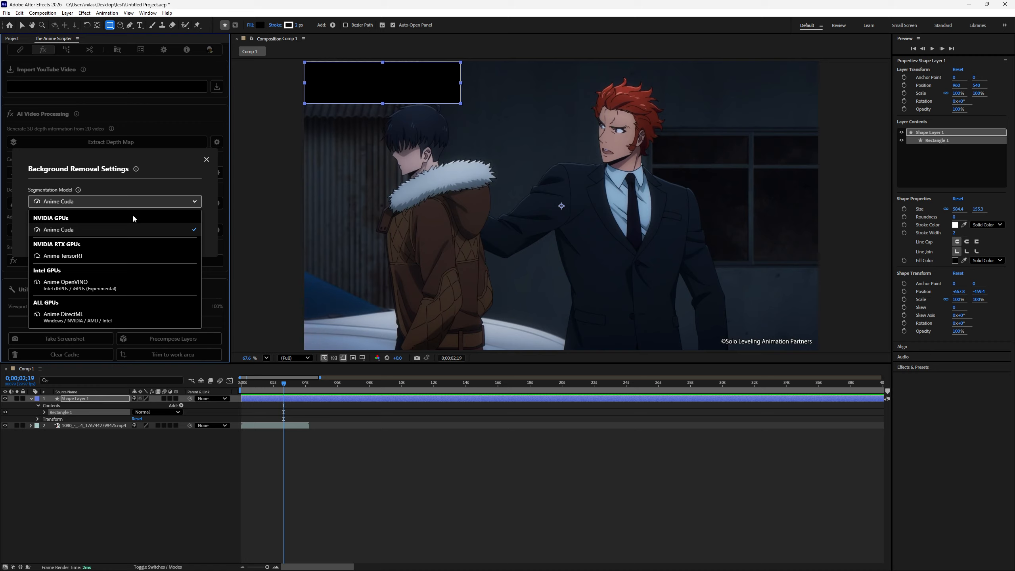
{"action": "left_click", "coordinate": [160, 169]}
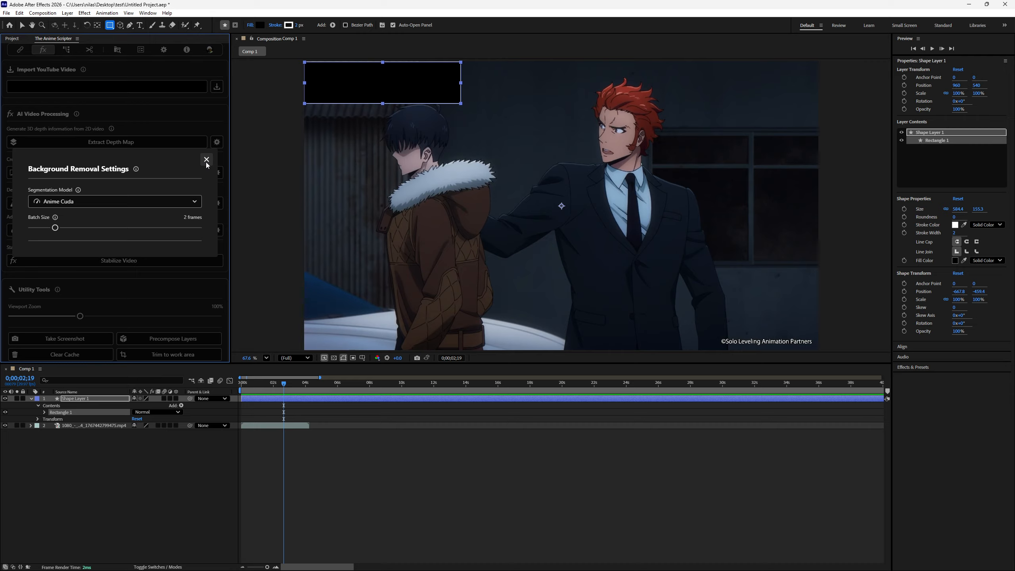
{"action": "left_click", "coordinate": [207, 163]}
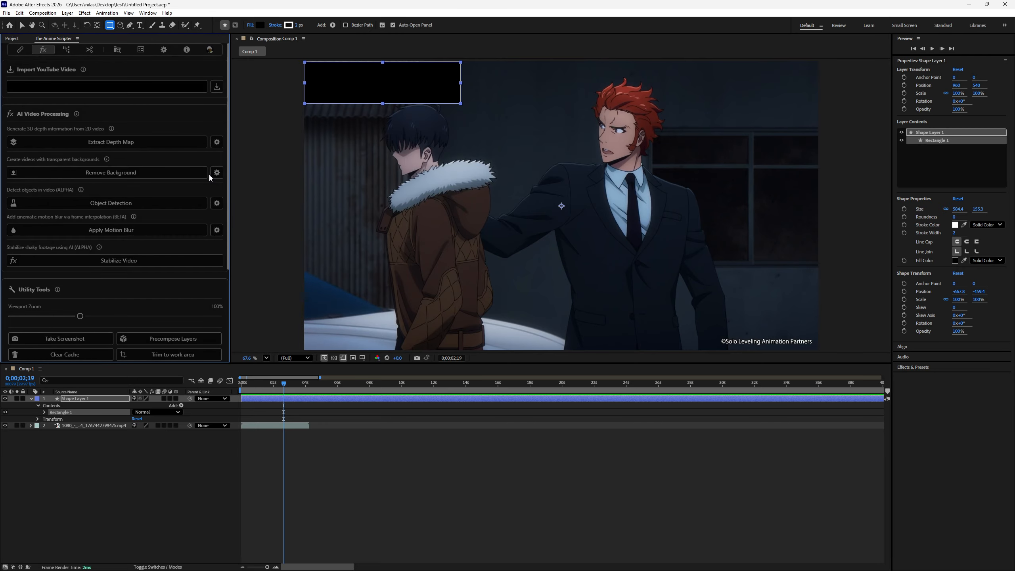
Step: Recheck the Depth Map settings, close them, and open the Motion Blur settings
{"action": "left_click", "coordinate": [217, 142]}
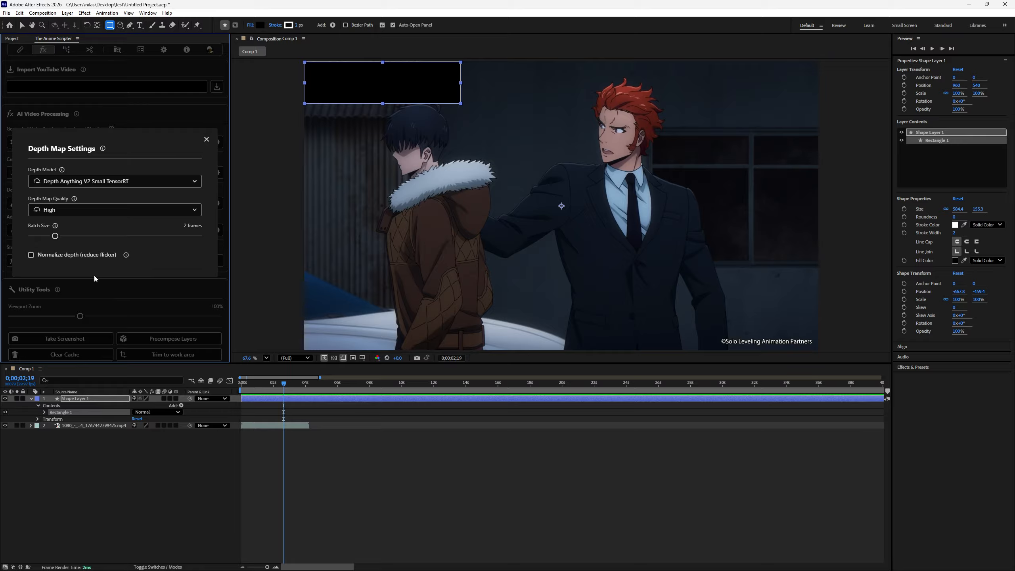
{"action": "left_click", "coordinate": [207, 139]}
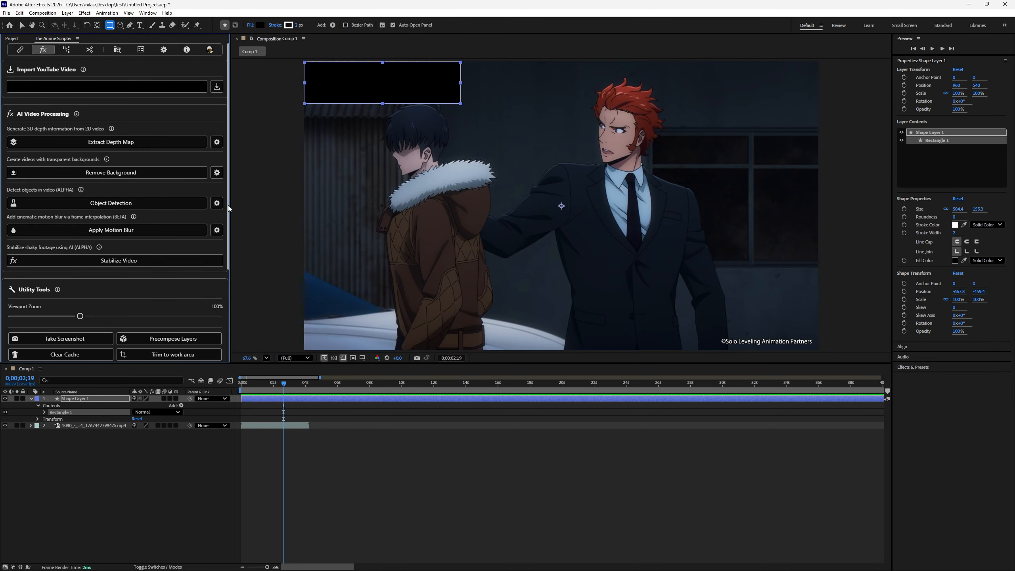
{"action": "left_click", "coordinate": [217, 230]}
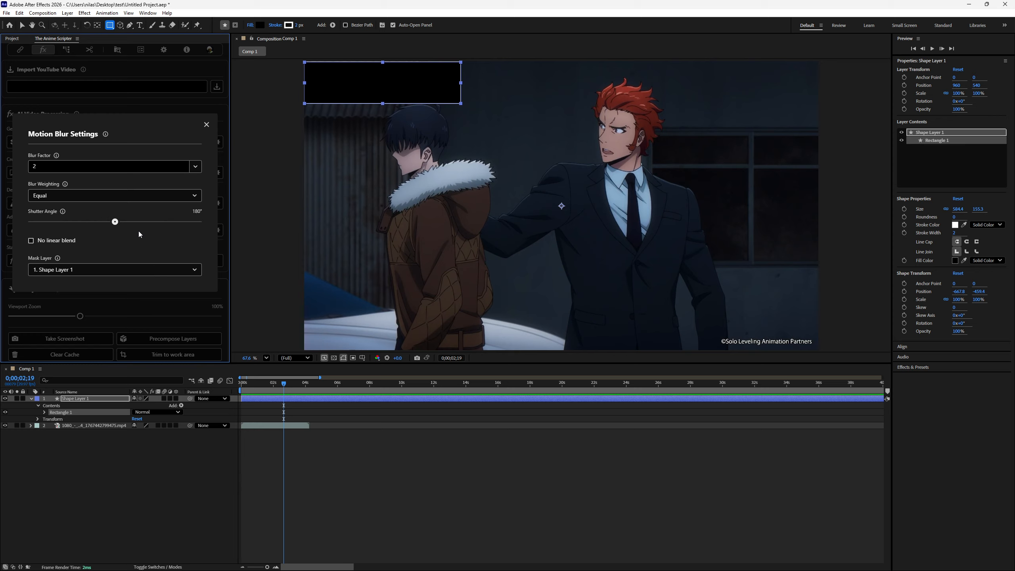
Step: Lower the motion blur Shutter Angle, close the Motion Blur settings and look over the Utility Tools
{"action": "left_click_drag", "start_coordinate": [115, 222], "coordinate": [129, 222]}
{"action": "left_click_drag", "start_coordinate": [127, 229], "coordinate": [161, 242]}
{"action": "left_click_drag", "start_coordinate": [165, 223], "coordinate": [55, 223]}
{"action": "left_click", "coordinate": [206, 125]}
{"action": "scroll", "coordinate": [121, 294], "scroll_direction": "down", "scroll_amount": 5}
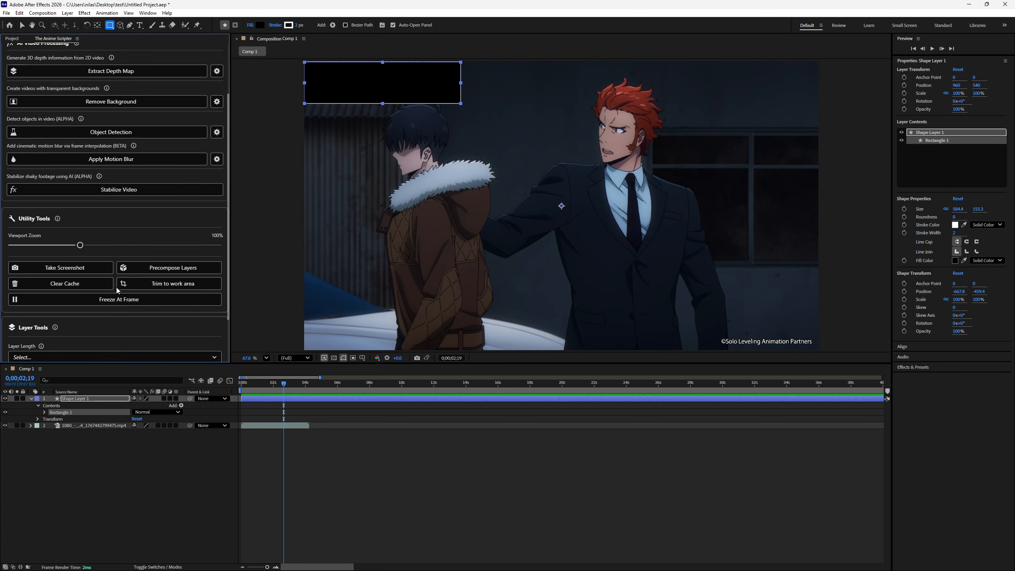
{"action": "scroll", "coordinate": [119, 287], "scroll_direction": "up", "scroll_amount": 5}
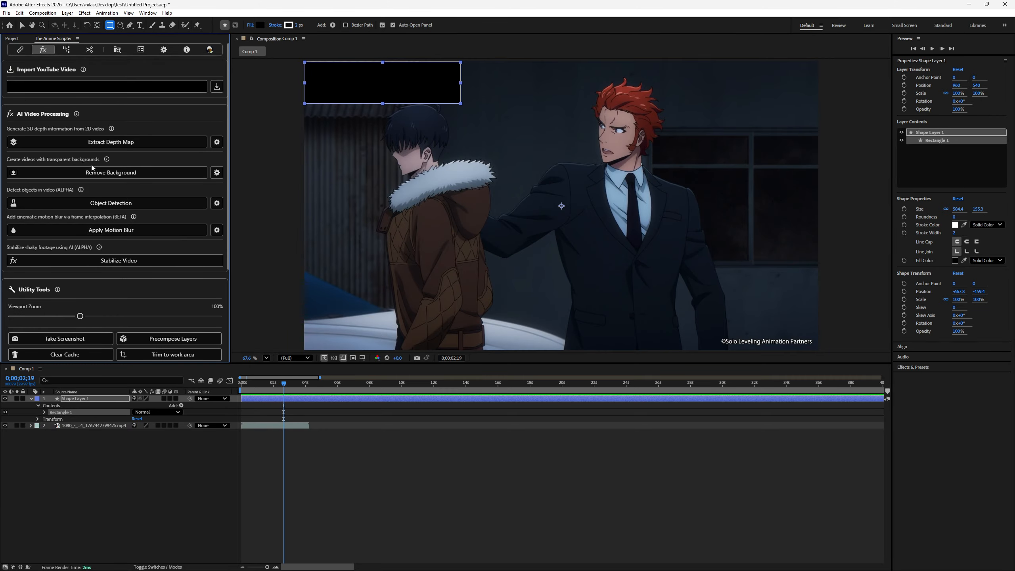
Step: Open the easing curve editor, turn on the bead animation along the curve, and reshape the curve with both Bezier handles
{"action": "left_click", "coordinate": [66, 50]}
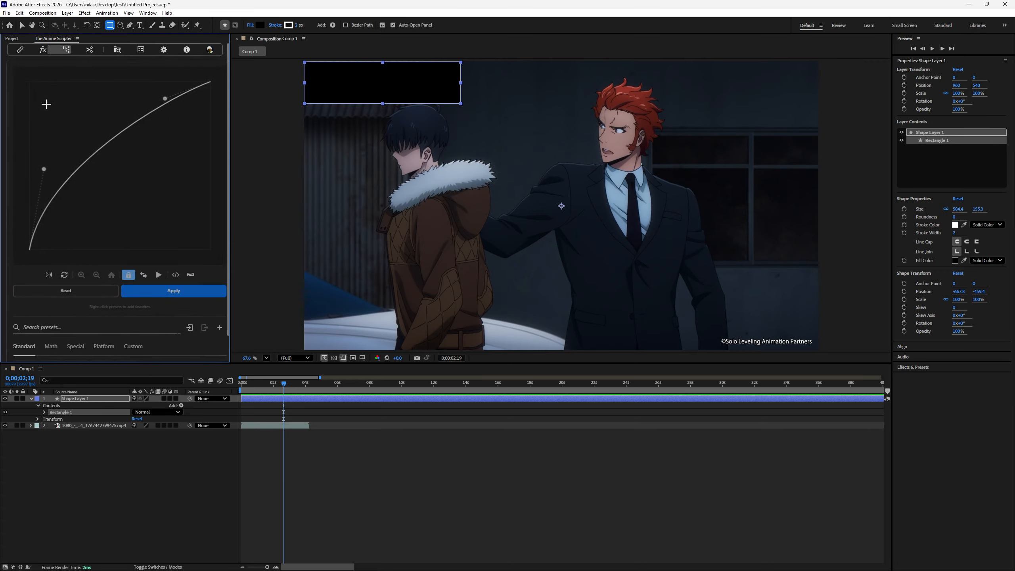
{"action": "left_click", "coordinate": [155, 275]}
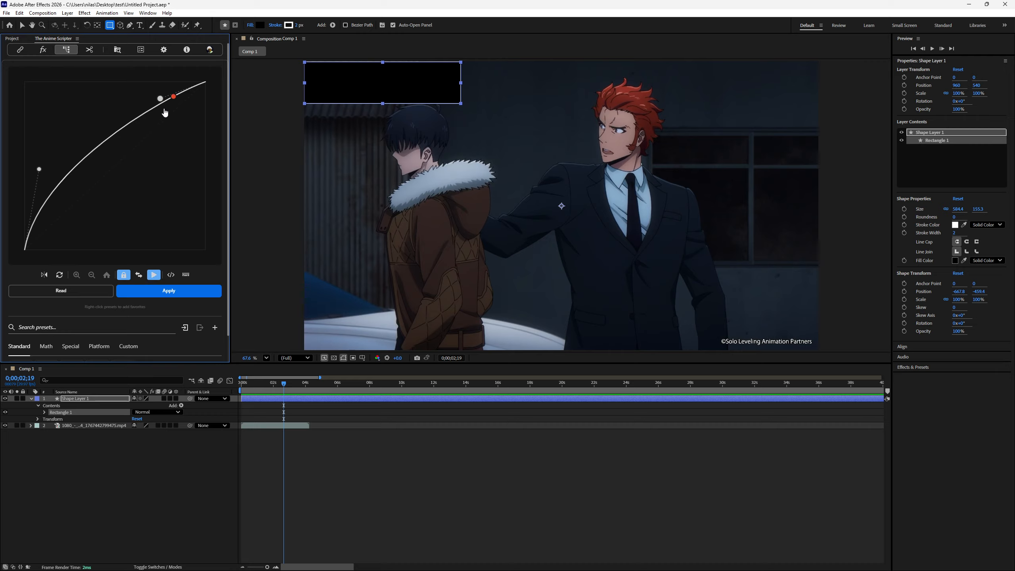
{"action": "left_click_drag", "start_coordinate": [160, 99], "coordinate": [29, 83]}
{"action": "left_click_drag", "start_coordinate": [39, 169], "coordinate": [24, 106]}
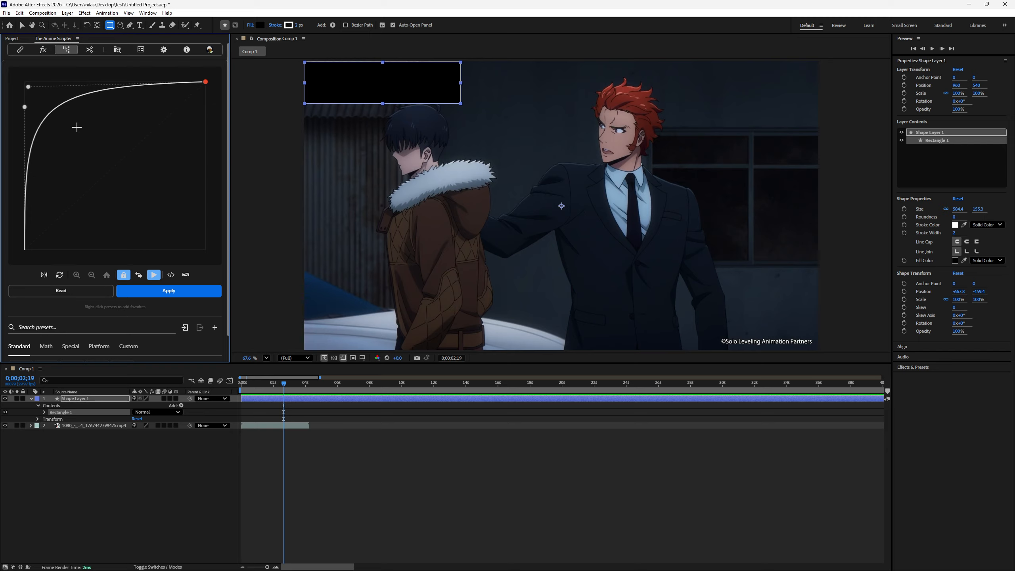
{"action": "left_click_drag", "start_coordinate": [28, 86], "coordinate": [191, 247]}
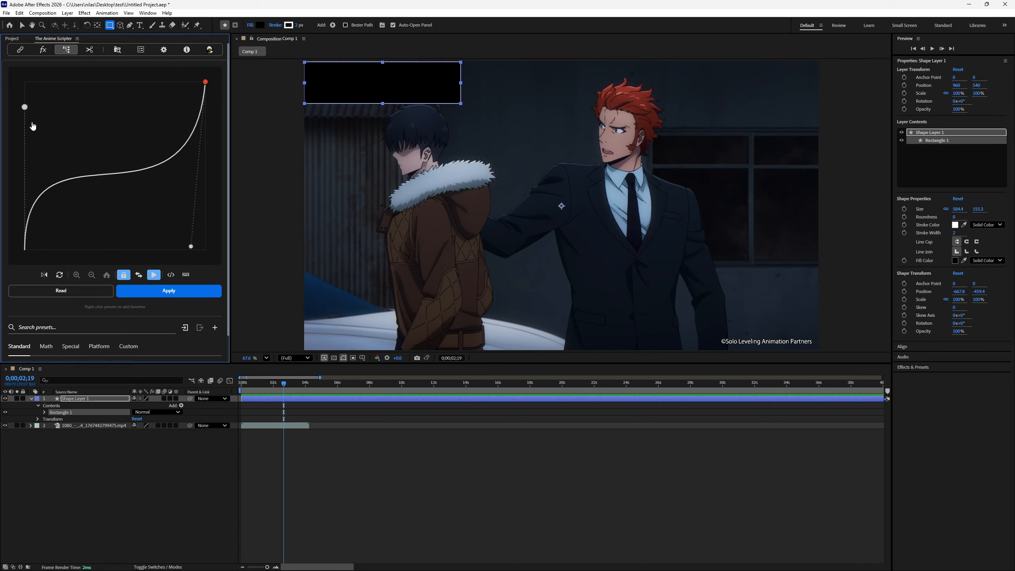
{"action": "left_click_drag", "start_coordinate": [24, 106], "coordinate": [92, 103]}
{"action": "left_click_drag", "start_coordinate": [190, 246], "coordinate": [88, 191]}
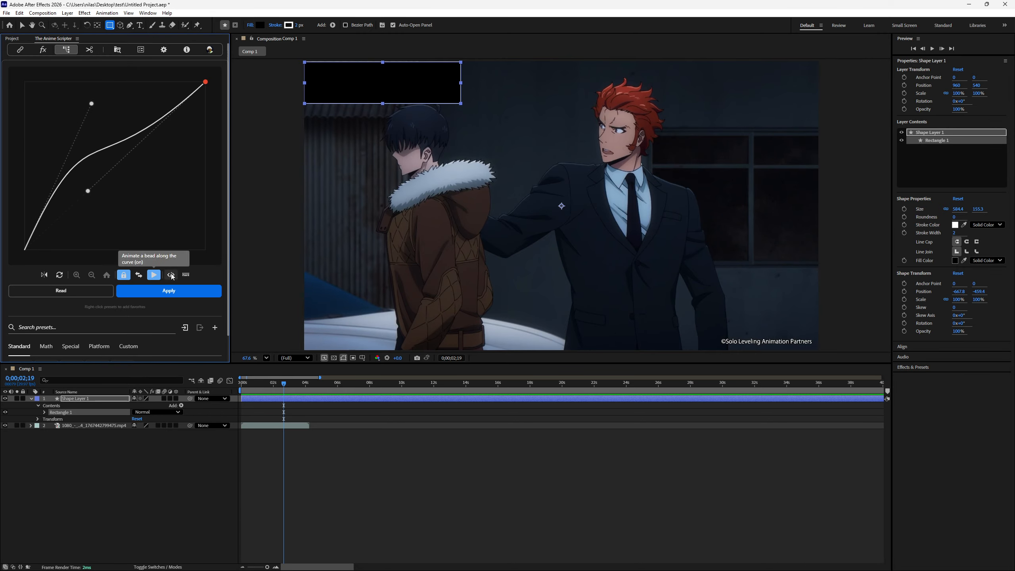
Step: View the curve's Copy as code formats, close them and reset the curve to its default shape
{"action": "left_click", "coordinate": [171, 275]}
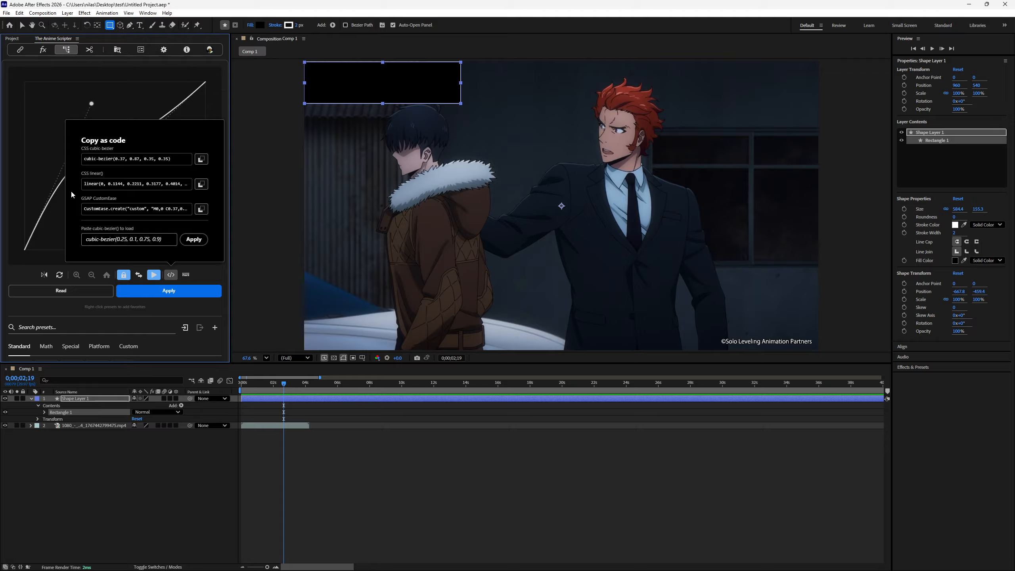
{"action": "left_click", "coordinate": [37, 213]}
{"action": "left_click", "coordinate": [60, 276]}
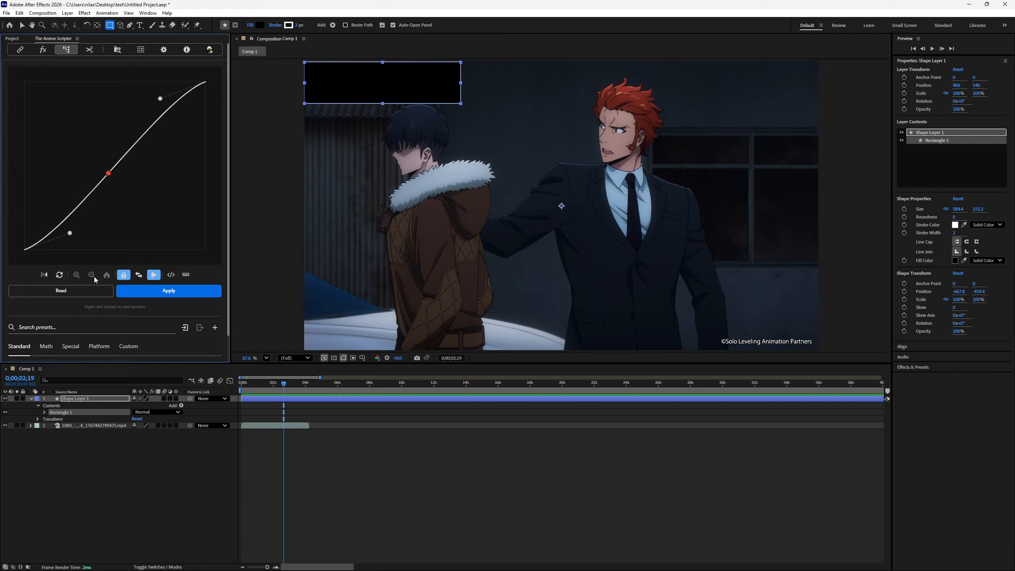
Step: Unlock the curve editor's view and toggle the bead animation off and back on
{"action": "left_click", "coordinate": [124, 276]}
{"action": "left_click", "coordinate": [153, 277]}
{"action": "left_click", "coordinate": [154, 276]}
{"action": "left_click", "coordinate": [186, 276]}
{"action": "left_click", "coordinate": [128, 127]}
{"action": "left_click", "coordinate": [65, 159]}
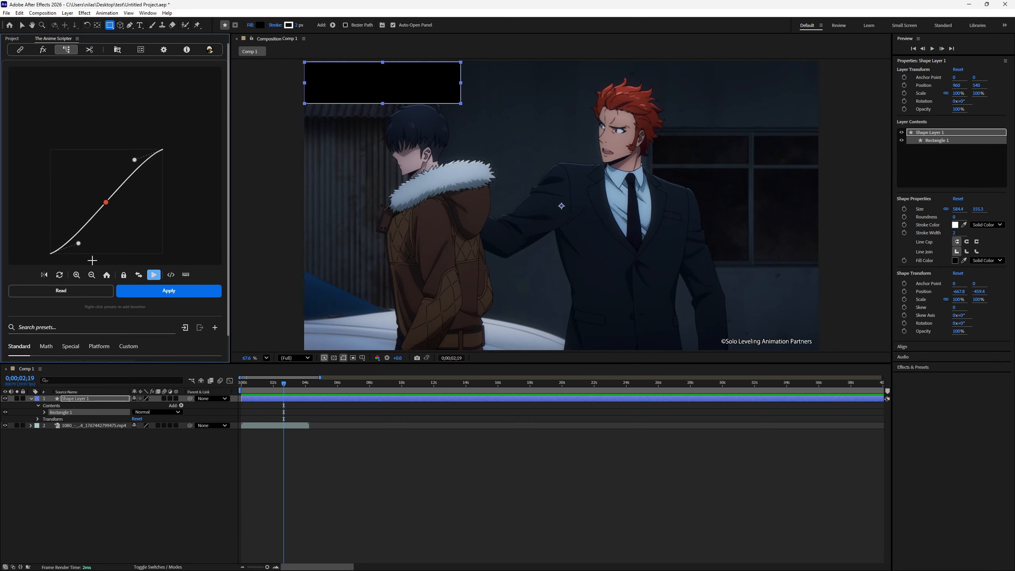
Step: Show the Platform category of easing curve presets and look through it
{"action": "scroll", "coordinate": [137, 347], "scroll_direction": "down", "scroll_amount": 2}
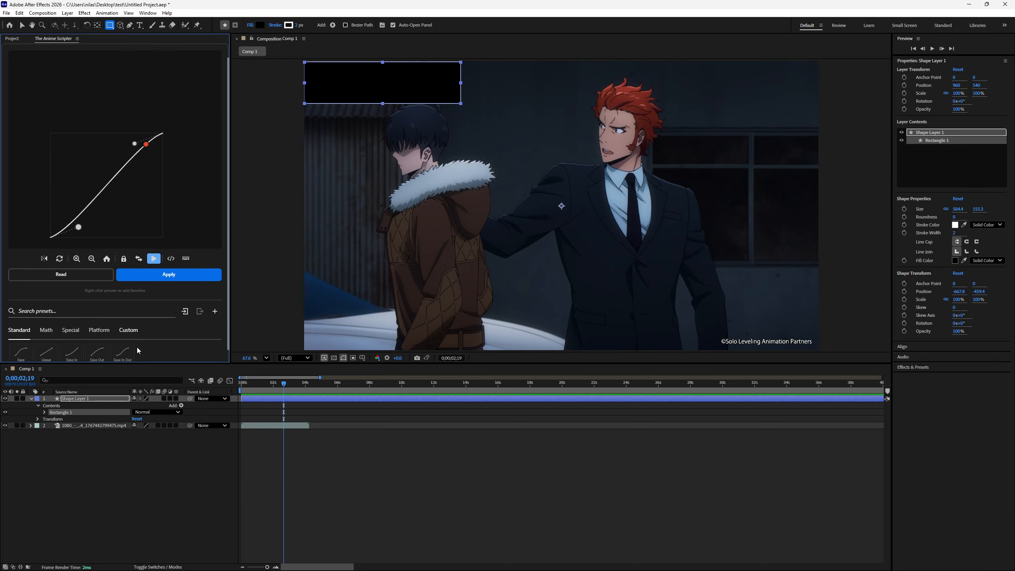
{"action": "left_click", "coordinate": [104, 320]}
{"action": "scroll", "coordinate": [96, 320], "scroll_direction": "down", "scroll_amount": 1}
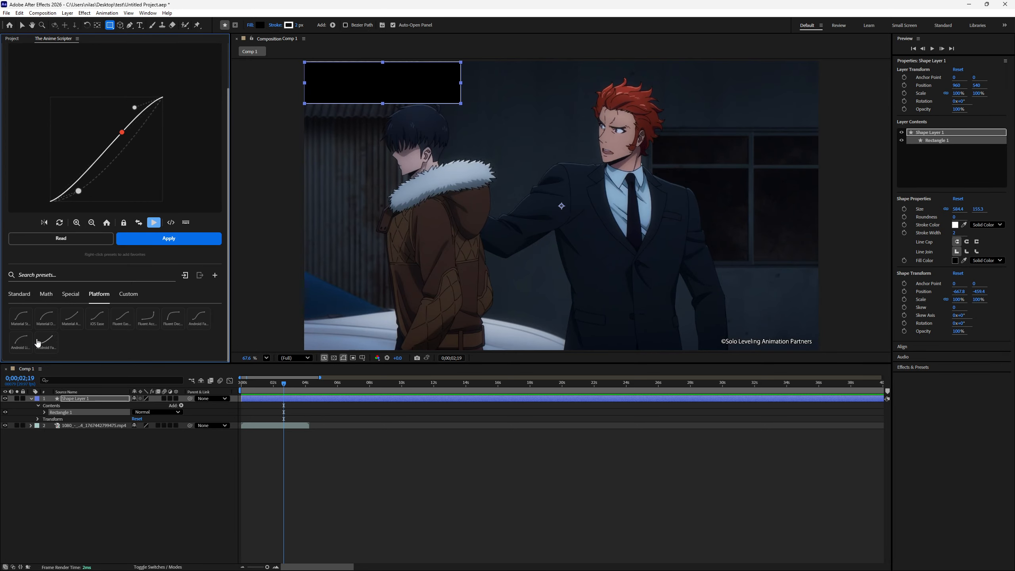
{"action": "scroll", "coordinate": [113, 277], "scroll_direction": "up", "scroll_amount": 2}
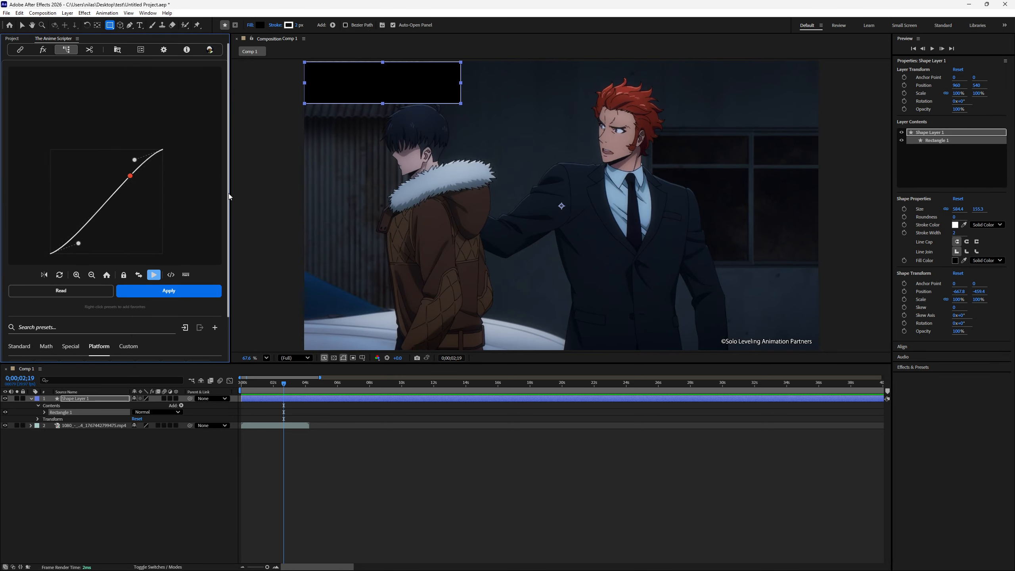
Step: Try The Anime Scripter panel at a much wider size, restore its narrow width and review the Platform presets
{"action": "left_click_drag", "start_coordinate": [229, 193], "coordinate": [564, 224]}
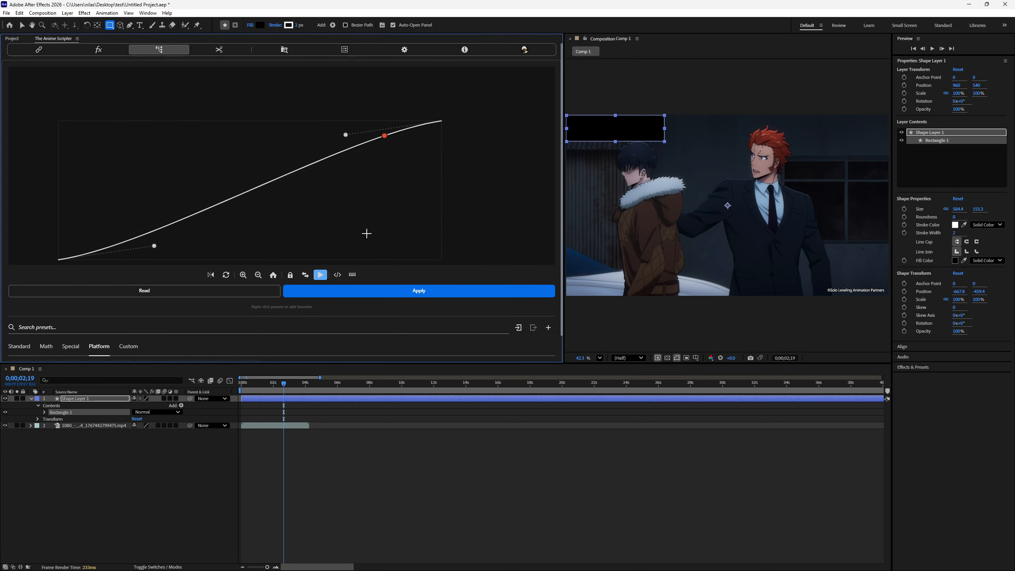
{"action": "left_click_drag", "start_coordinate": [566, 211], "coordinate": [236, 253]}
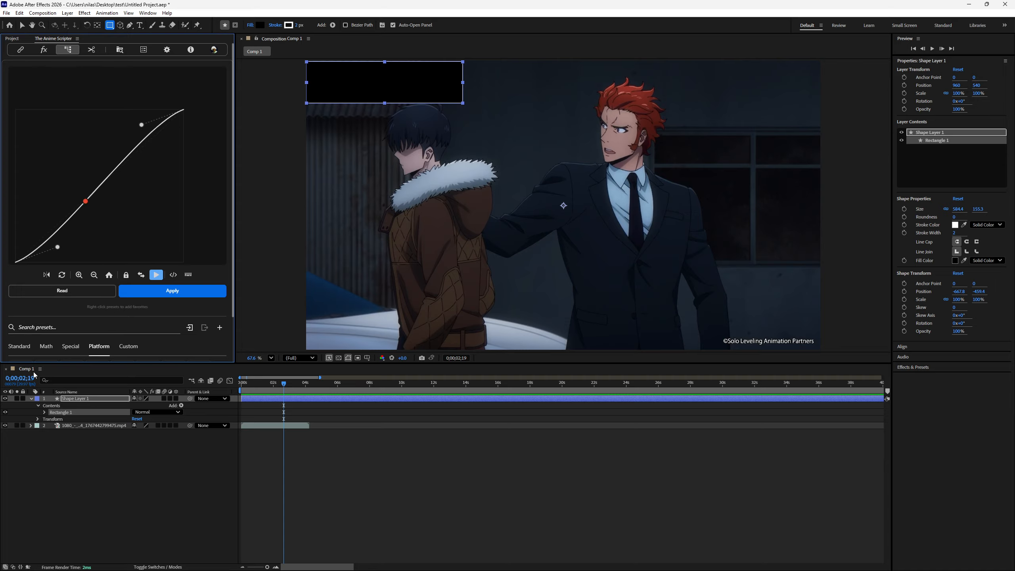
{"action": "scroll", "coordinate": [152, 330], "scroll_direction": "down", "scroll_amount": 2}
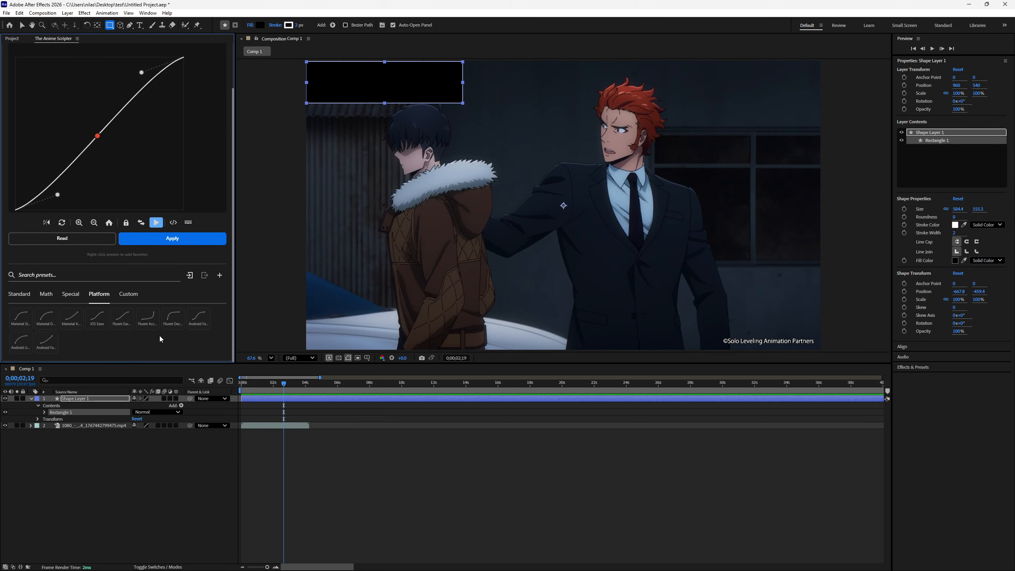
{"action": "scroll", "coordinate": [159, 336], "scroll_direction": "up", "scroll_amount": 2}
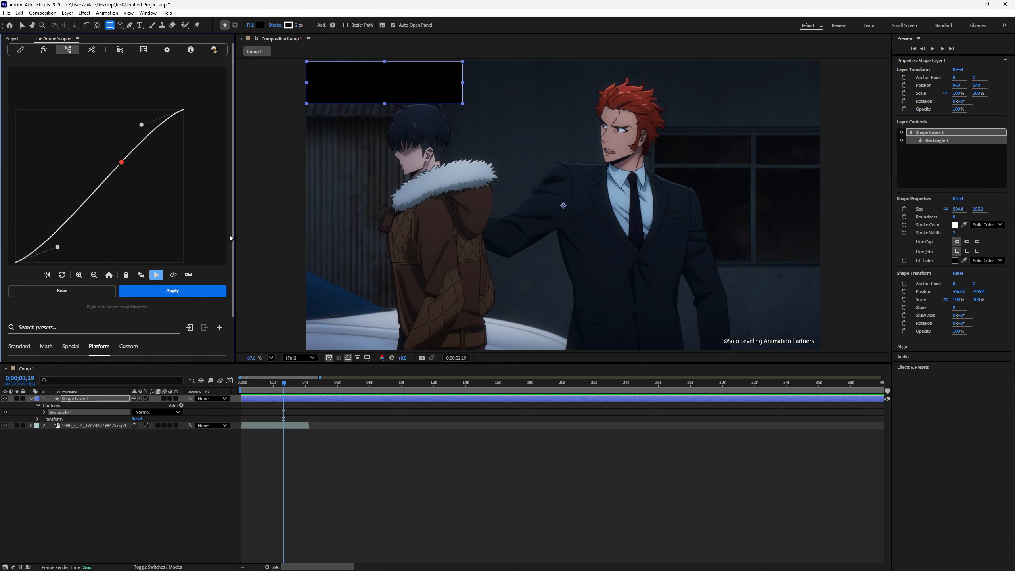
Step: Widen The Anime Scripter panel again, undo the stray rectangle in the composition, and shrink the panel narrower than before
{"action": "left_click_drag", "start_coordinate": [236, 235], "coordinate": [525, 279]}
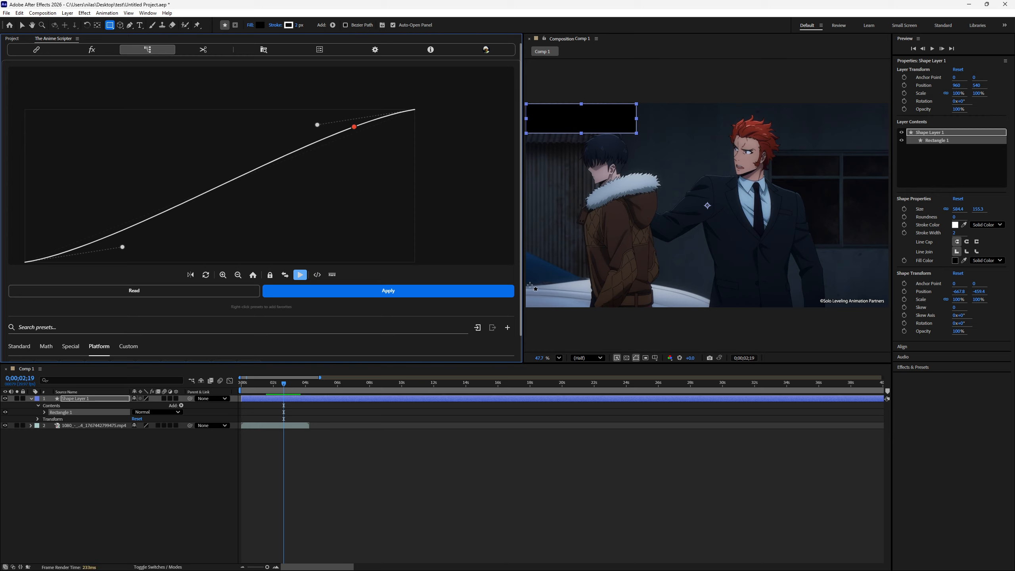
{"action": "left_click_drag", "start_coordinate": [524, 279], "coordinate": [555, 271]}
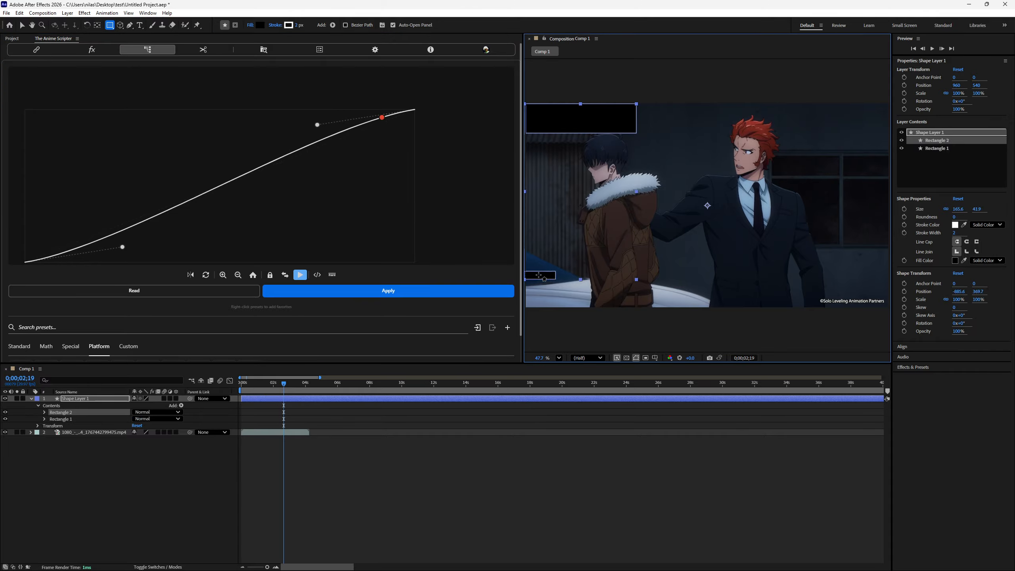
{"action": "key", "text": "ctrl+z"}
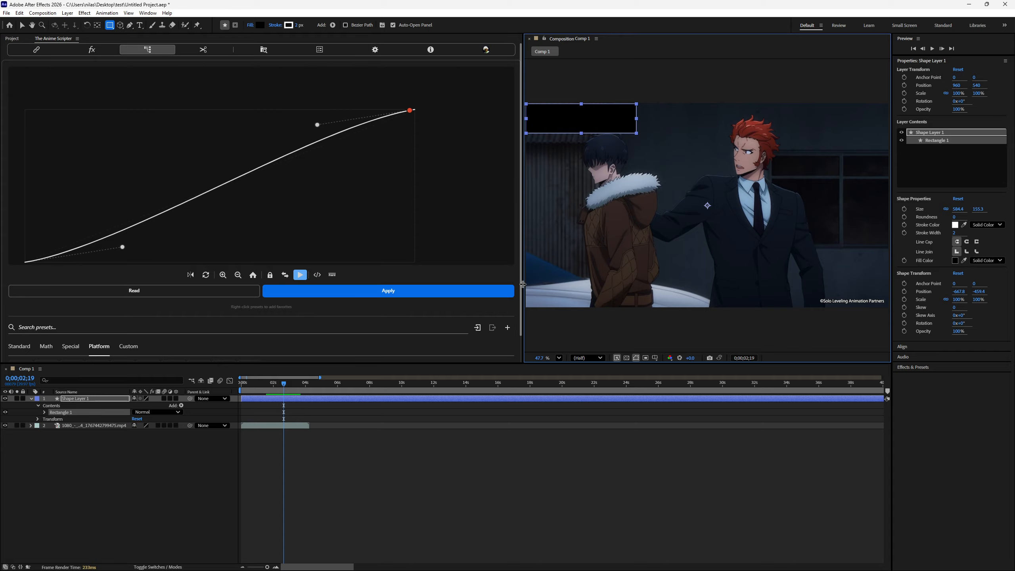
{"action": "left_click_drag", "start_coordinate": [525, 284], "coordinate": [240, 265]}
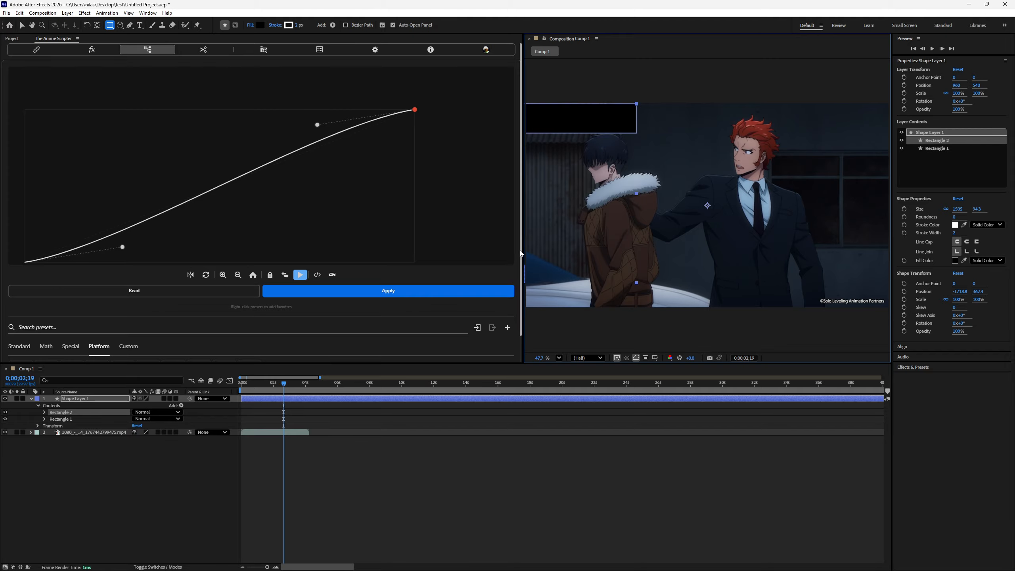
{"action": "left_click_drag", "start_coordinate": [523, 254], "coordinate": [190, 234]}
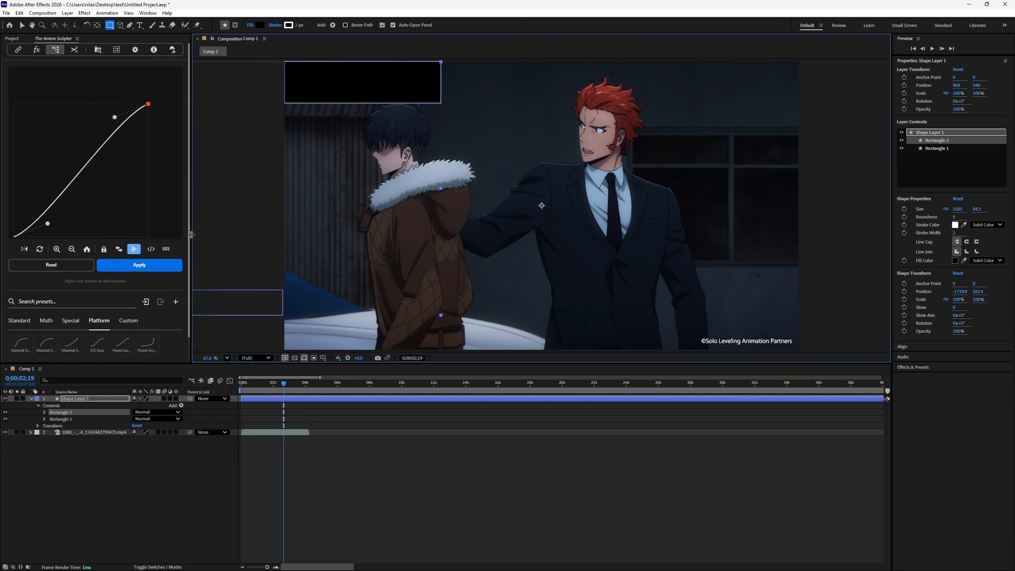
Step: View the Auto Cut Clip tools, and remove the finished 1080_-_Copy_mp4_1767442799475.mp4 job from the Queue
{"action": "left_click", "coordinate": [75, 49]}
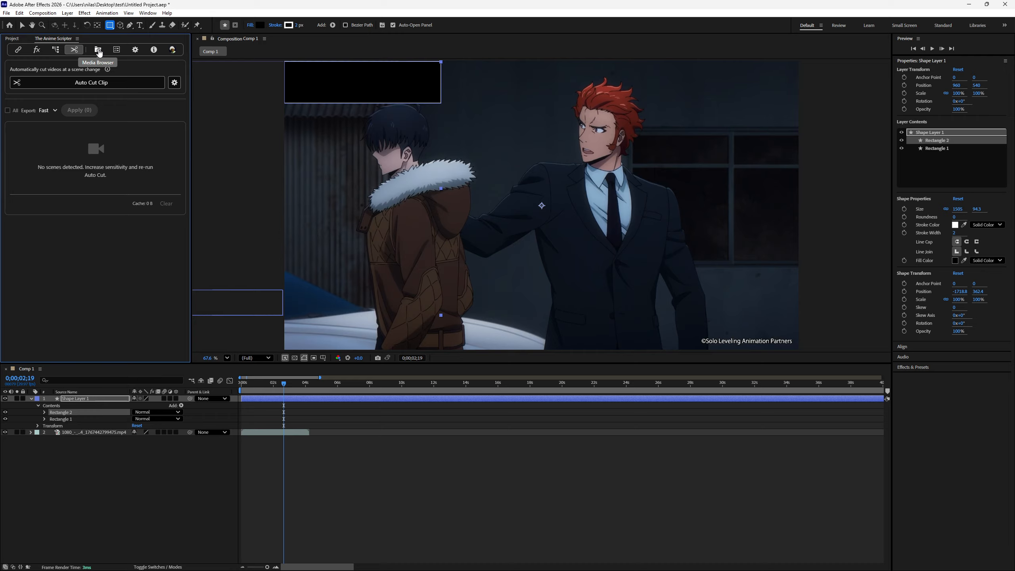
{"action": "left_click", "coordinate": [115, 51]}
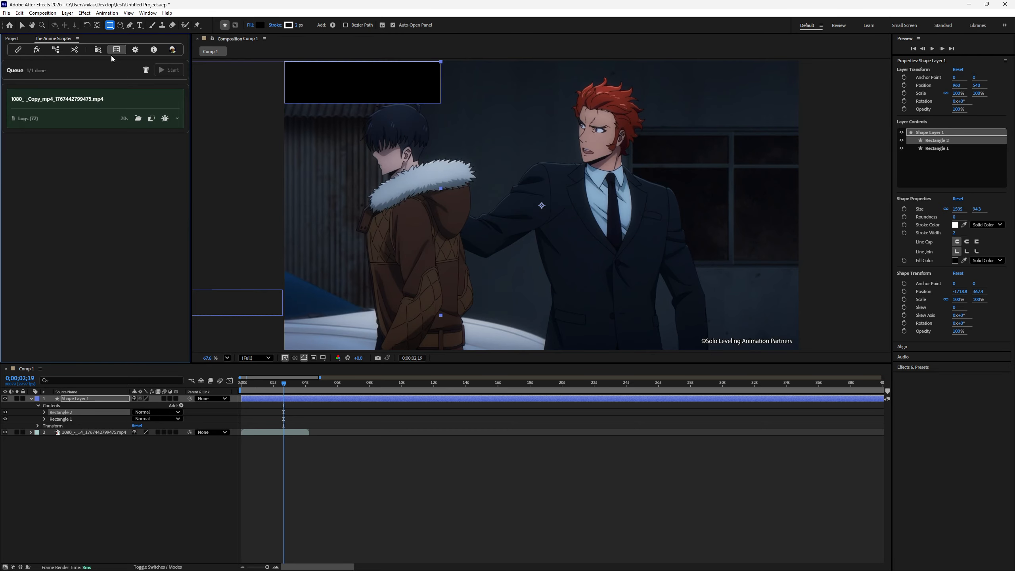
{"action": "left_click", "coordinate": [75, 116]}
{"action": "left_click", "coordinate": [90, 118]}
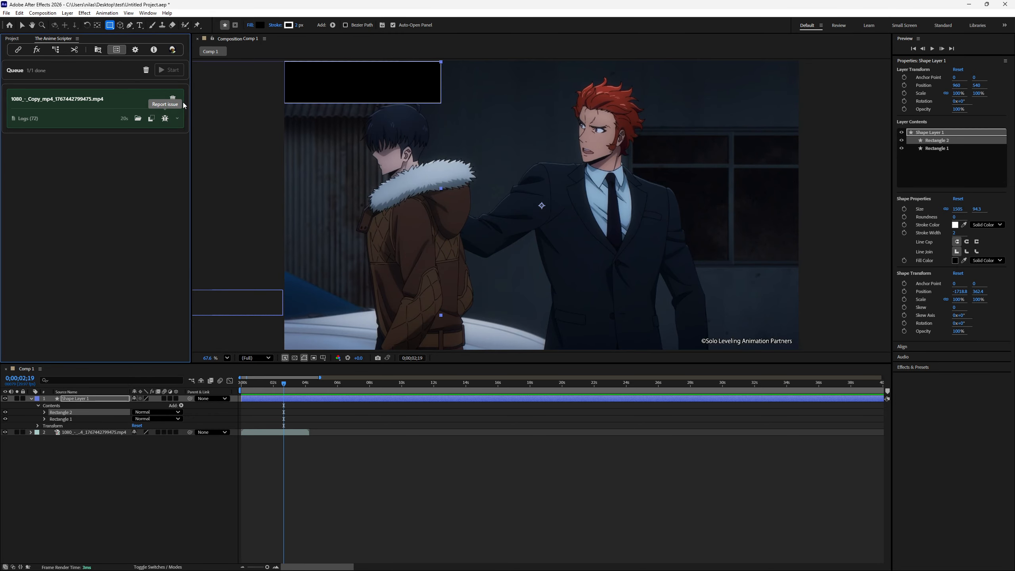
{"action": "left_click", "coordinate": [172, 98]}
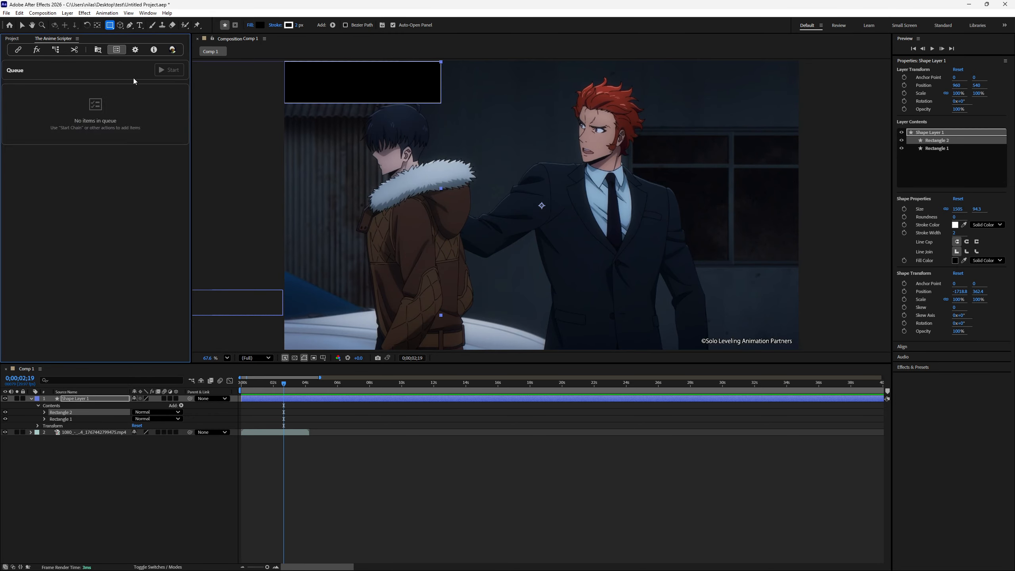
Step: Look through the extension's settings, including TAS Resources, Language, Advanced Settings and Appearance & Privacy
{"action": "left_click", "coordinate": [138, 55]}
{"action": "scroll", "coordinate": [115, 185], "scroll_direction": "down", "scroll_amount": 3}
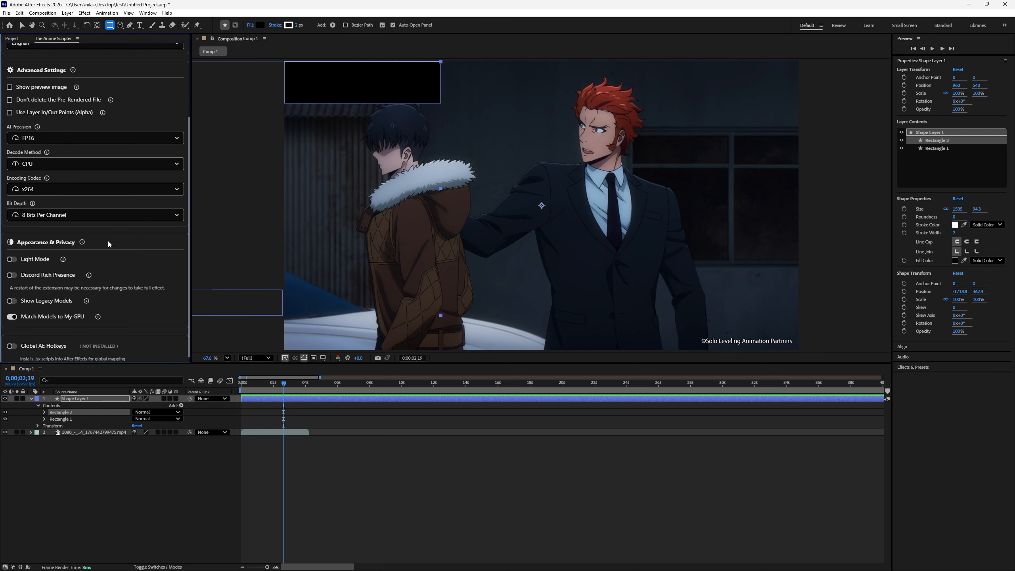
{"action": "scroll", "coordinate": [108, 241], "scroll_direction": "down", "scroll_amount": 1}
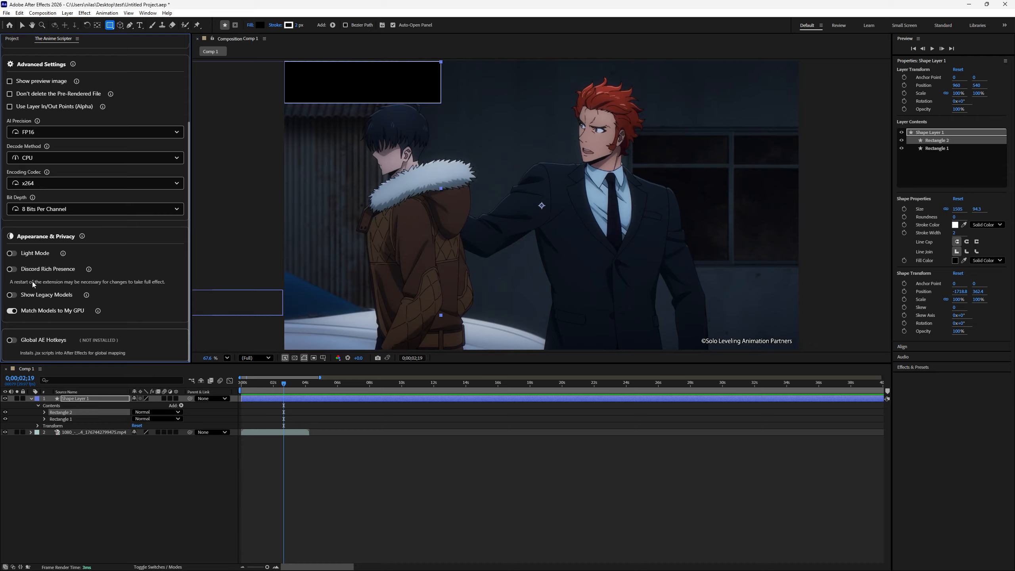
{"action": "scroll", "coordinate": [32, 281], "scroll_direction": "up", "scroll_amount": 5}
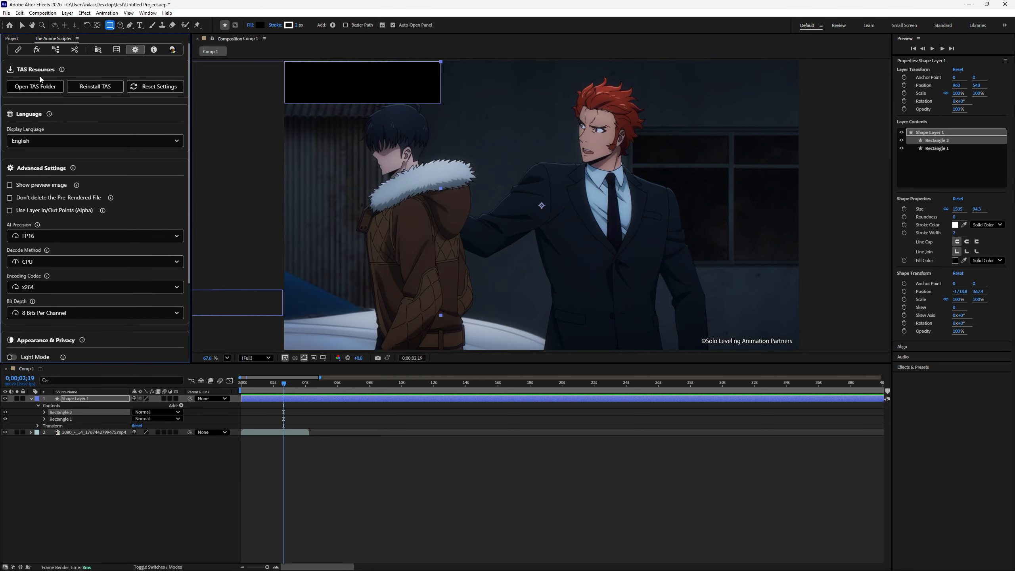
Step: Reopen the Interpolate settings in the Processing Pipeline, look through the available interpolation models and close them
{"action": "left_click", "coordinate": [17, 49]}
{"action": "left_click", "coordinate": [173, 154]}
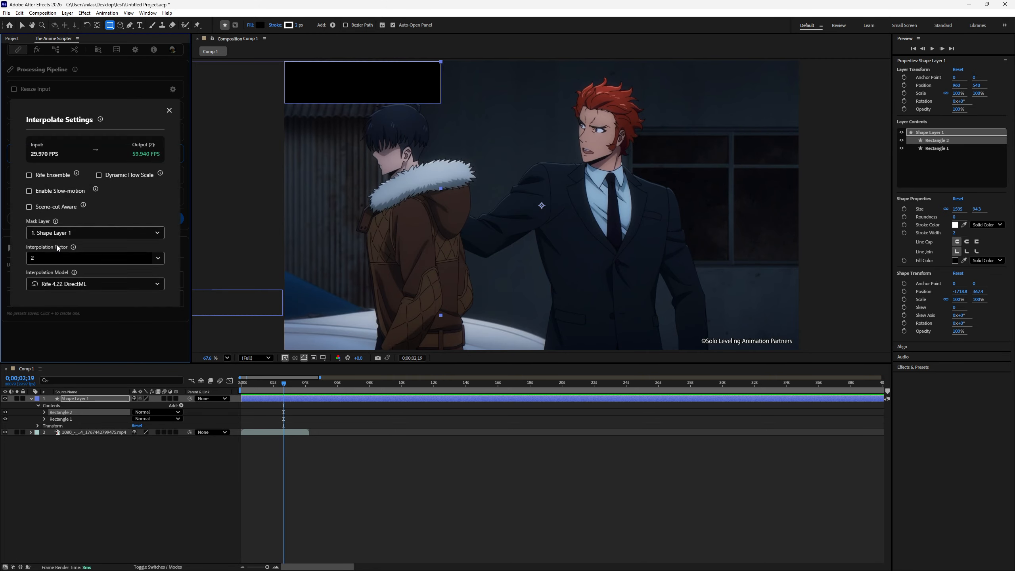
{"action": "left_click", "coordinate": [135, 284]}
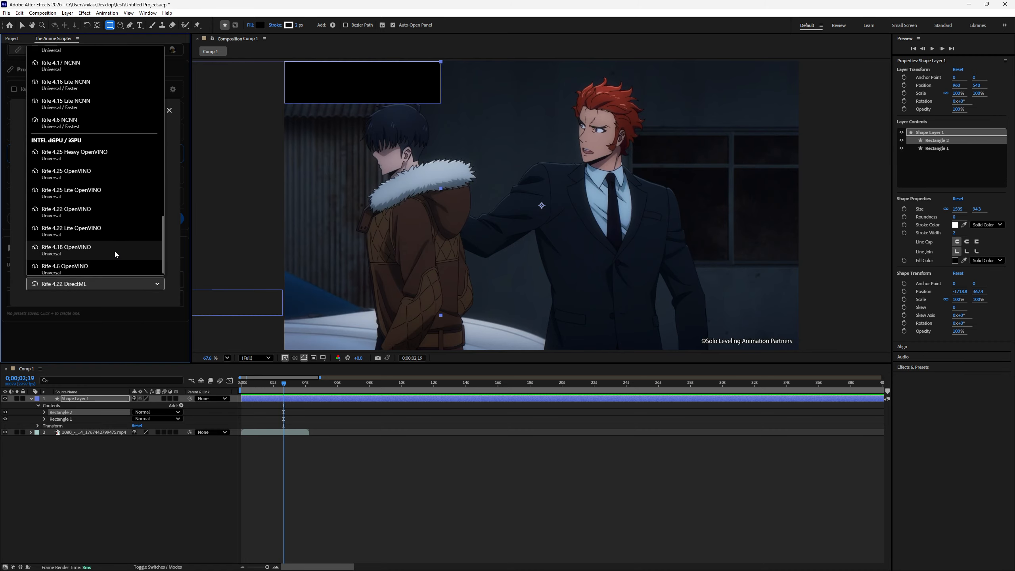
{"action": "left_click", "coordinate": [147, 293]}
{"action": "left_click", "coordinate": [169, 110]}
Step: Check the Queue and the Media Browser, and review the extension's advanced and appearance settings again
{"action": "left_click", "coordinate": [116, 49]}
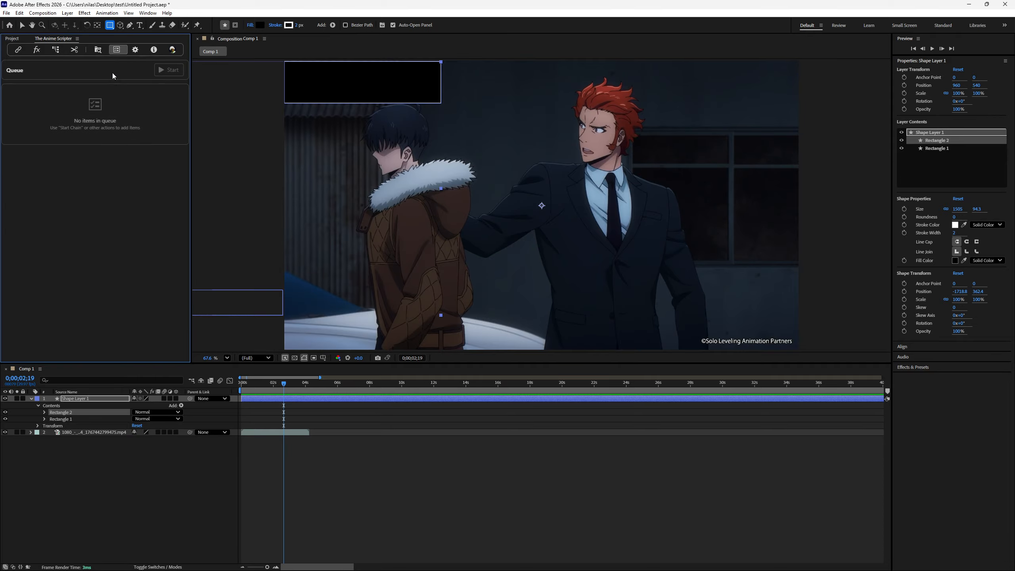
{"action": "left_click", "coordinate": [98, 49]}
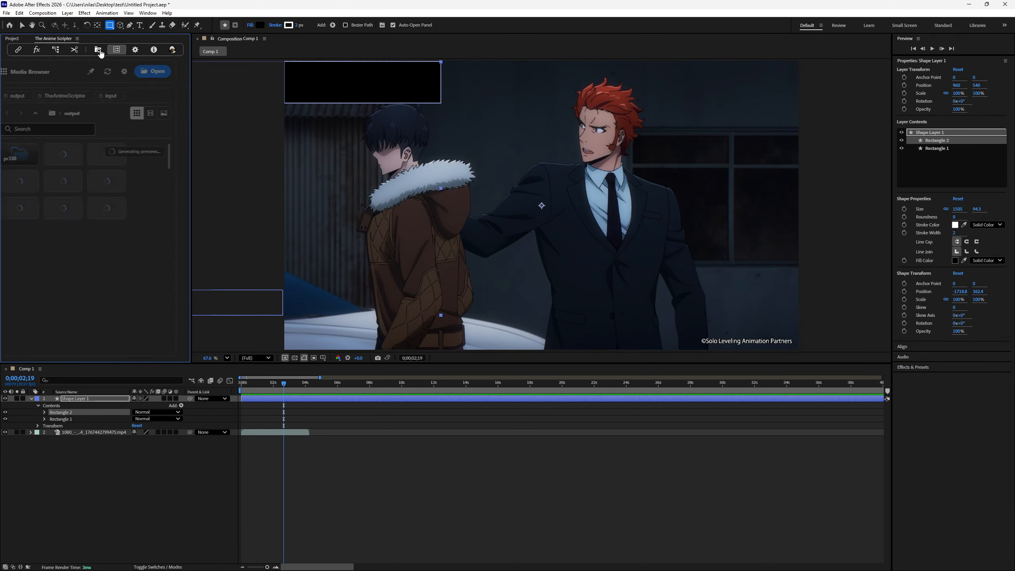
{"action": "left_click", "coordinate": [135, 50]}
{"action": "scroll", "coordinate": [103, 236], "scroll_direction": "down", "scroll_amount": 3}
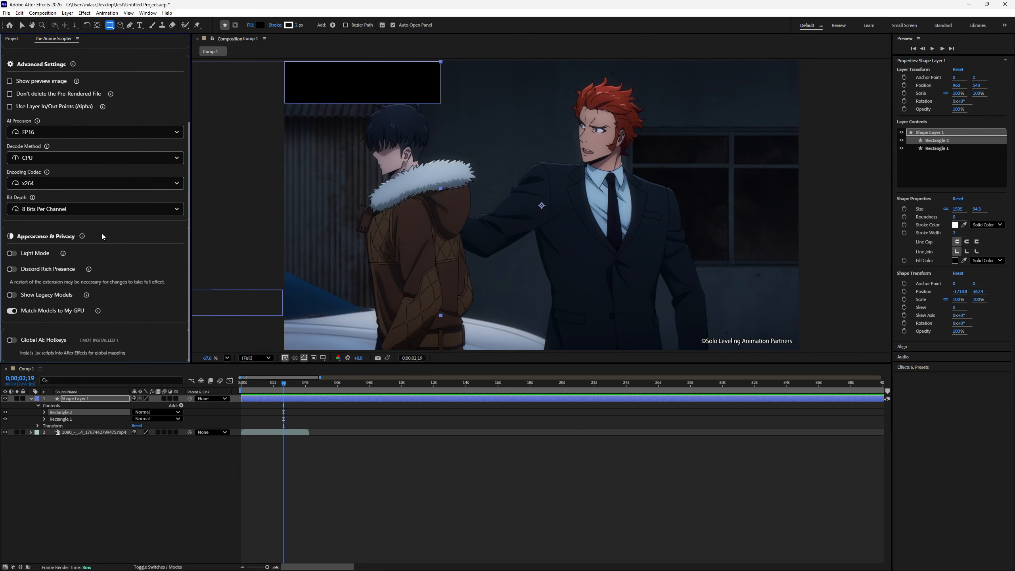
{"action": "scroll", "coordinate": [120, 159], "scroll_direction": "up", "scroll_amount": 3}
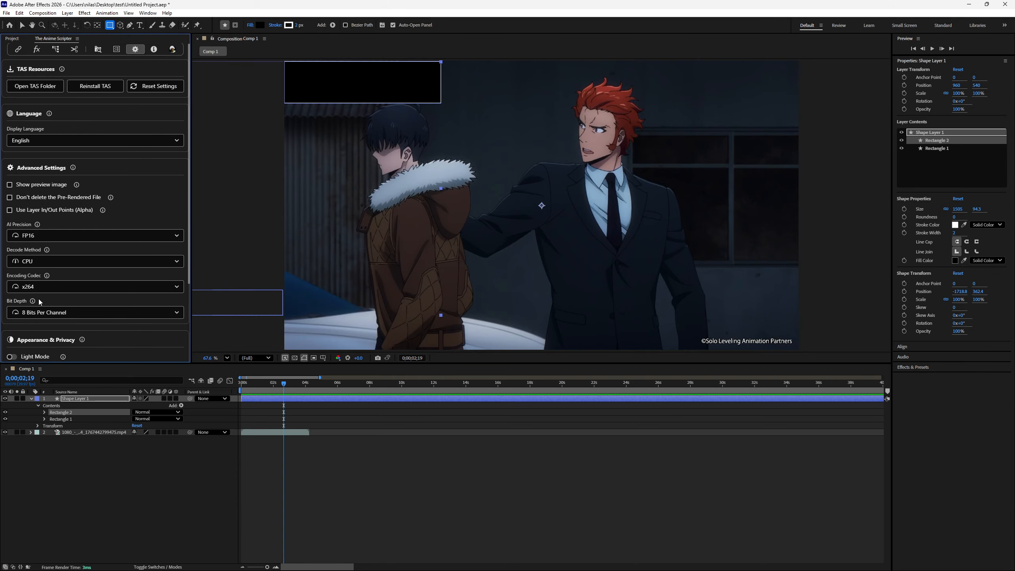
Step: View the extension's About page, read through the sponsor account's tiers and benefits, and glance at the Queue
{"action": "left_click", "coordinate": [154, 50]}
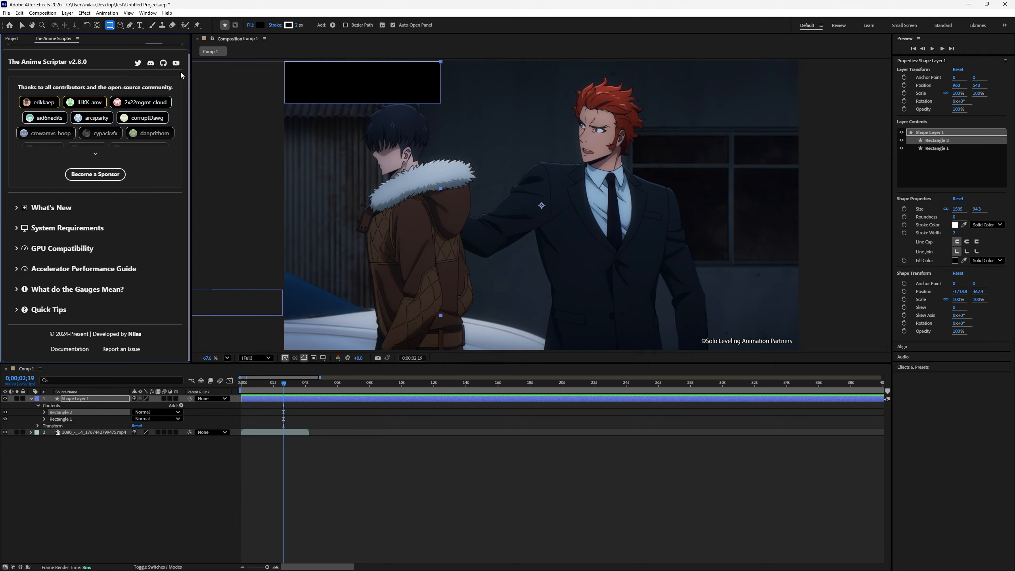
{"action": "left_click", "coordinate": [173, 50]}
{"action": "scroll", "coordinate": [129, 233], "scroll_direction": "down", "scroll_amount": 5}
{"action": "scroll", "coordinate": [130, 235], "scroll_direction": "up", "scroll_amount": 5}
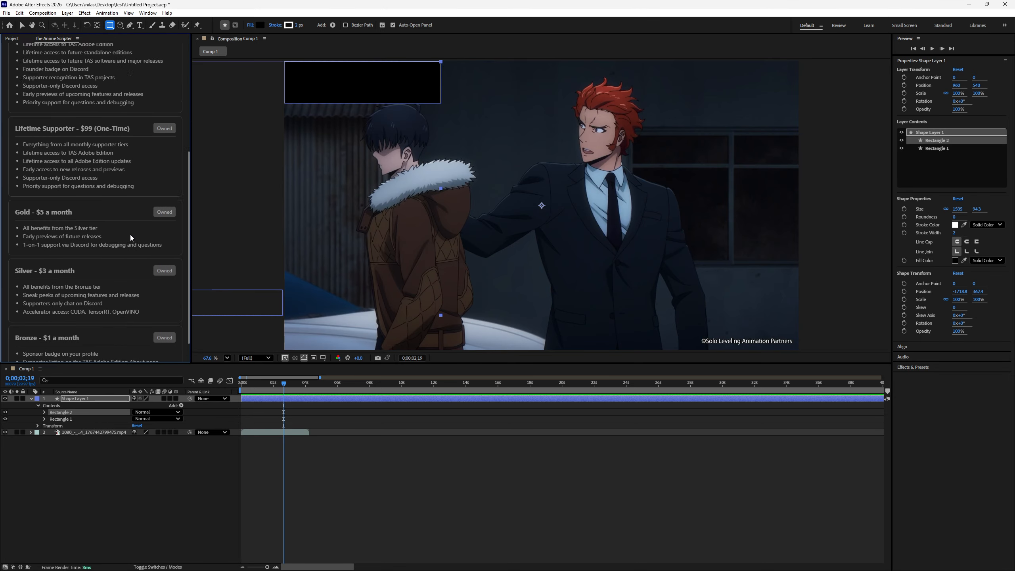
{"action": "scroll", "coordinate": [50, 265], "scroll_direction": "down", "scroll_amount": 3}
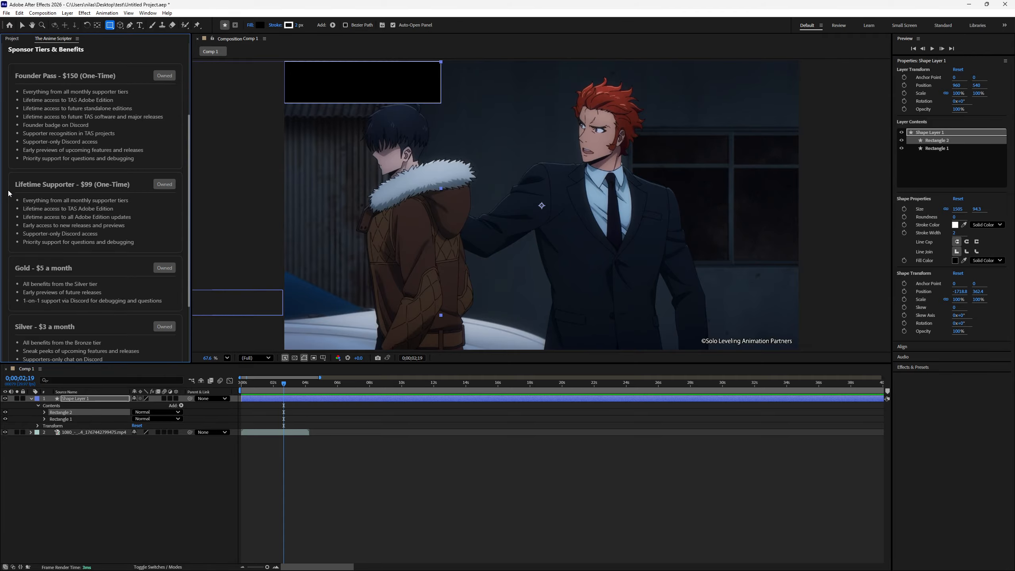
{"action": "scroll", "coordinate": [16, 200], "scroll_direction": "down", "scroll_amount": 3}
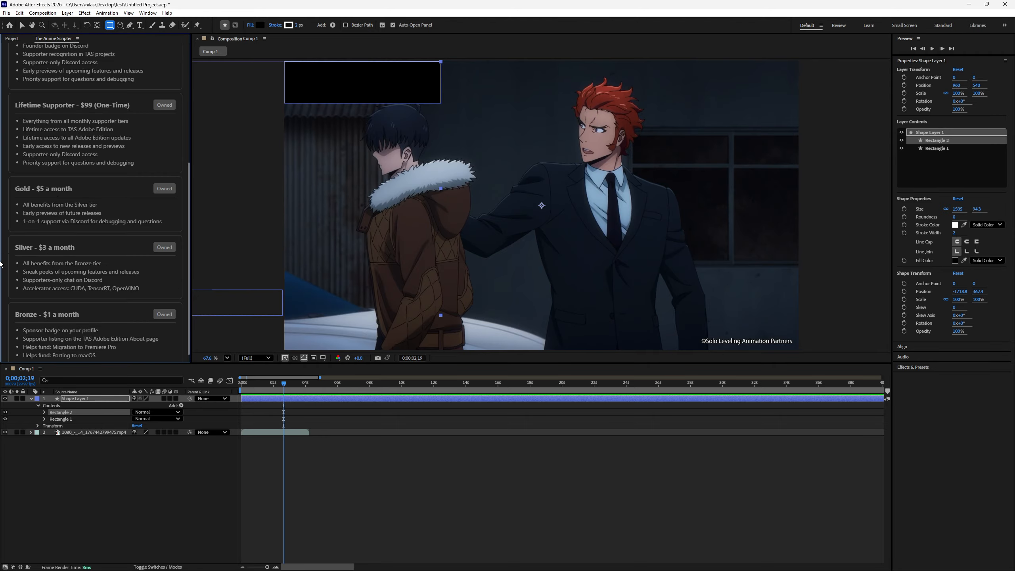
{"action": "scroll", "coordinate": [24, 242], "scroll_direction": "up", "scroll_amount": 3}
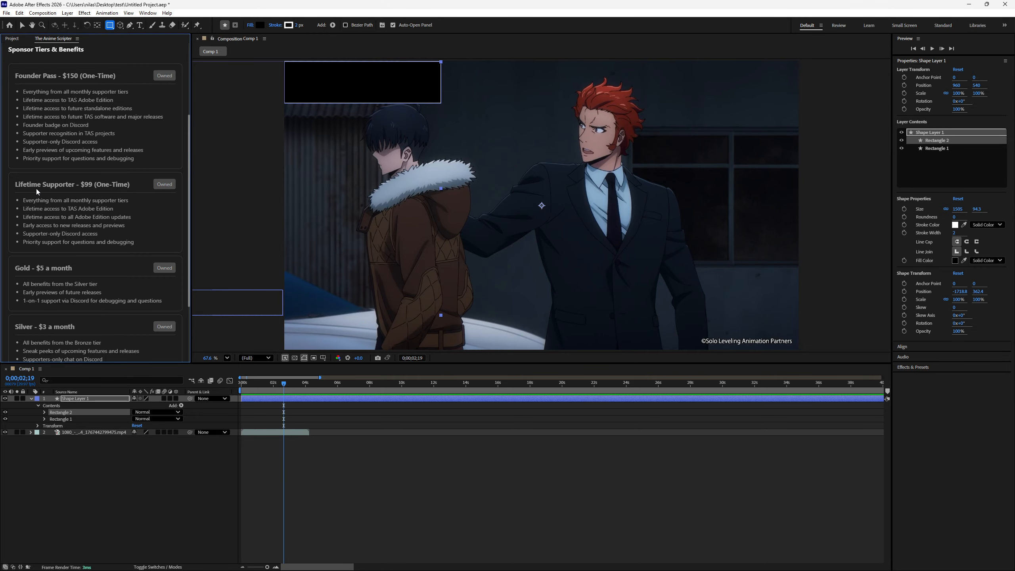
{"action": "scroll", "coordinate": [46, 195], "scroll_direction": "up", "scroll_amount": 3}
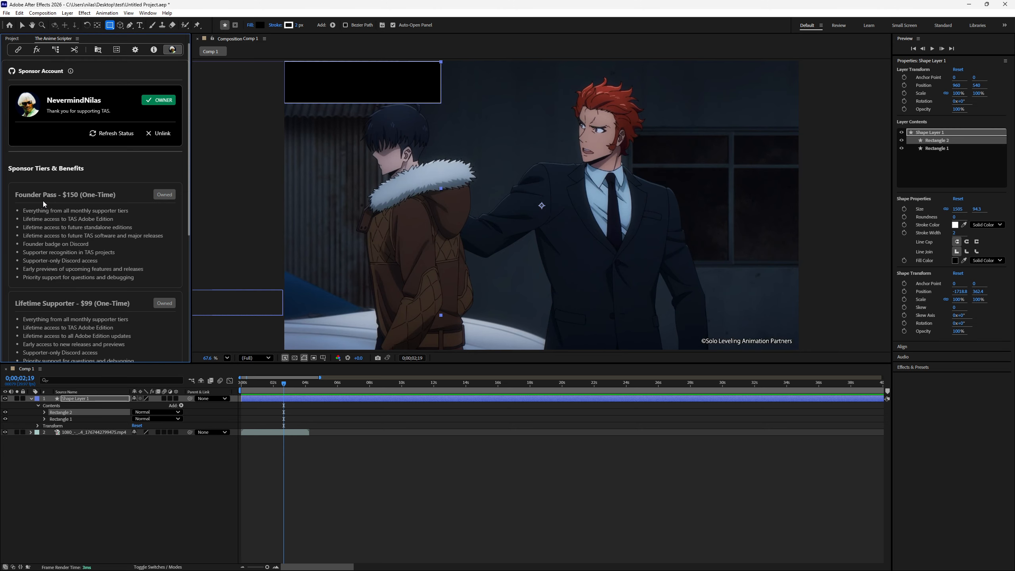
{"action": "scroll", "coordinate": [48, 208], "scroll_direction": "down", "scroll_amount": 3}
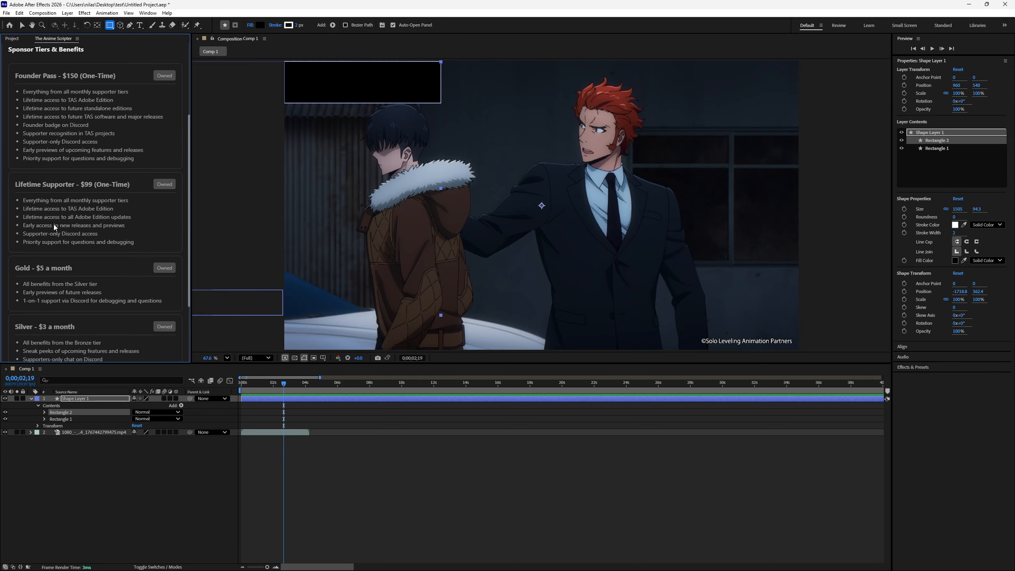
{"action": "scroll", "coordinate": [52, 216], "scroll_direction": "up", "scroll_amount": 3}
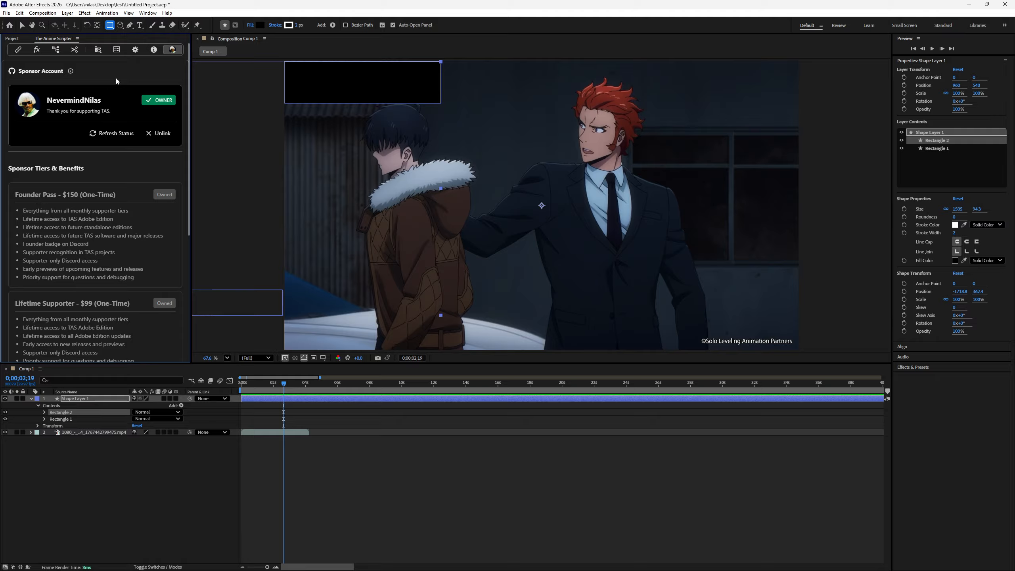
{"action": "left_click", "coordinate": [116, 49]}
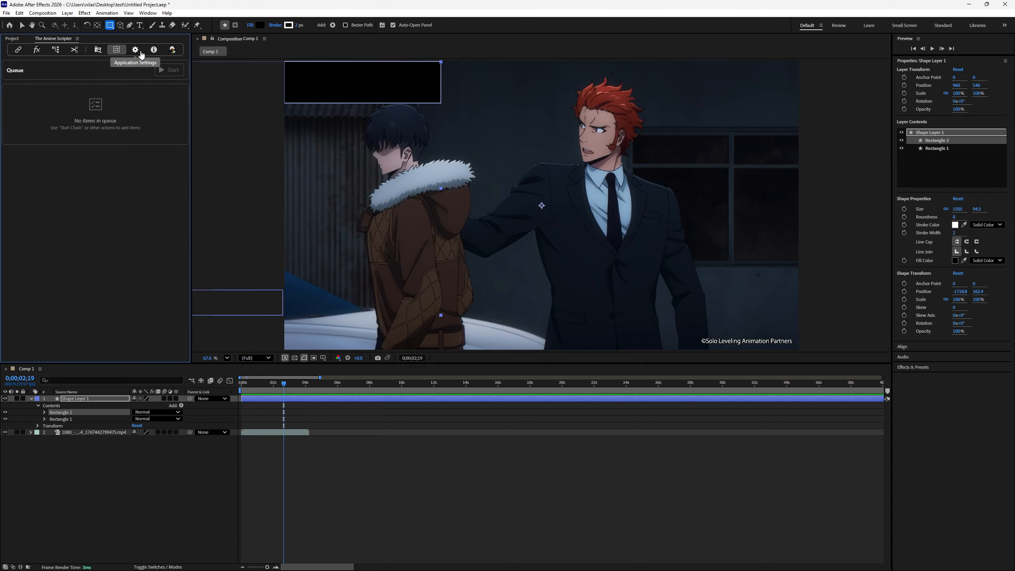
{"action": "left_click", "coordinate": [172, 50]}
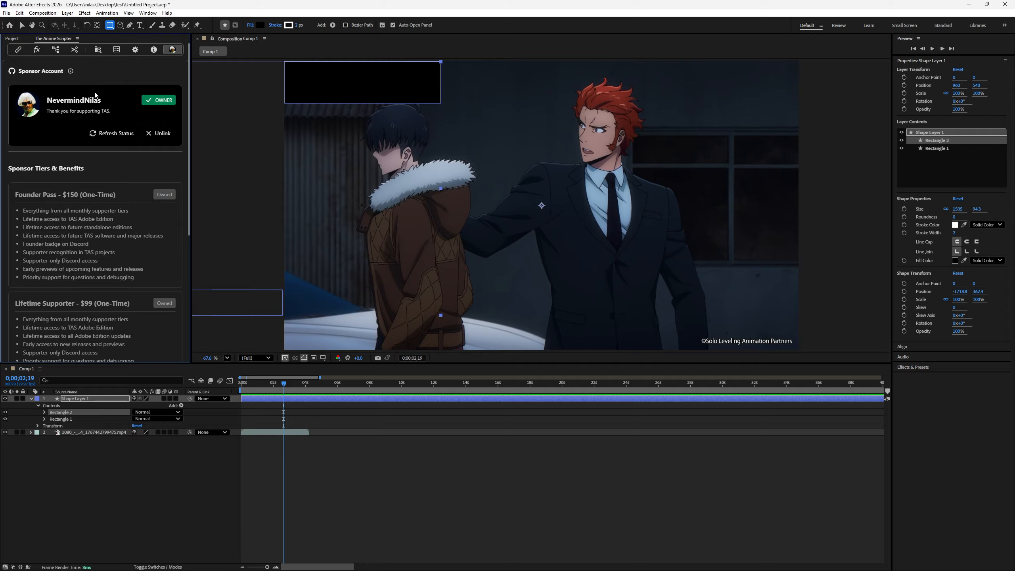
Step: Open the Media Browser, play the preview of Raw-Depth-10.mp4 from the output folder and close the preview
{"action": "left_click", "coordinate": [98, 49]}
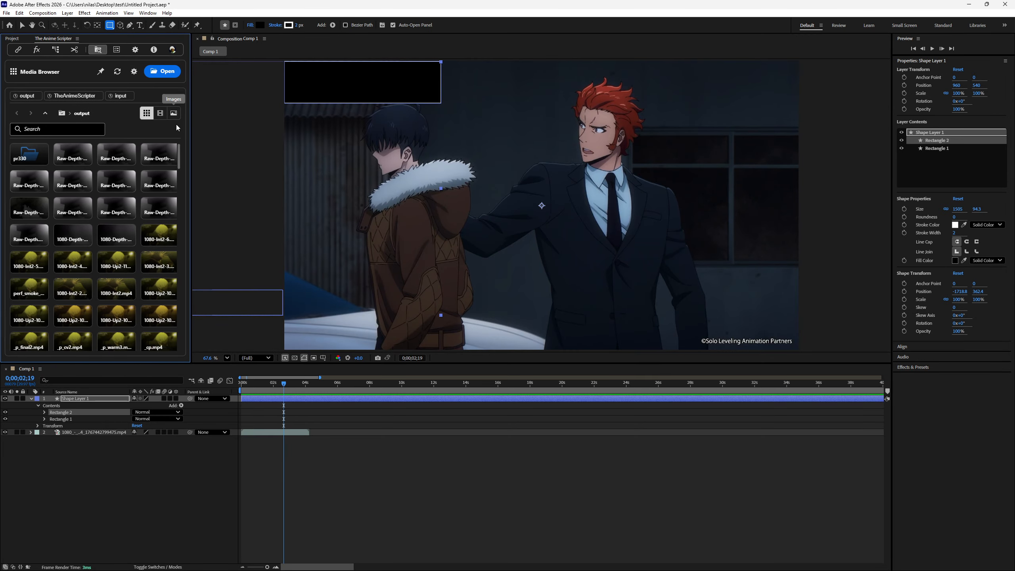
{"action": "left_click", "coordinate": [12, 39]}
{"action": "left_click", "coordinate": [53, 38]}
{"action": "left_click", "coordinate": [71, 152]}
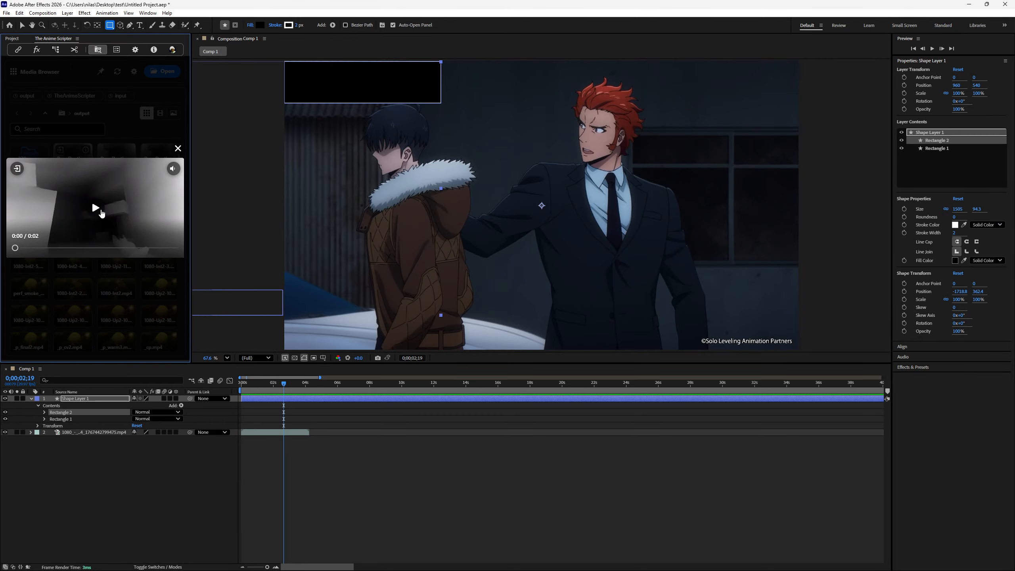
{"action": "left_click", "coordinate": [97, 209]}
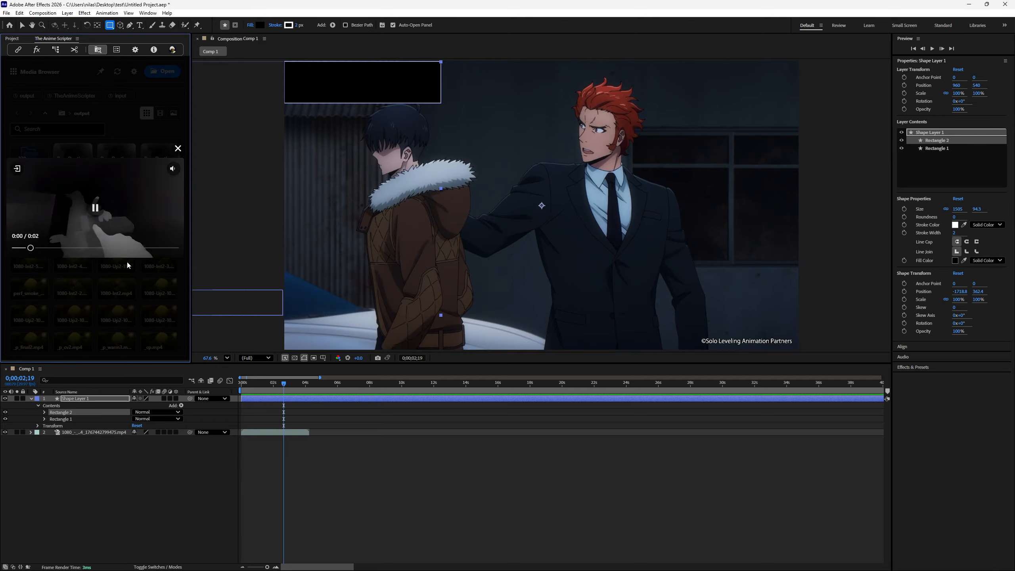
{"action": "left_click", "coordinate": [126, 296]}
Step: Import Raw-Depth-10.mp4 into the Comp 1 timeline and move the current time to 0;00;01;05 to view it
{"action": "left_click", "coordinate": [61, 149]}
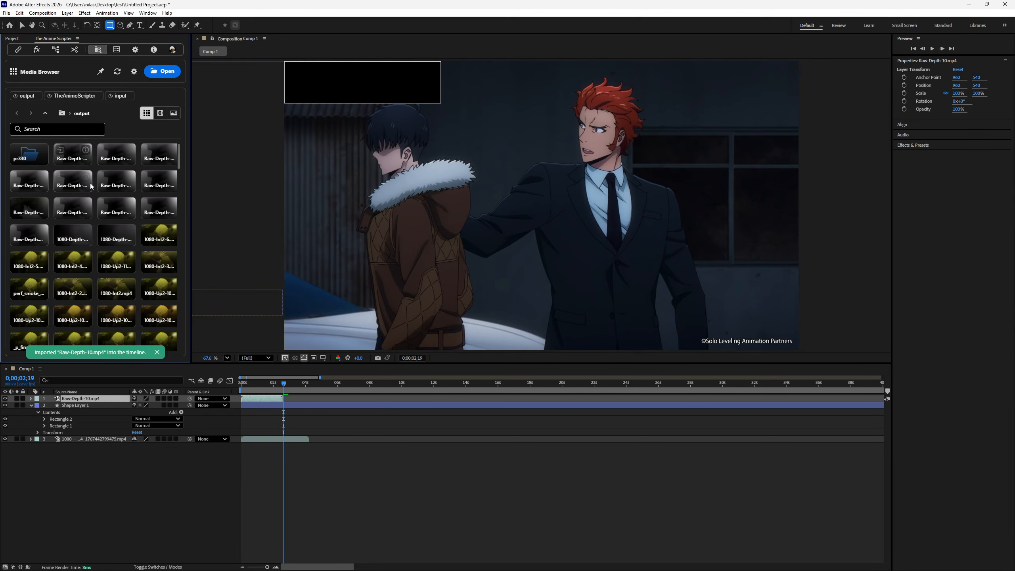
{"action": "left_click_drag", "start_coordinate": [268, 383], "coordinate": [260, 383]}
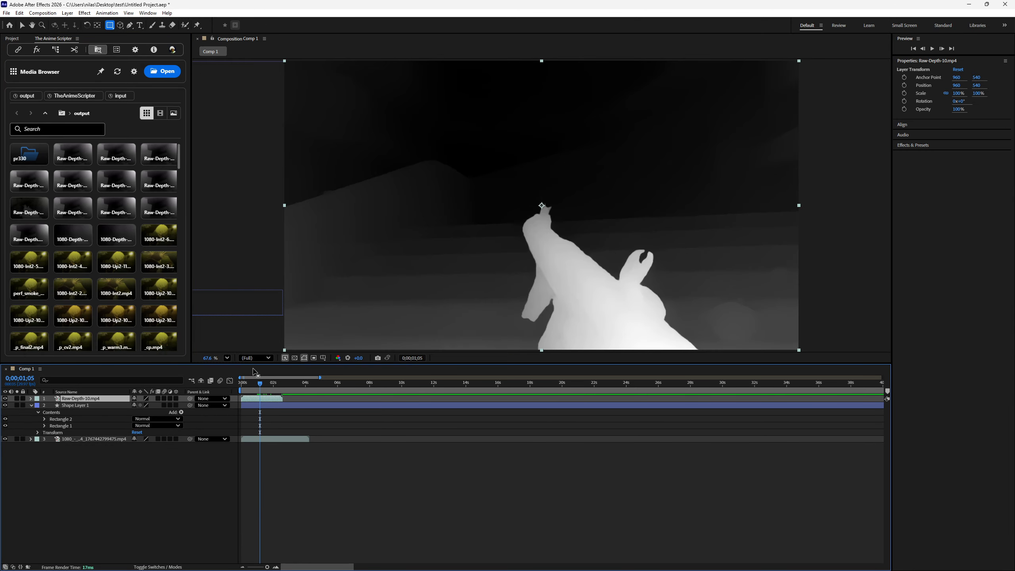
{"action": "left_click", "coordinate": [12, 38]}
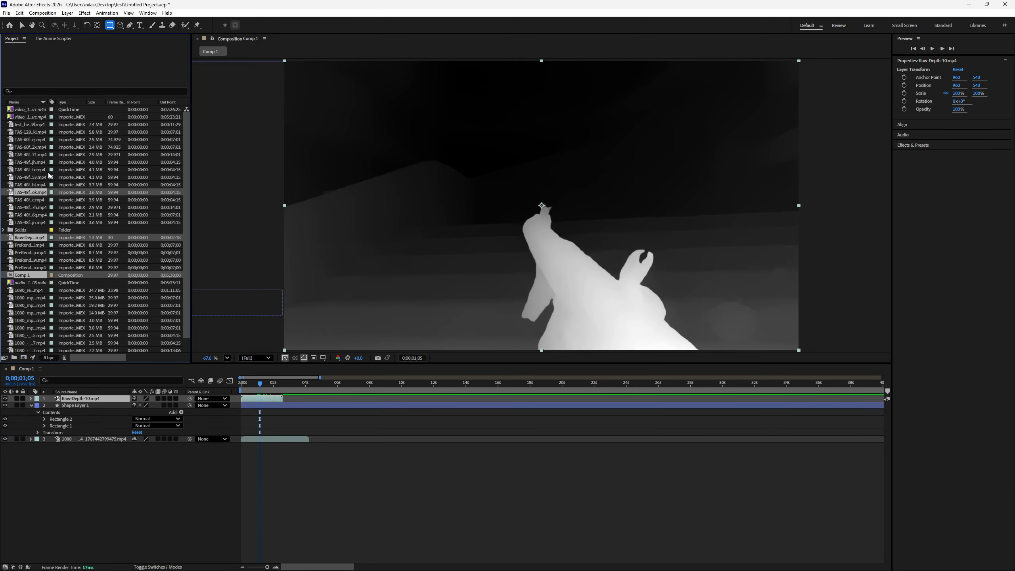
{"action": "left_click", "coordinate": [52, 40]}
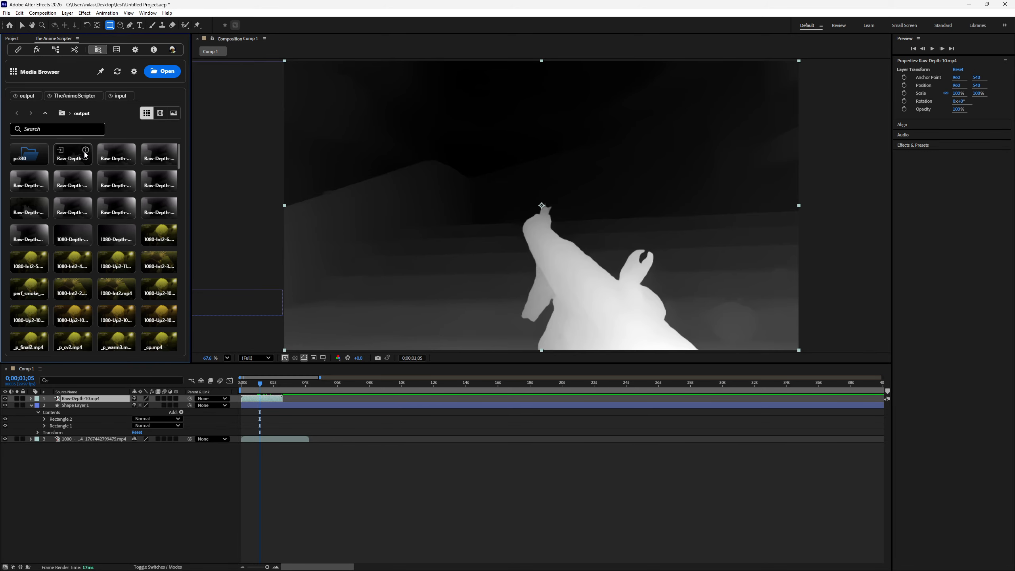
{"action": "mouse_move", "coordinate": [106, 179]}
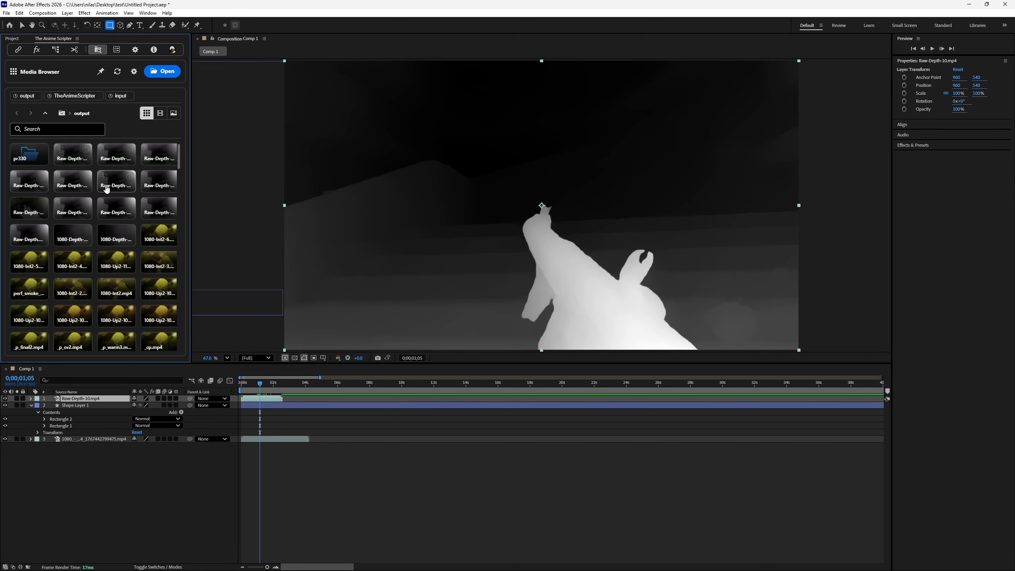
Step: Go up one folder in the Media Browser, return to the output folder and keep it pinned
{"action": "left_click", "coordinate": [46, 114]}
{"action": "left_click", "coordinate": [26, 96]}
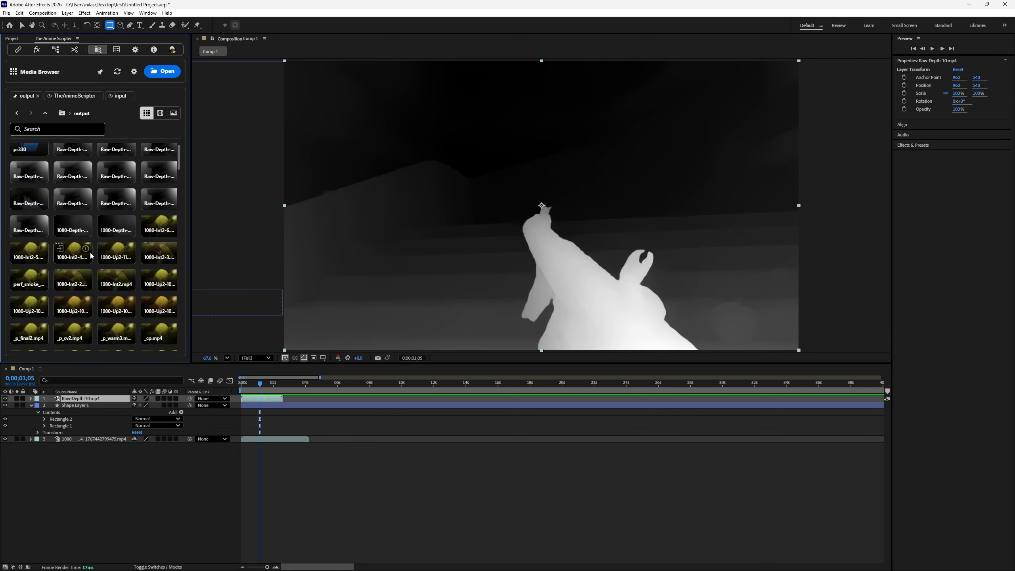
{"action": "scroll", "coordinate": [97, 211], "scroll_direction": "up", "scroll_amount": 4}
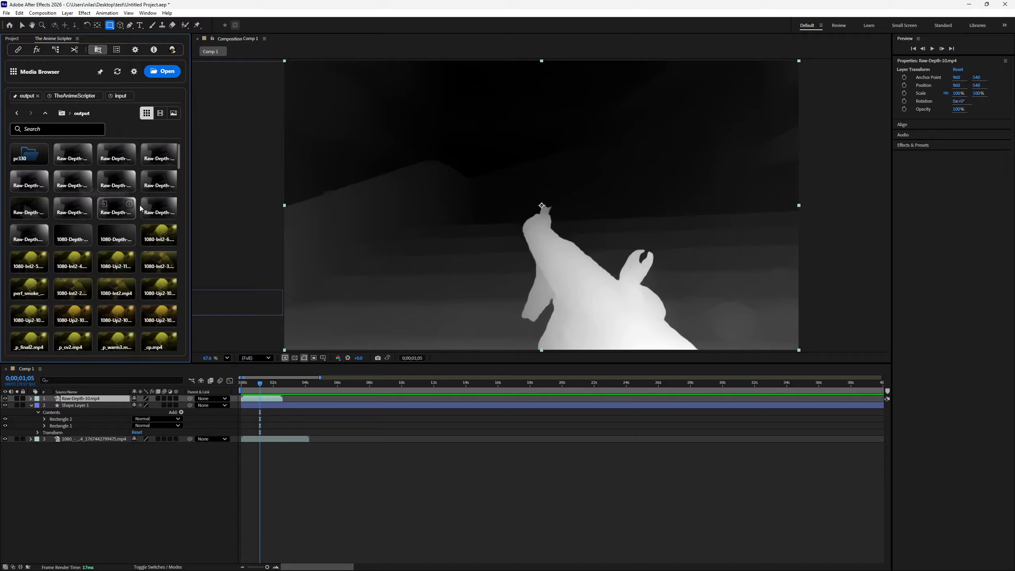
{"action": "mouse_move", "coordinate": [443, 558]}
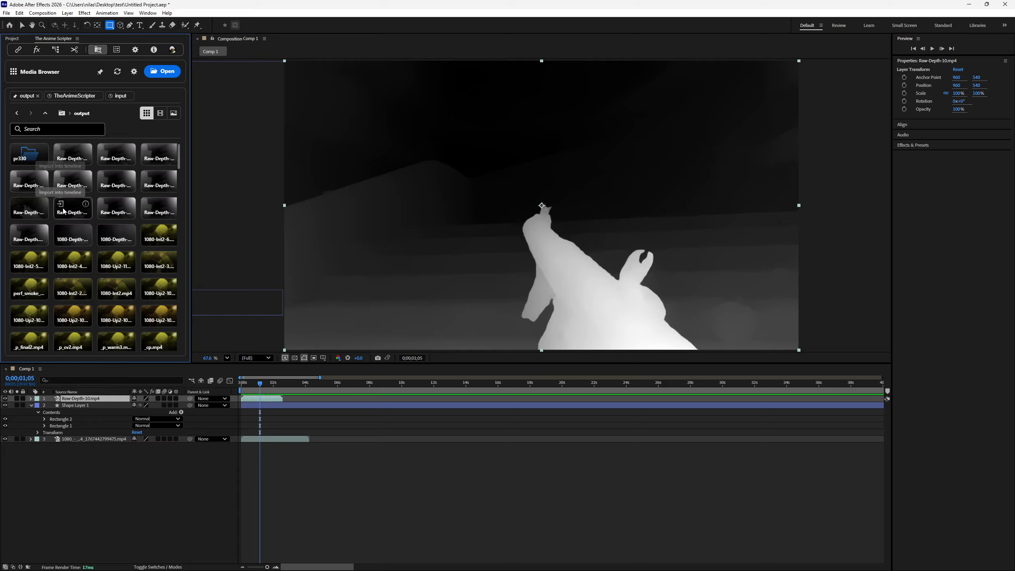
Step: Widen The Anime Scripter panel and search the output folder for 1080, looking through the matching clips
{"action": "left_click", "coordinate": [47, 129]}
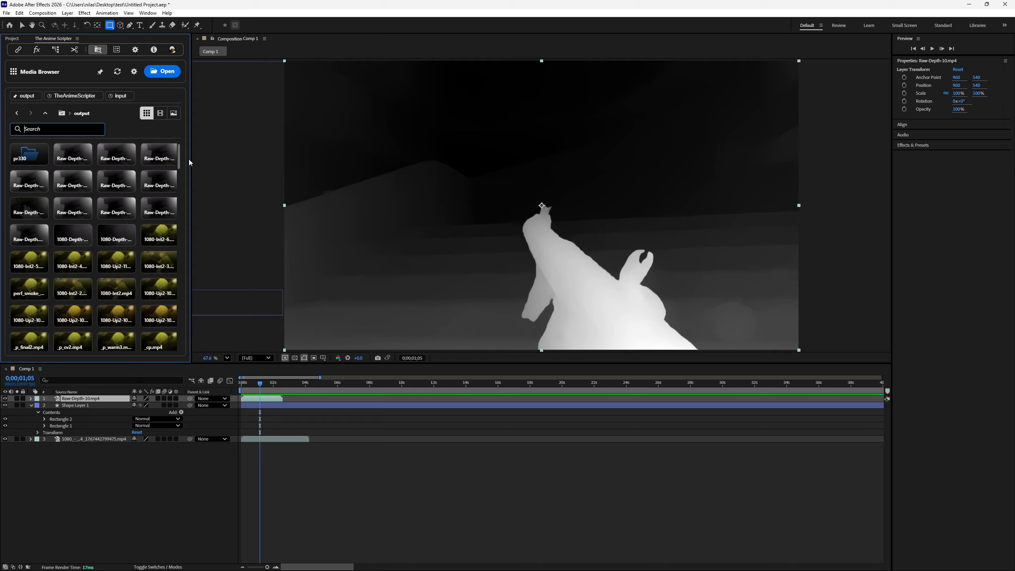
{"action": "left_click_drag", "start_coordinate": [191, 159], "coordinate": [231, 160]}
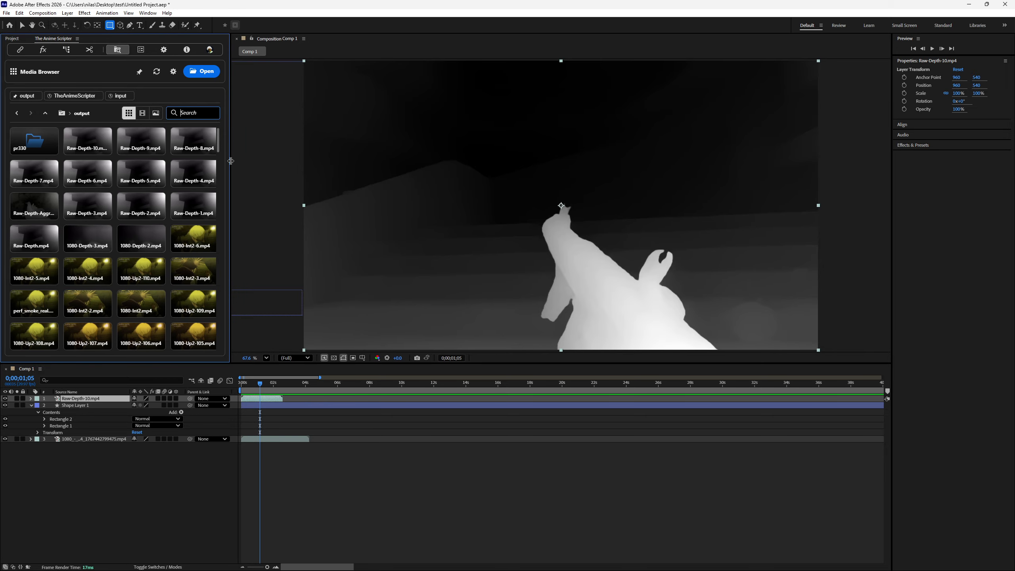
{"action": "type", "text": "108"}
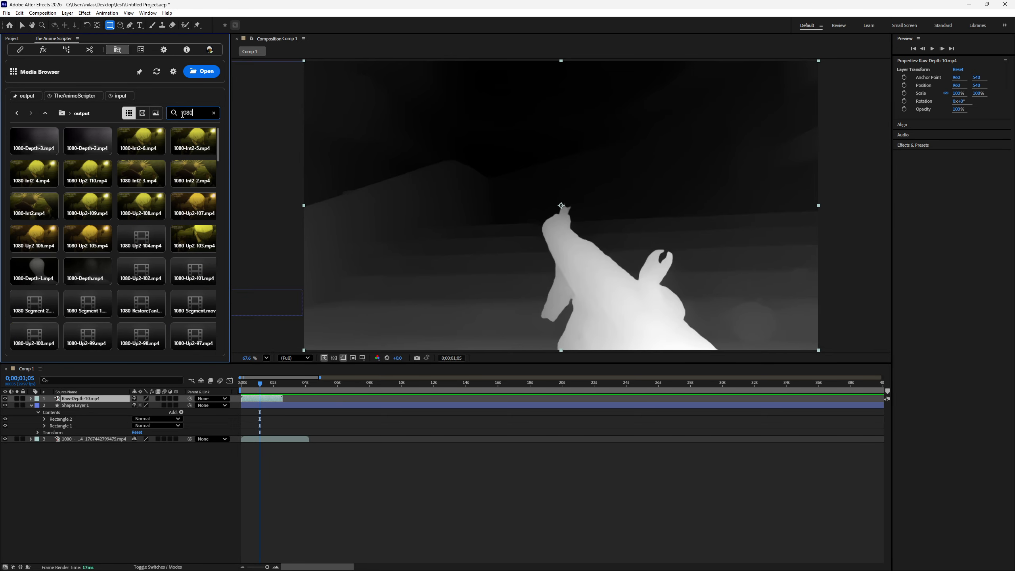
{"action": "type", "text": "0"}
{"action": "scroll", "coordinate": [166, 217], "scroll_direction": "down", "scroll_amount": 5}
{"action": "scroll", "coordinate": [166, 217], "scroll_direction": "down", "scroll_amount": 10}
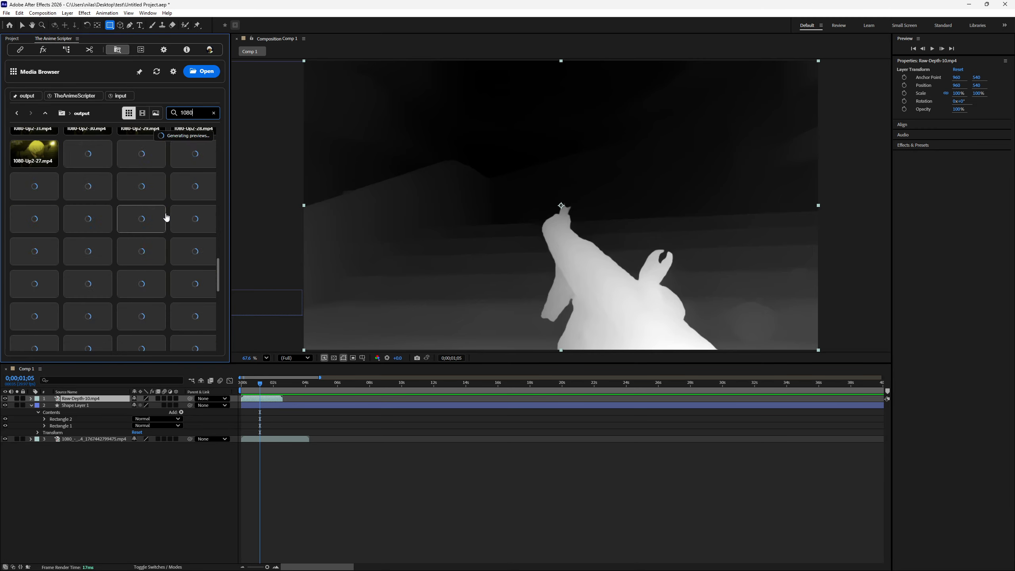
{"action": "scroll", "coordinate": [181, 271], "scroll_direction": "up", "scroll_amount": 15}
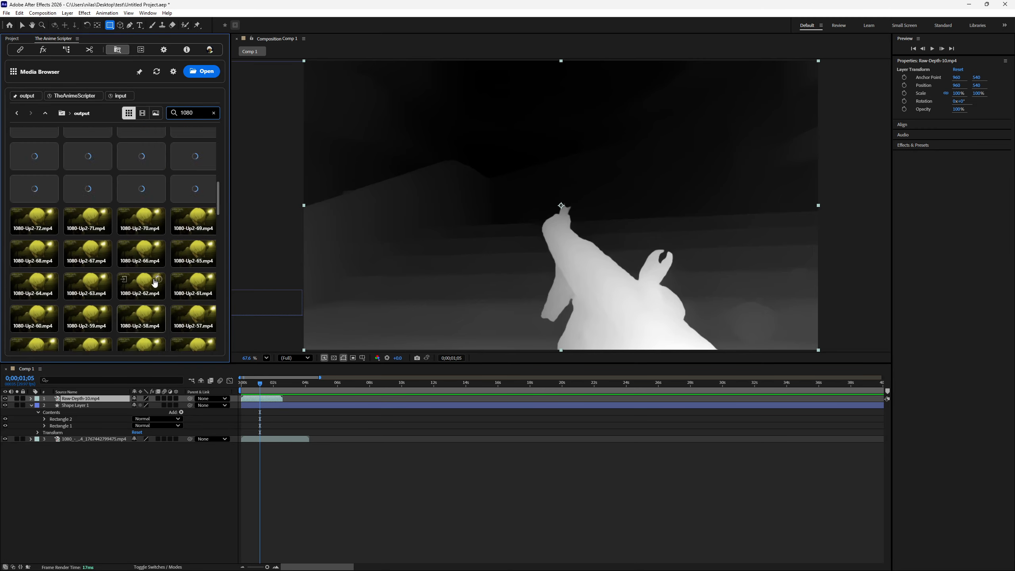
Step: Clear the media search and go up to the TheAnimeScripter folder
{"action": "double_click", "coordinate": [200, 117]}
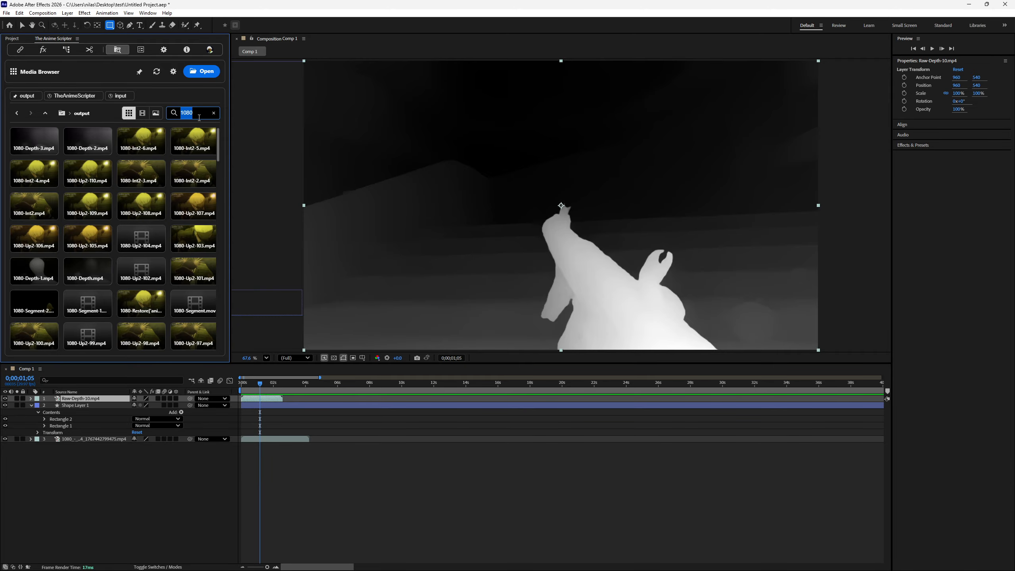
{"action": "key", "text": "BackSpace"}
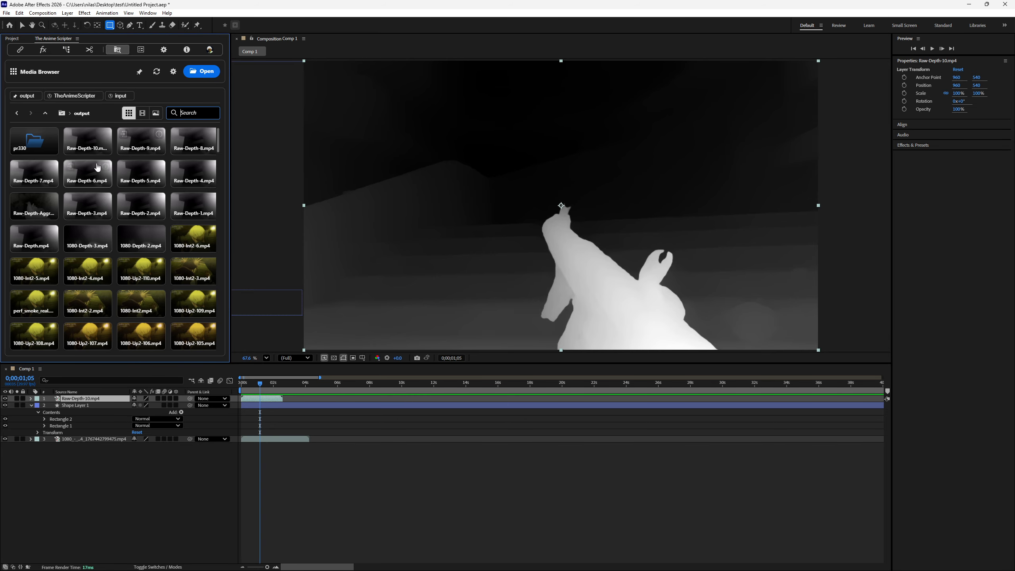
{"action": "left_click", "coordinate": [45, 113]}
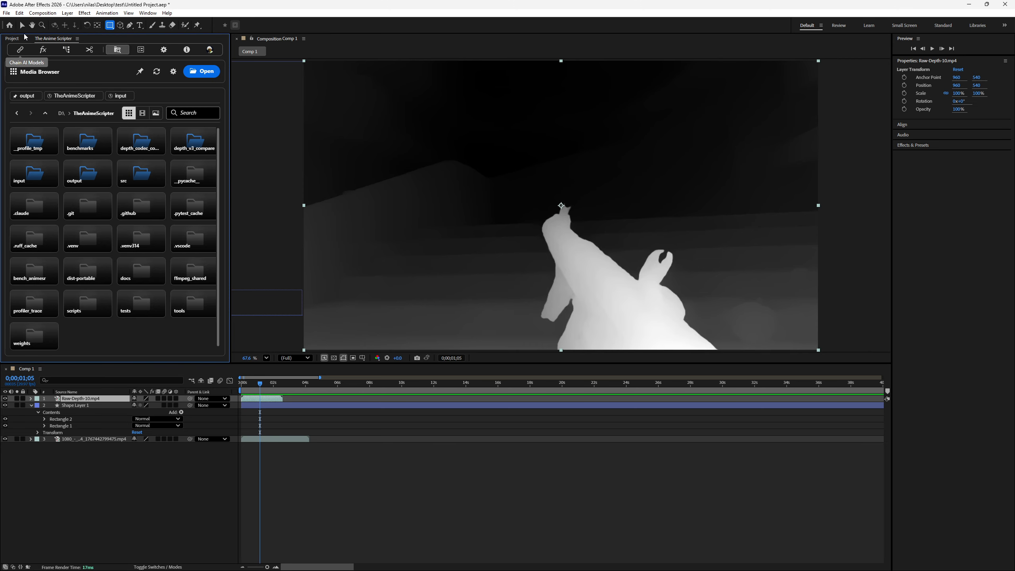
{"action": "left_click", "coordinate": [13, 38]}
{"action": "right_click", "coordinate": [10, 40]}
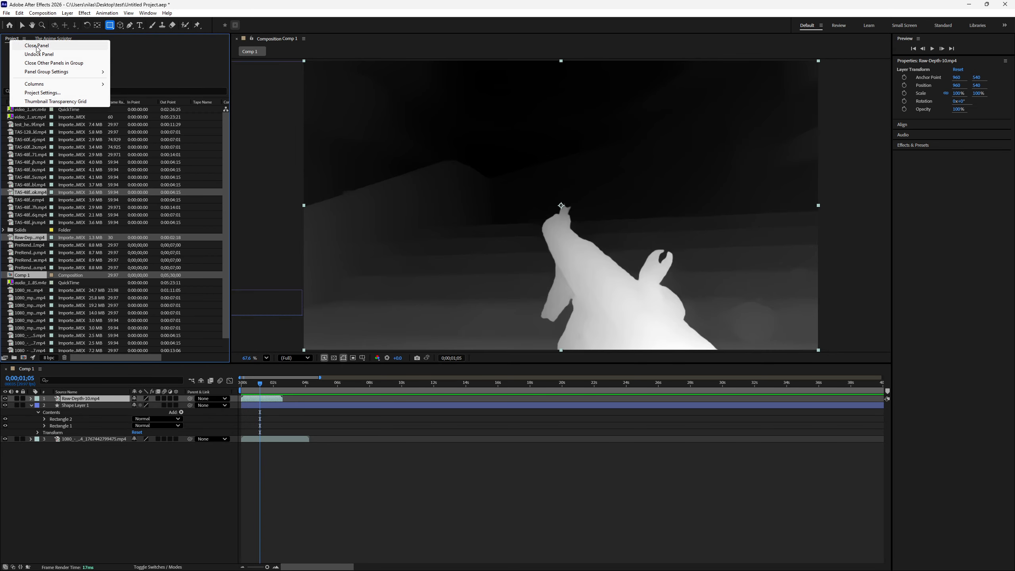
{"action": "left_click", "coordinate": [50, 39]}
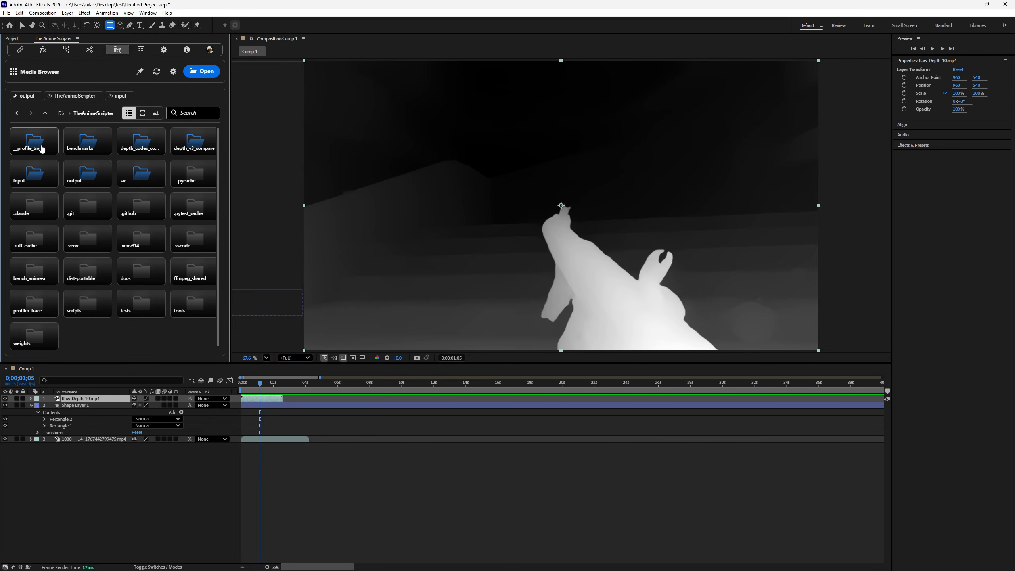
Step: Look inside the input and __pycache__ folders, and show only the images in the depth_v3_compare folder
{"action": "double_click", "coordinate": [41, 182]}
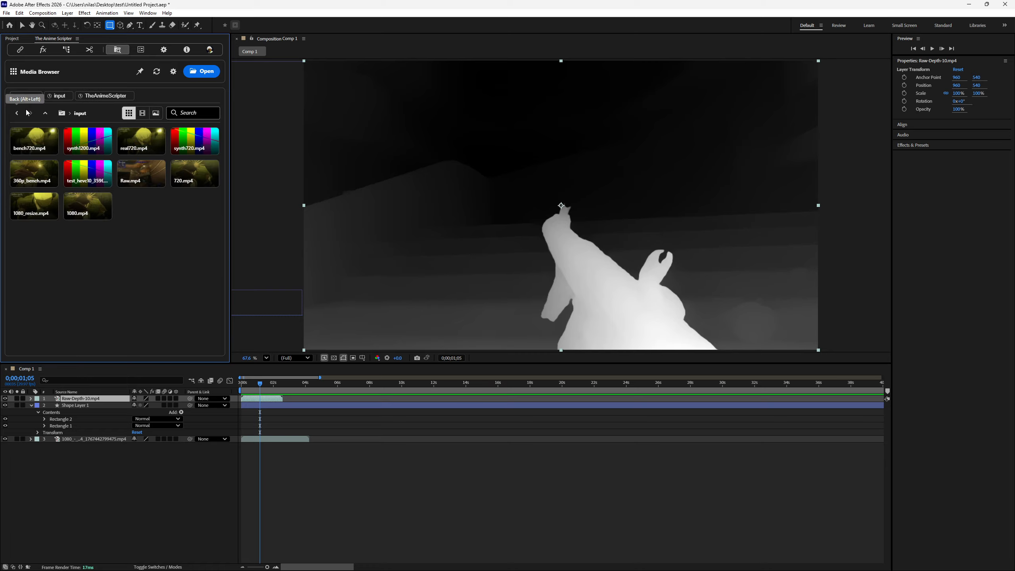
{"action": "left_click", "coordinate": [45, 113]}
{"action": "double_click", "coordinate": [188, 187]}
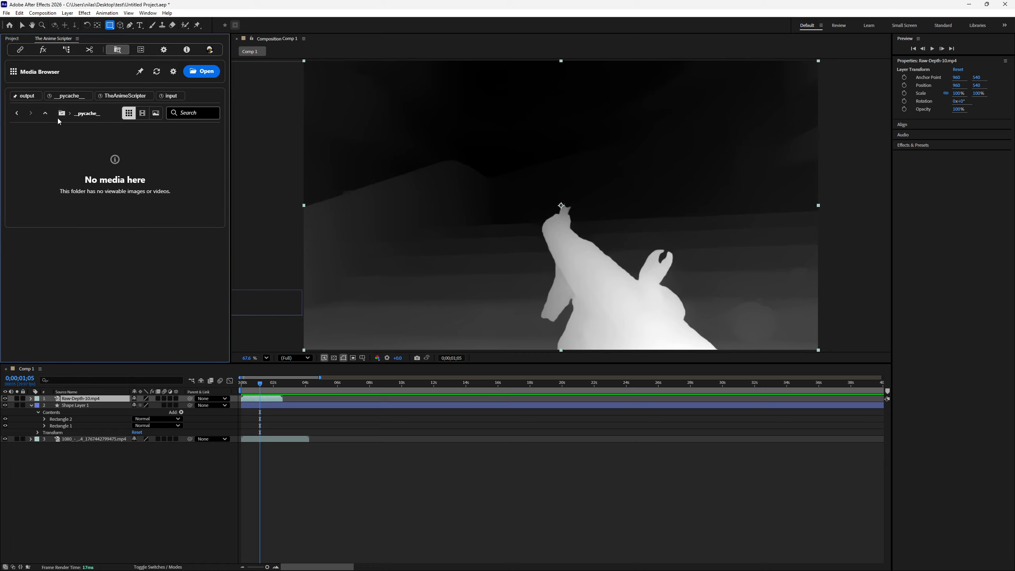
{"action": "left_click", "coordinate": [45, 113]}
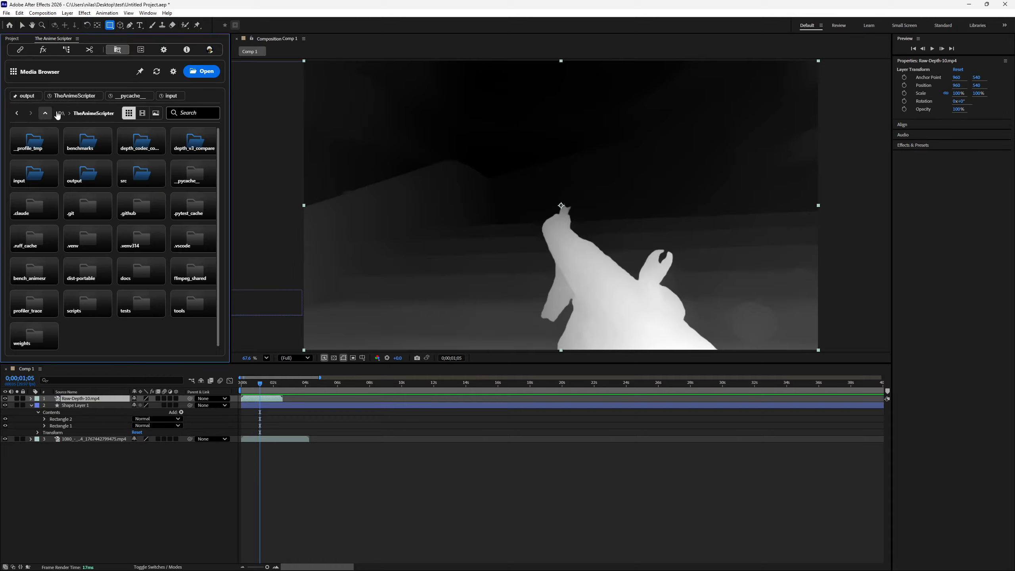
{"action": "double_click", "coordinate": [194, 142]}
{"action": "left_click", "coordinate": [156, 124]}
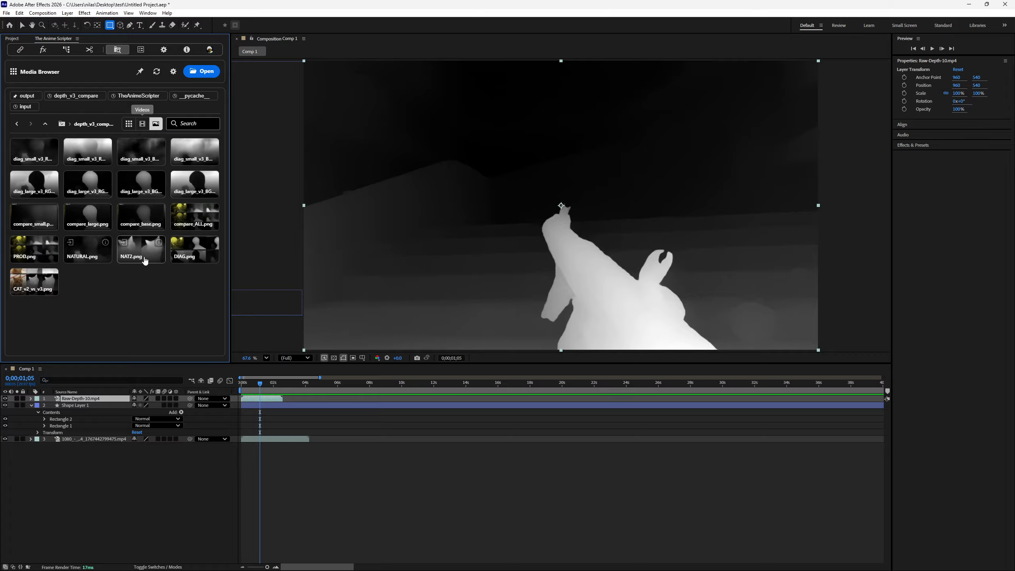
Step: Preview the DIAG.png image from the depth_v3_compare folder and close the preview
{"action": "left_click", "coordinate": [188, 250]}
{"action": "left_click", "coordinate": [157, 298]}
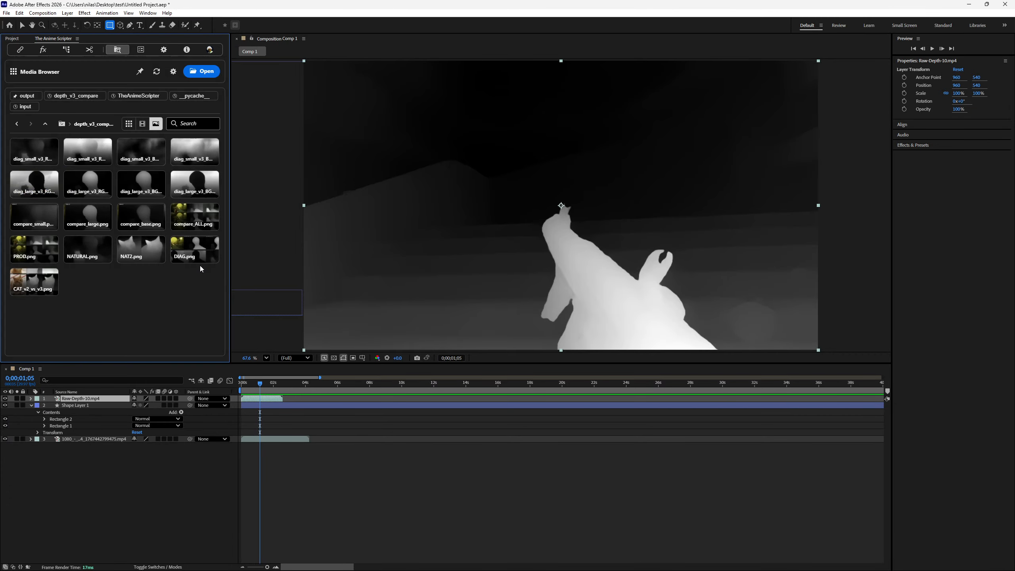
{"action": "left_click", "coordinate": [197, 257]}
{"action": "left_click", "coordinate": [176, 299]}
Step: Import NAT2.png into the timeline from its preview, delete the new layer and close the preview
{"action": "left_click", "coordinate": [127, 256]}
{"action": "left_click", "coordinate": [17, 175]}
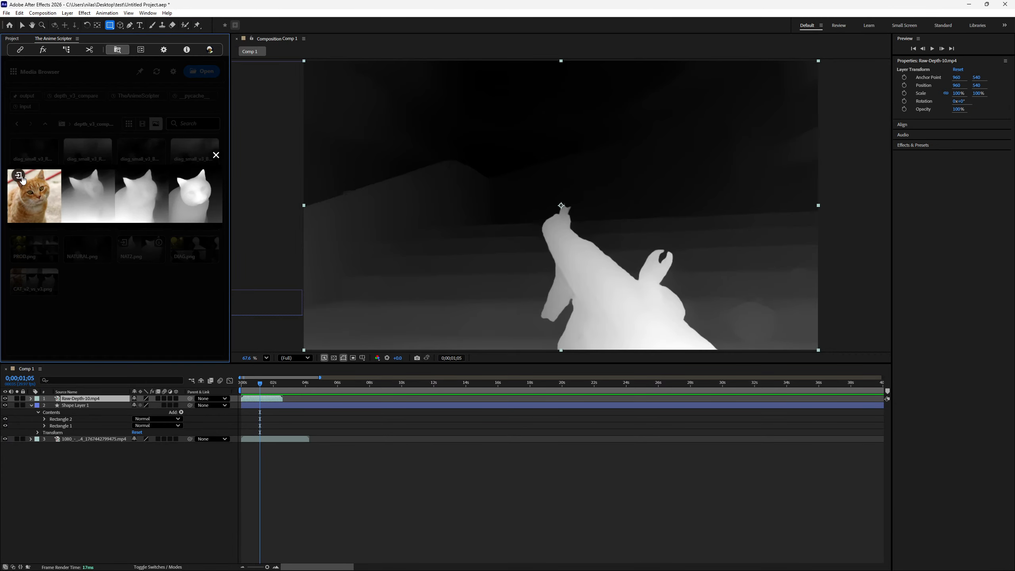
{"action": "left_click", "coordinate": [499, 401]}
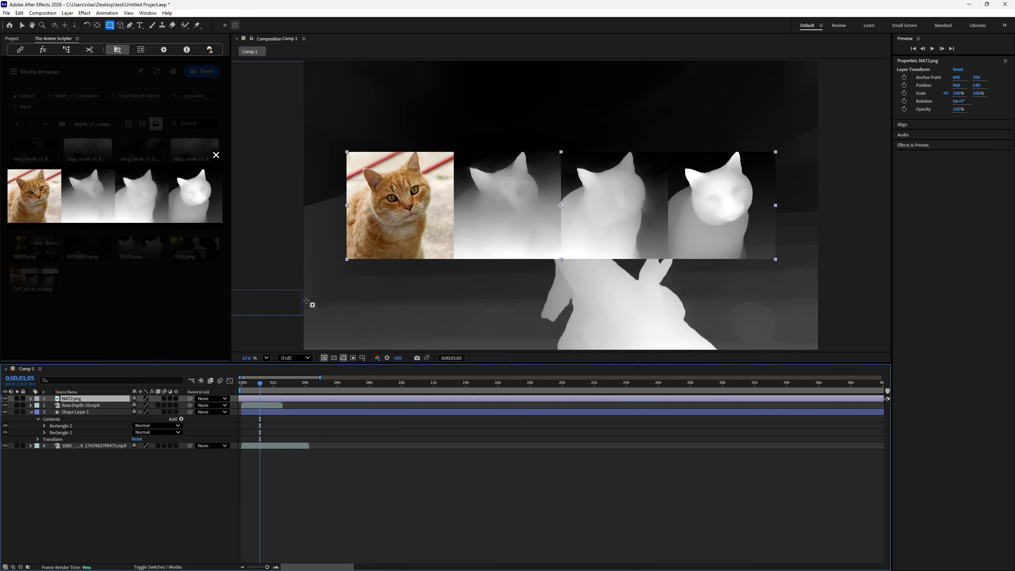
{"action": "key", "text": "Delete"}
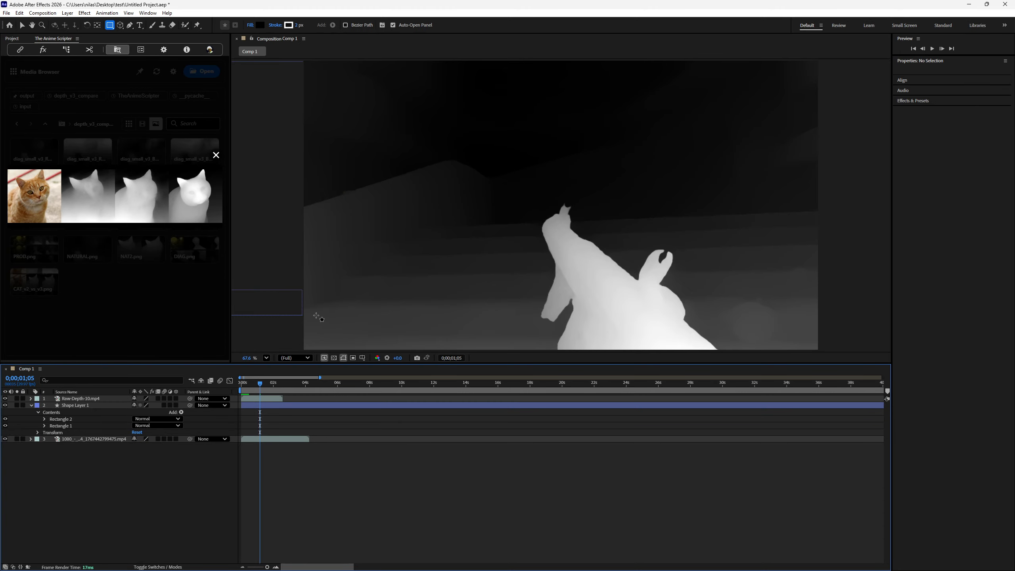
{"action": "left_click", "coordinate": [138, 272]}
{"action": "mouse_move", "coordinate": [144, 253]}
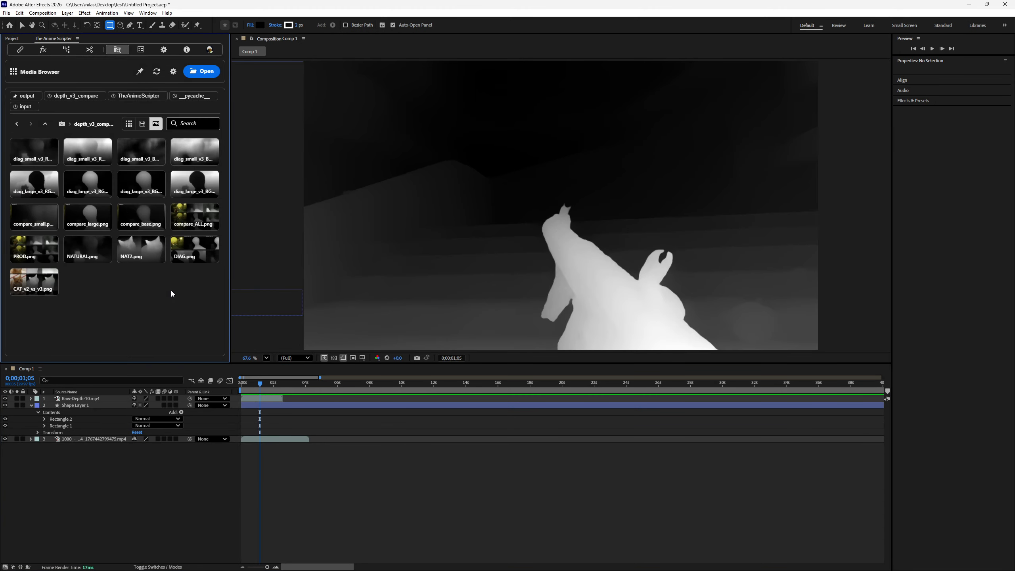
Step: Filter the Media Browser to videos only, and set the filter to show all media
{"action": "left_click", "coordinate": [143, 123]}
{"action": "left_click", "coordinate": [128, 124]}
{"action": "mouse_move", "coordinate": [146, 164]}
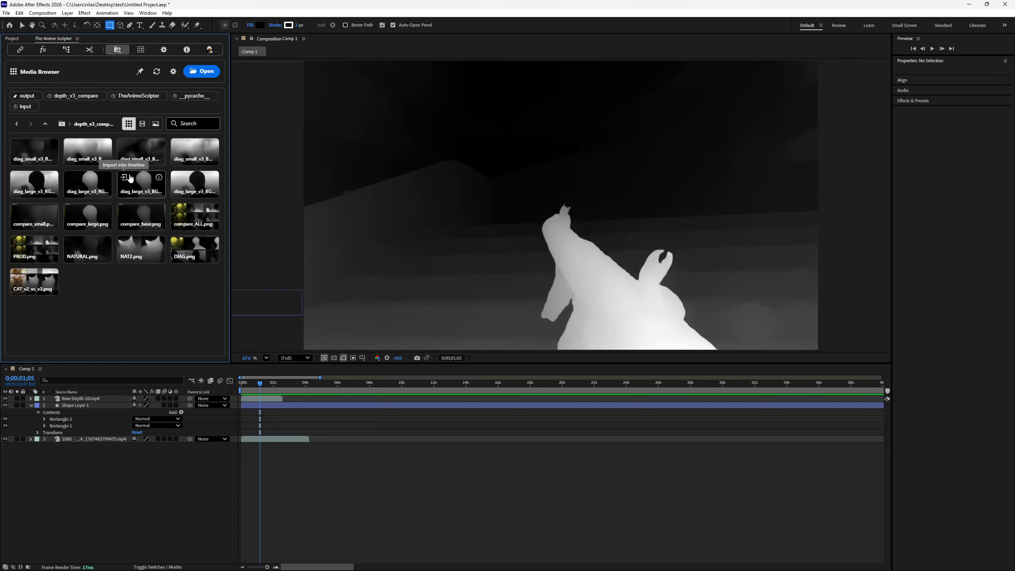
Step: Remove the recent-folder shortcuts, keeping only the pinned output folder, and go up to the TheAnimeScripter folder
{"action": "left_click", "coordinate": [213, 96]}
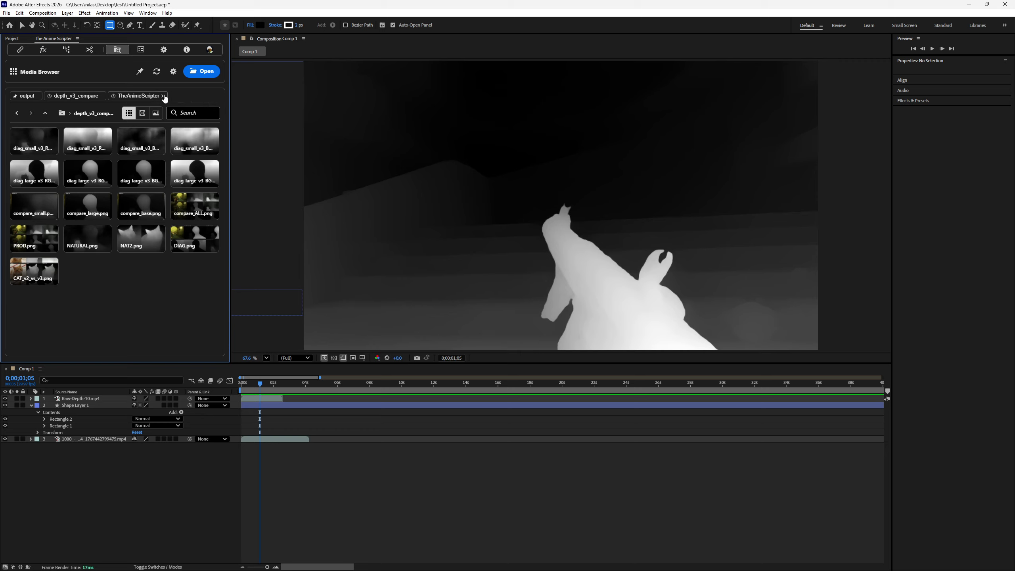
{"action": "left_click", "coordinate": [101, 96]}
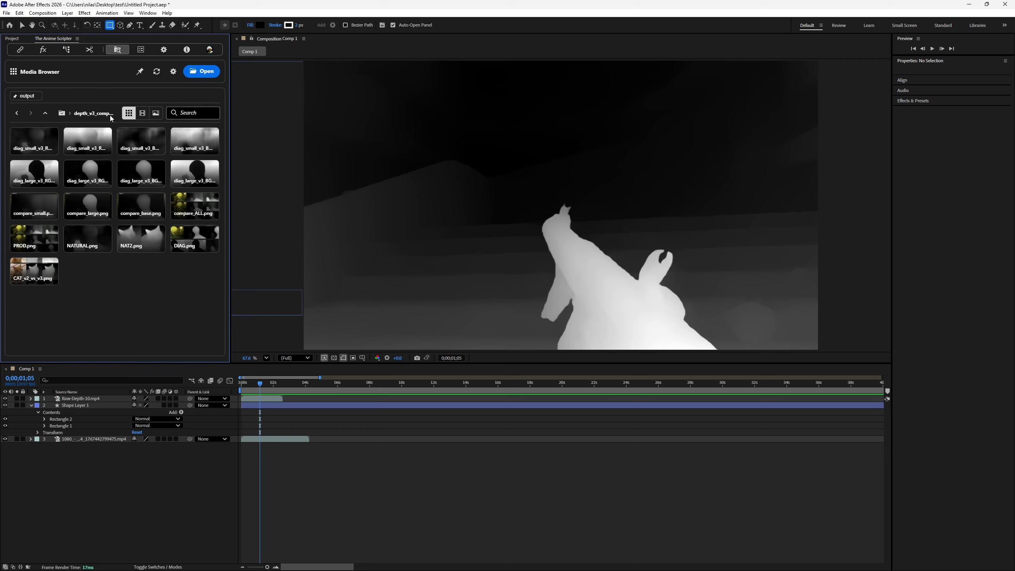
{"action": "left_click", "coordinate": [46, 113]}
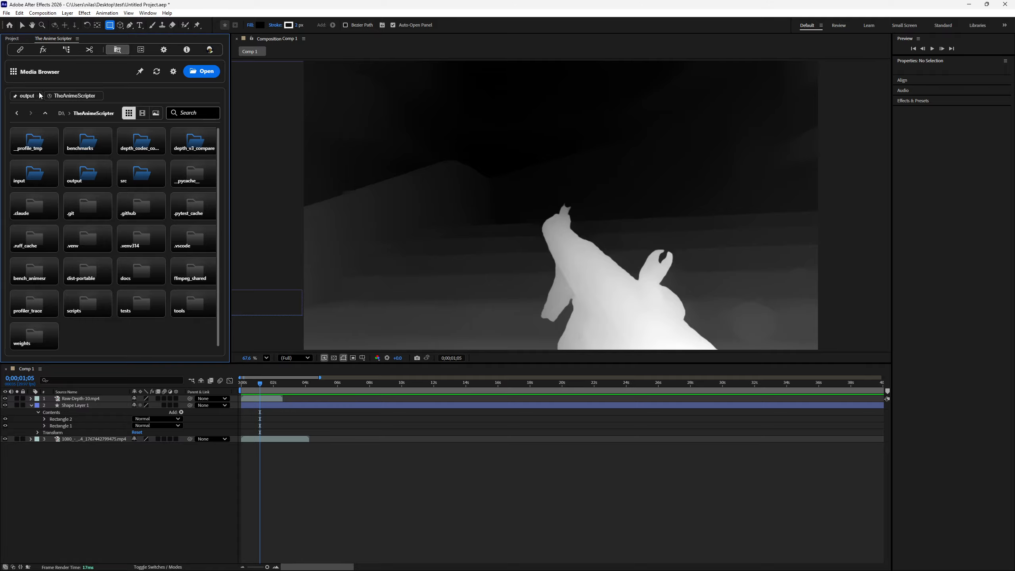
Step: Look through the sort options in the Media Browser's view settings
{"action": "left_click", "coordinate": [172, 73]}
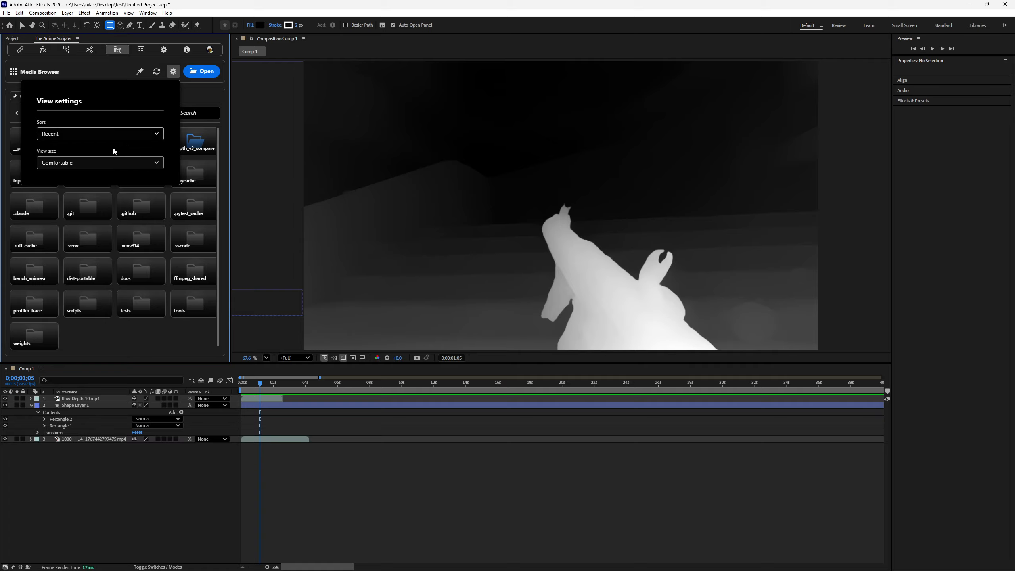
{"action": "left_click", "coordinate": [70, 133]}
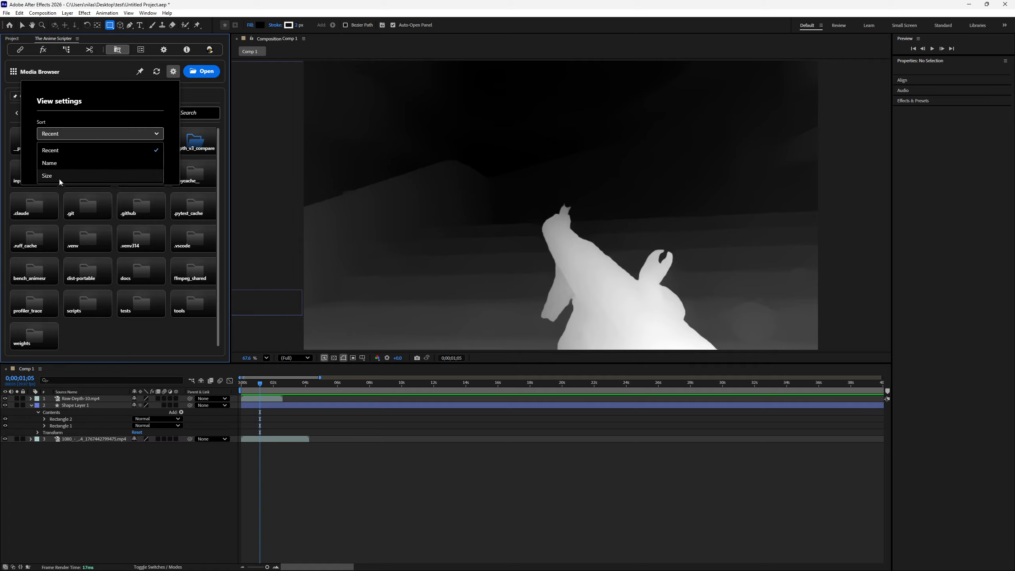
{"action": "left_click", "coordinate": [107, 133]}
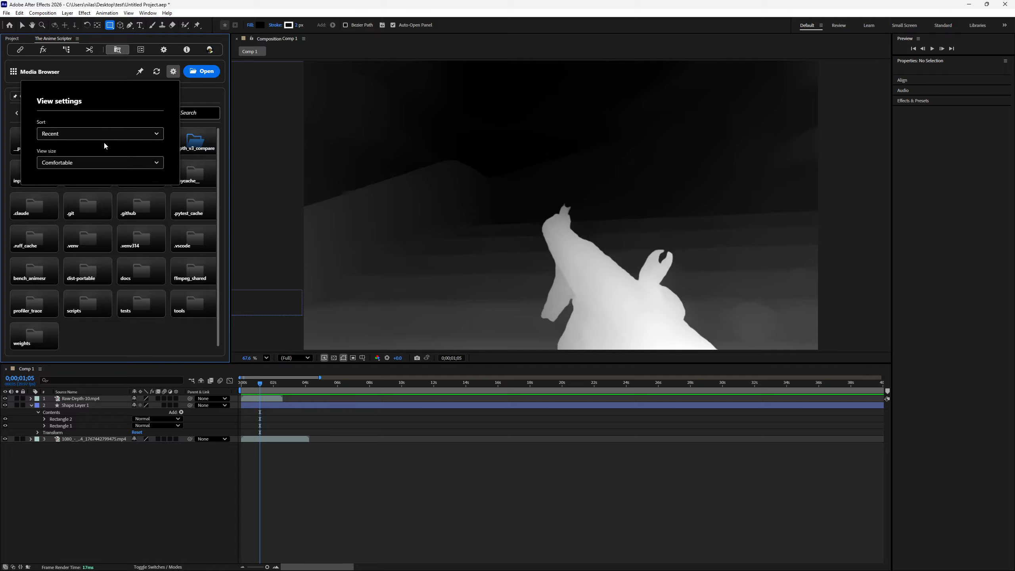
Step: Try the Compact and Large view sizes, and set the Media Browser's view size to Preview
{"action": "left_click", "coordinate": [125, 161]}
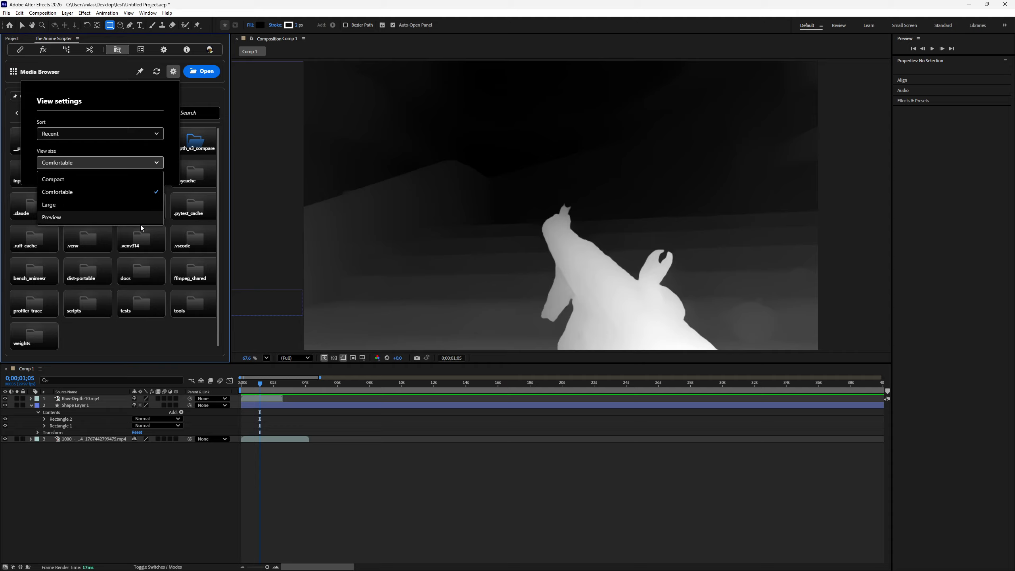
{"action": "left_click", "coordinate": [80, 178]}
{"action": "left_click", "coordinate": [86, 167]}
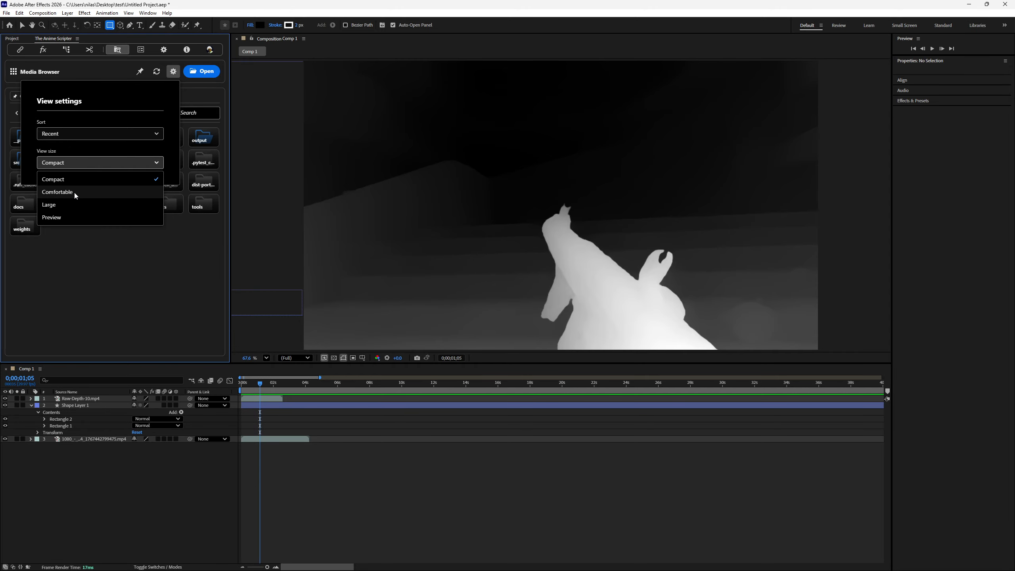
{"action": "left_click", "coordinate": [74, 192]}
{"action": "left_click", "coordinate": [77, 202]}
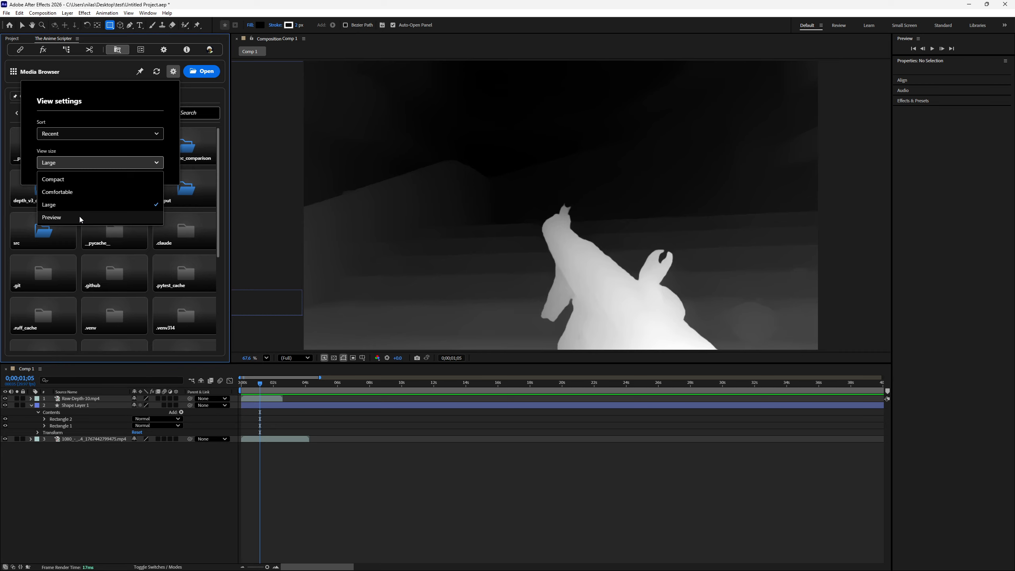
{"action": "left_click", "coordinate": [79, 217]}
{"action": "left_click", "coordinate": [198, 93]}
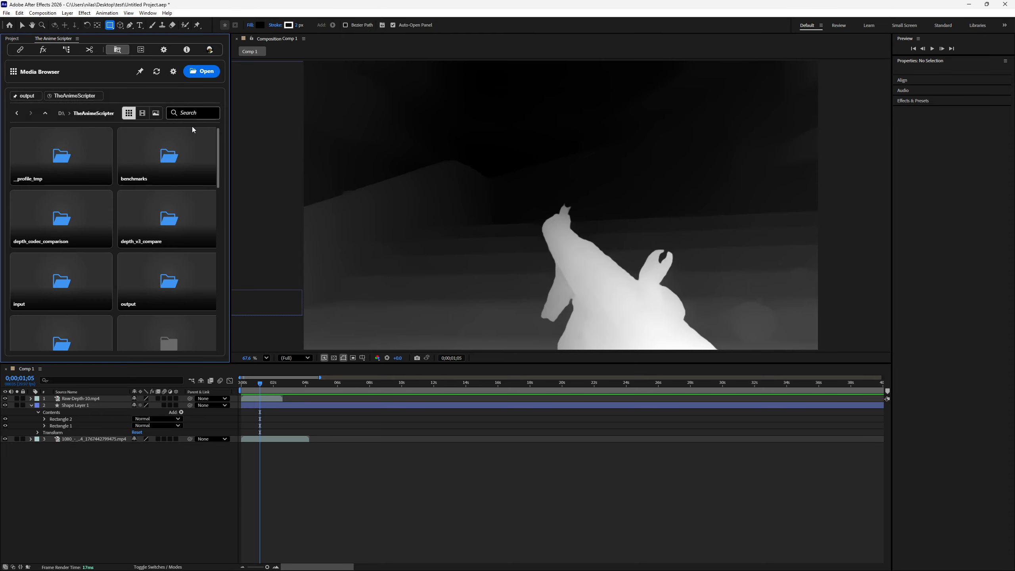
Step: Look over the TheAnimeScripter folder, open its output folder and look through the first clips
{"action": "scroll", "coordinate": [169, 178], "scroll_direction": "down", "scroll_amount": 5}
{"action": "scroll", "coordinate": [168, 196], "scroll_direction": "up", "scroll_amount": 5}
{"action": "double_click", "coordinate": [141, 288]}
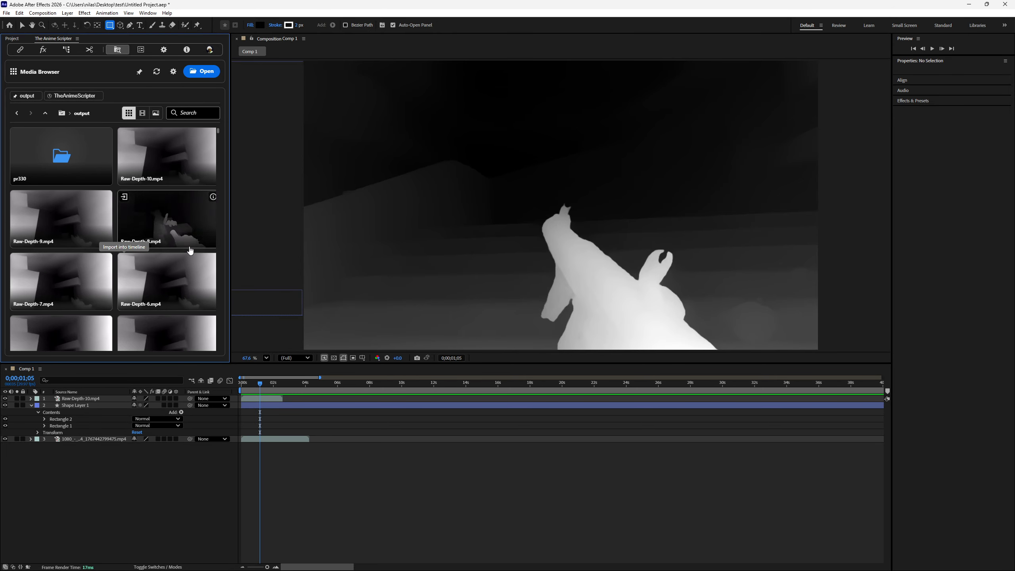
{"action": "scroll", "coordinate": [140, 254], "scroll_direction": "down", "scroll_amount": 3}
{"action": "scroll", "coordinate": [166, 150], "scroll_direction": "up", "scroll_amount": 3}
Step: Set the Media Browser's view size to Comfortable and close the view settings
{"action": "left_click", "coordinate": [173, 71]}
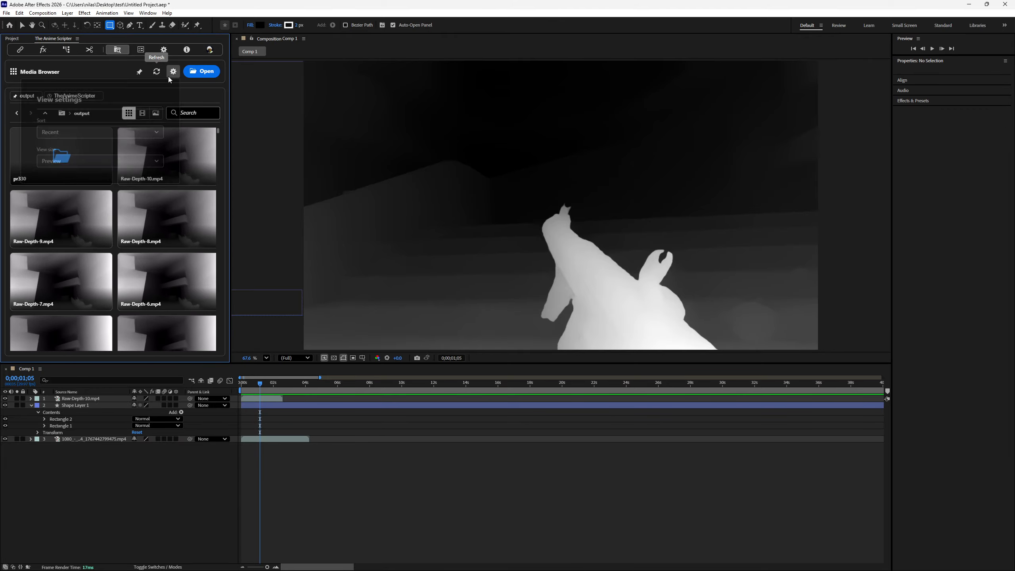
{"action": "left_click", "coordinate": [104, 162]}
{"action": "left_click", "coordinate": [85, 191]}
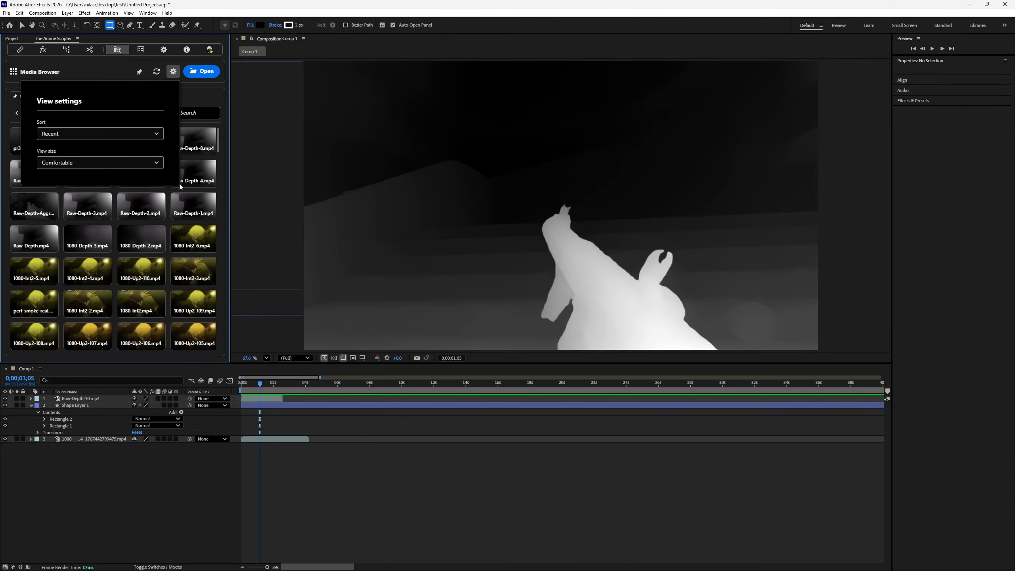
{"action": "left_click", "coordinate": [190, 207]}
{"action": "left_click", "coordinate": [188, 223]}
Step: Preview a Raw-Depth clip, then play 1080-Up2-110.mp4 in the preview player and pause it
{"action": "left_click", "coordinate": [107, 209]}
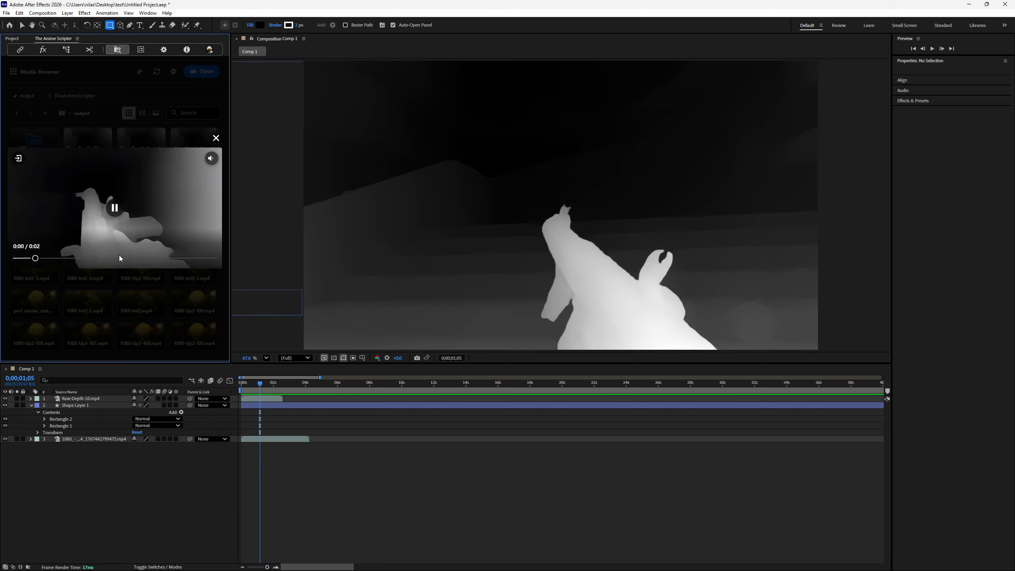
{"action": "left_click", "coordinate": [135, 283]}
{"action": "left_click", "coordinate": [137, 283]}
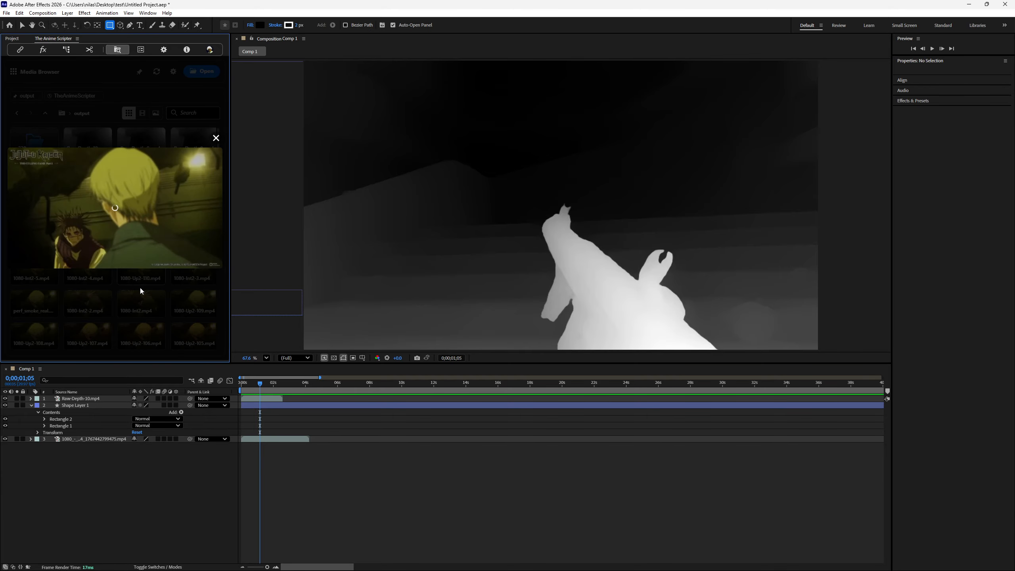
{"action": "left_click", "coordinate": [130, 225]}
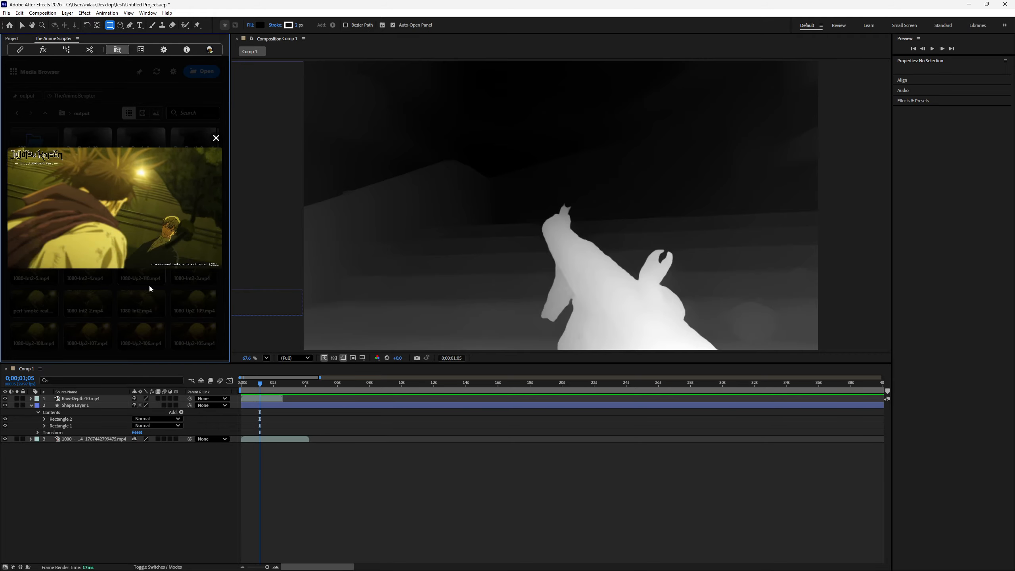
{"action": "mouse_move", "coordinate": [211, 158]}
{"action": "left_click_drag", "start_coordinate": [212, 201], "coordinate": [212, 198]}
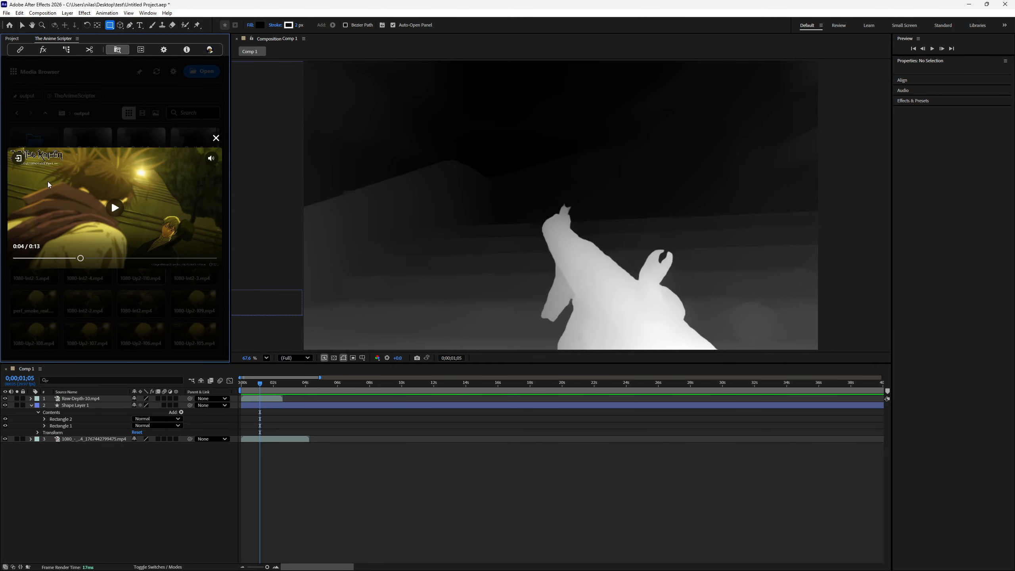
Step: Import 1080-Up2-110.mp4 into the timeline, fit the layer to the composition and close the preview
{"action": "left_click", "coordinate": [18, 157]}
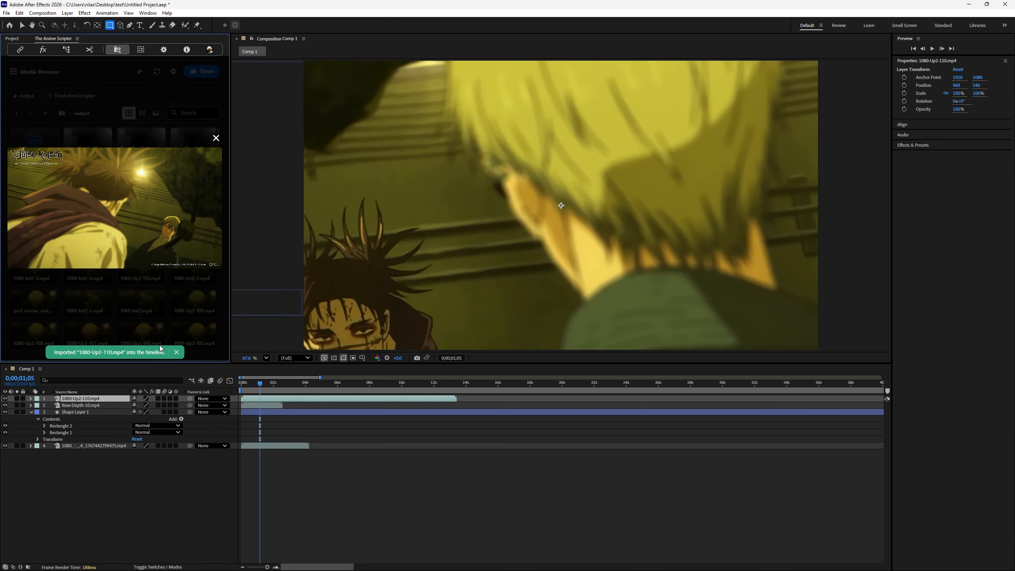
{"action": "scroll", "coordinate": [317, 291], "scroll_direction": "down", "scroll_amount": 3}
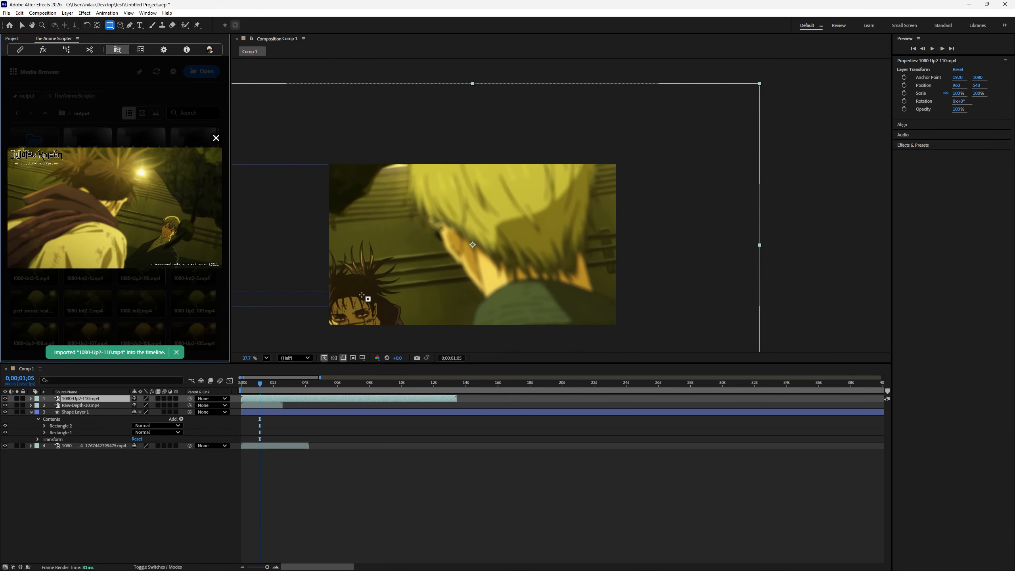
{"action": "key", "text": "ctrl+alt+f"}
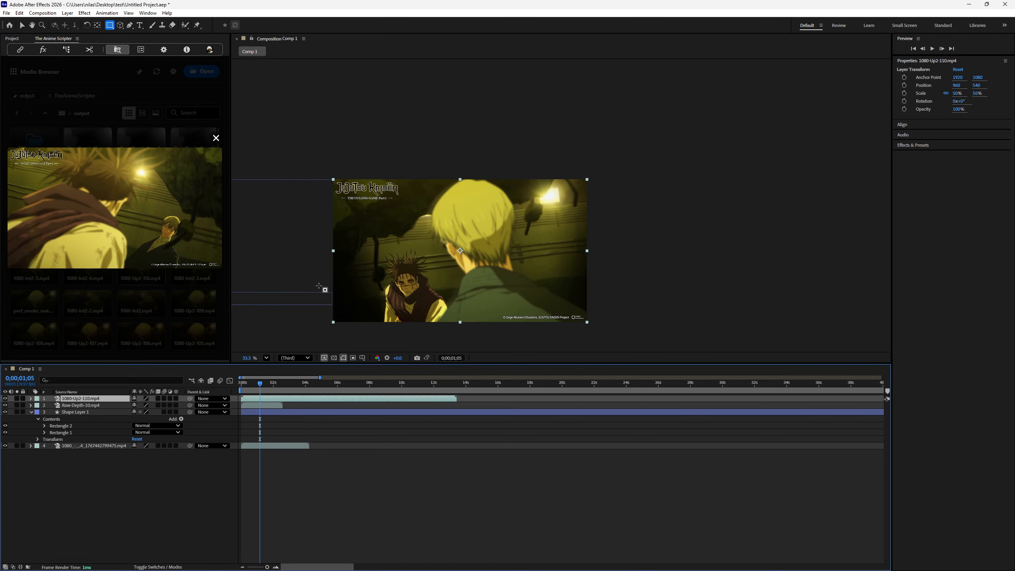
{"action": "scroll", "coordinate": [357, 313], "scroll_direction": "up", "scroll_amount": 3}
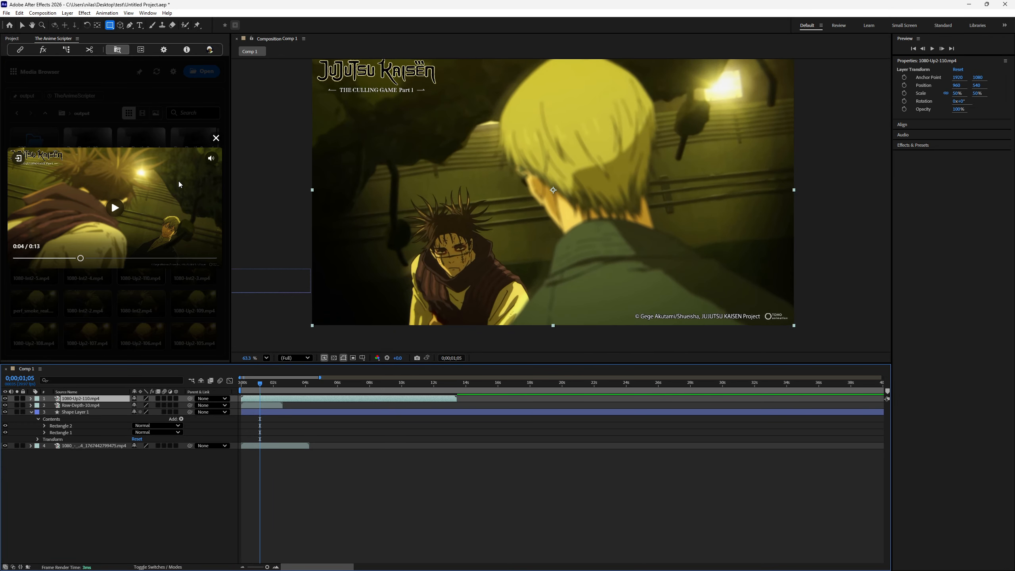
{"action": "left_click", "coordinate": [216, 138]}
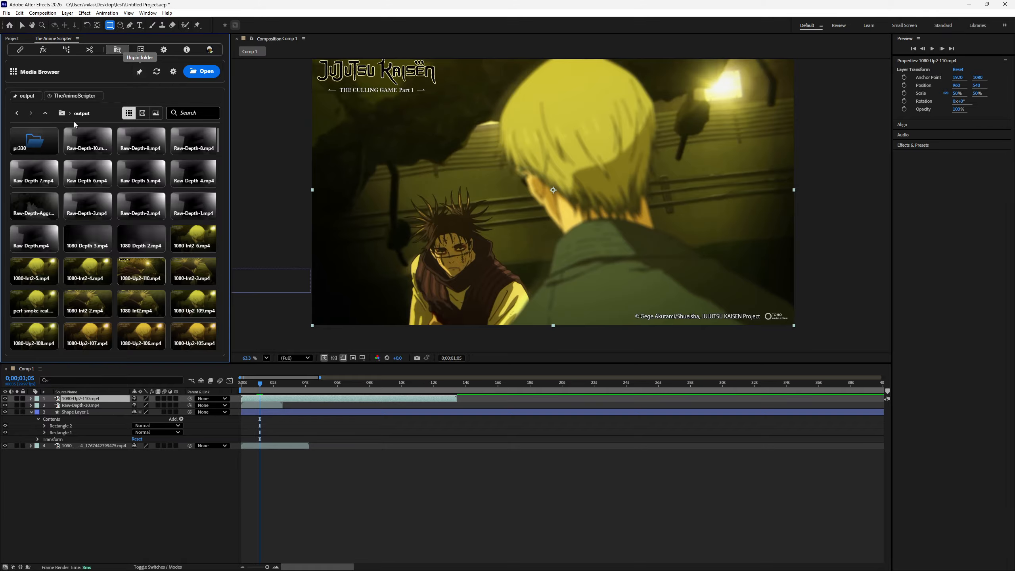
Step: Go up to the TheAnimeScripter folder, look inside depth_codec_comparison and return
{"action": "left_click", "coordinate": [46, 114]}
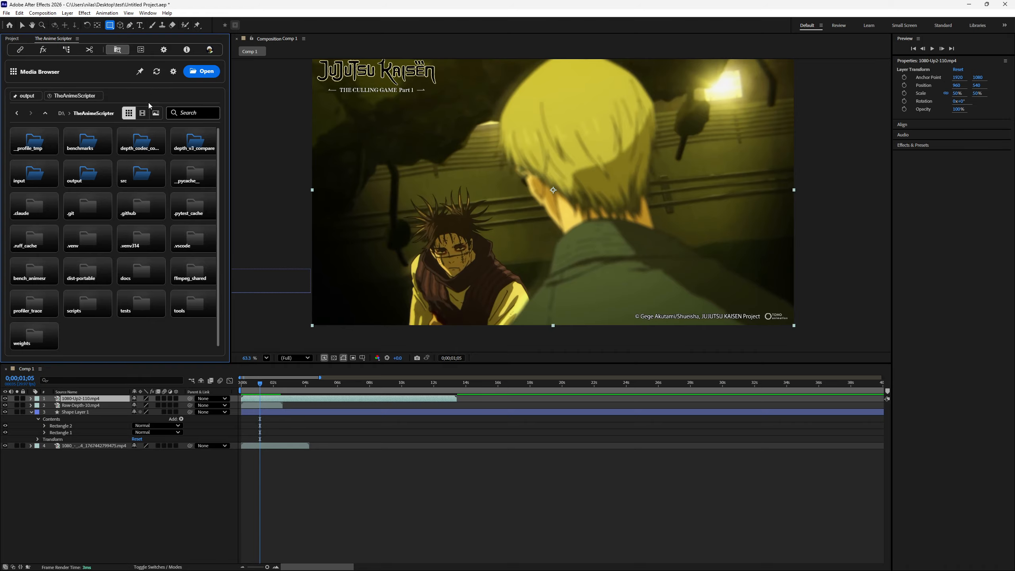
{"action": "double_click", "coordinate": [139, 153]}
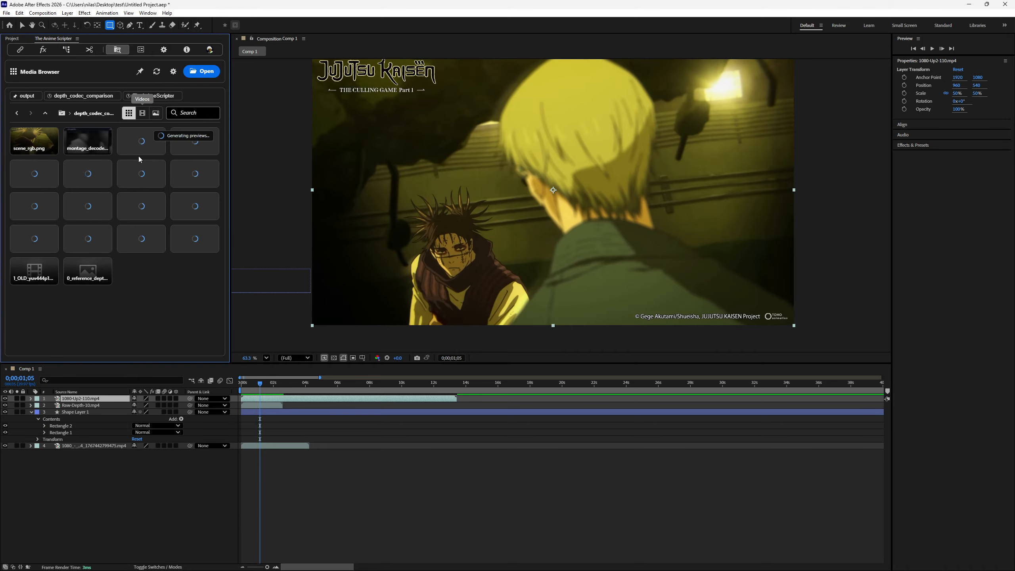
{"action": "left_click", "coordinate": [46, 114]}
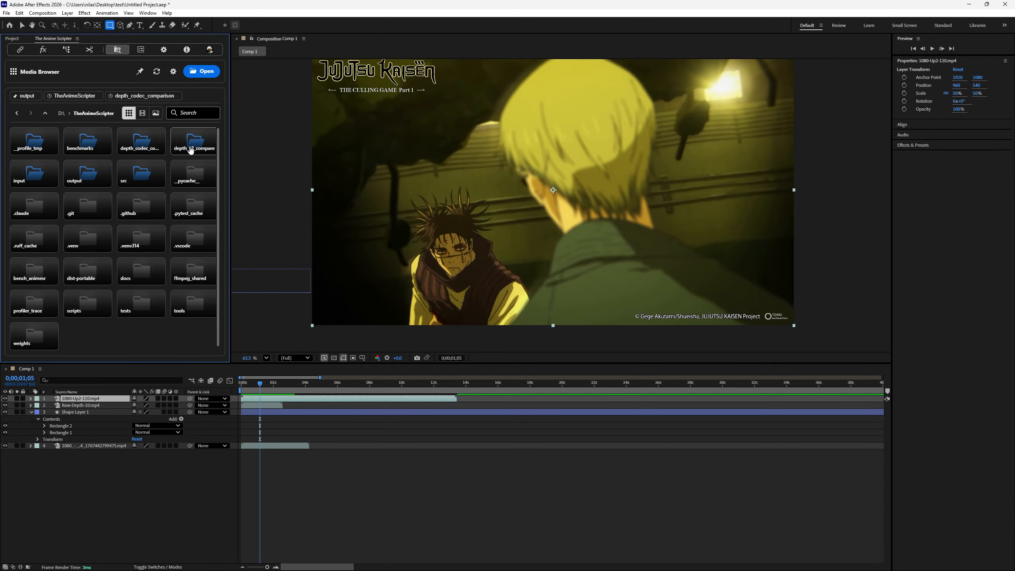
Step: Open the output folder and look through all of its clips down to the end of the list
{"action": "double_click", "coordinate": [82, 187]}
{"action": "scroll", "coordinate": [139, 227], "scroll_direction": "down", "scroll_amount": 5}
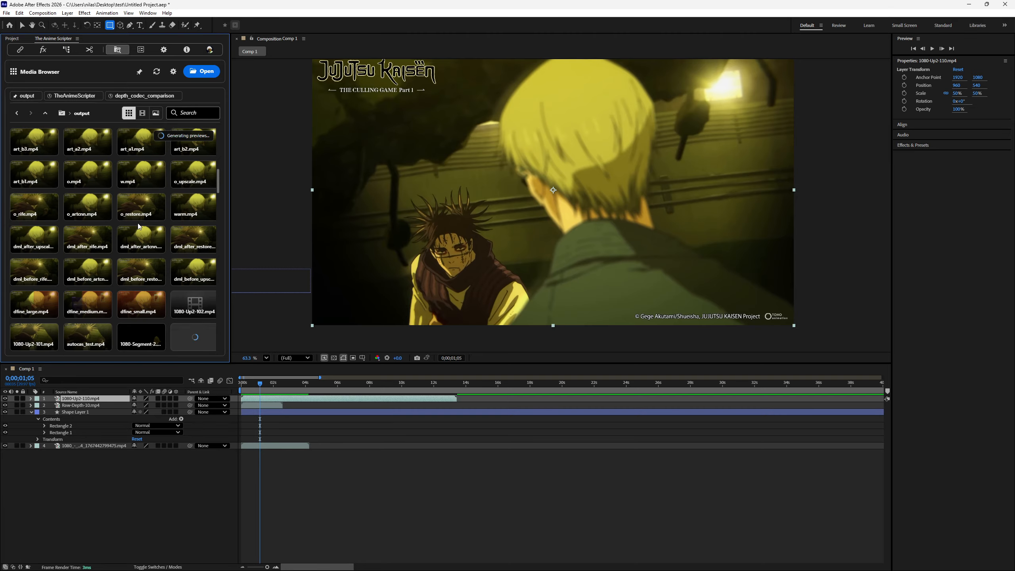
{"action": "scroll", "coordinate": [139, 226], "scroll_direction": "down", "scroll_amount": 10}
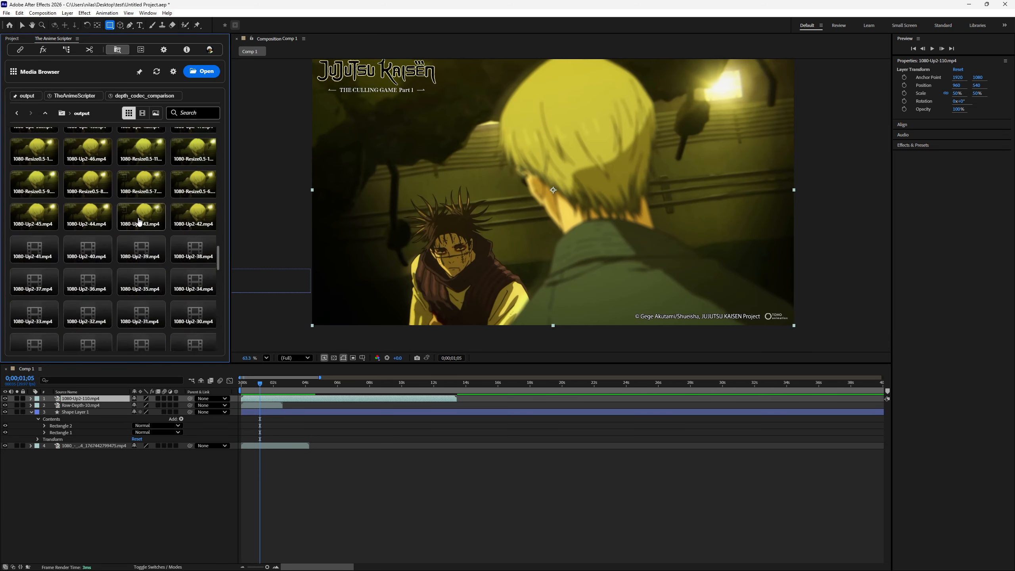
{"action": "scroll", "coordinate": [139, 223], "scroll_direction": "down", "scroll_amount": 10}
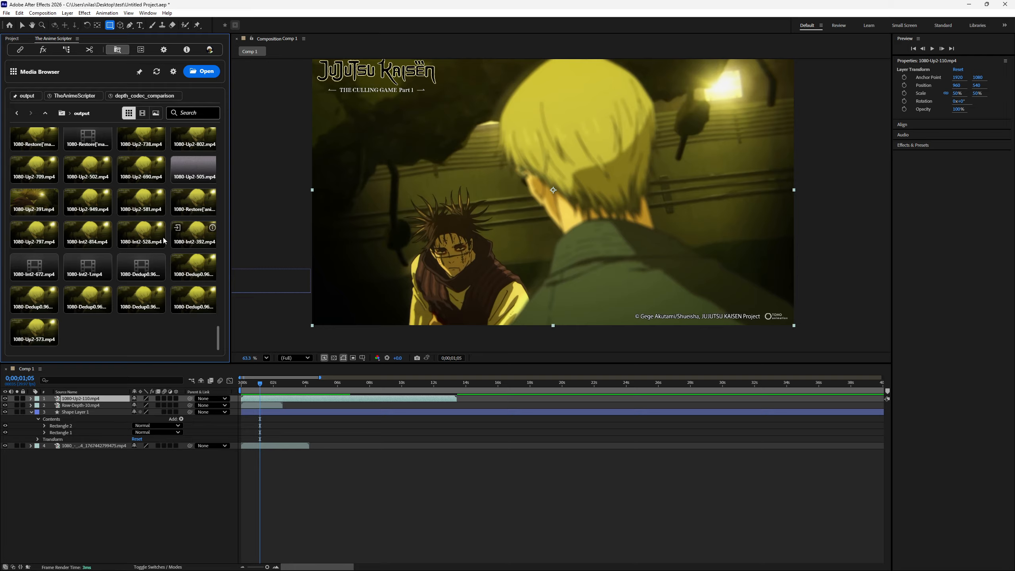
{"action": "scroll", "coordinate": [120, 234], "scroll_direction": "up", "scroll_amount": 15}
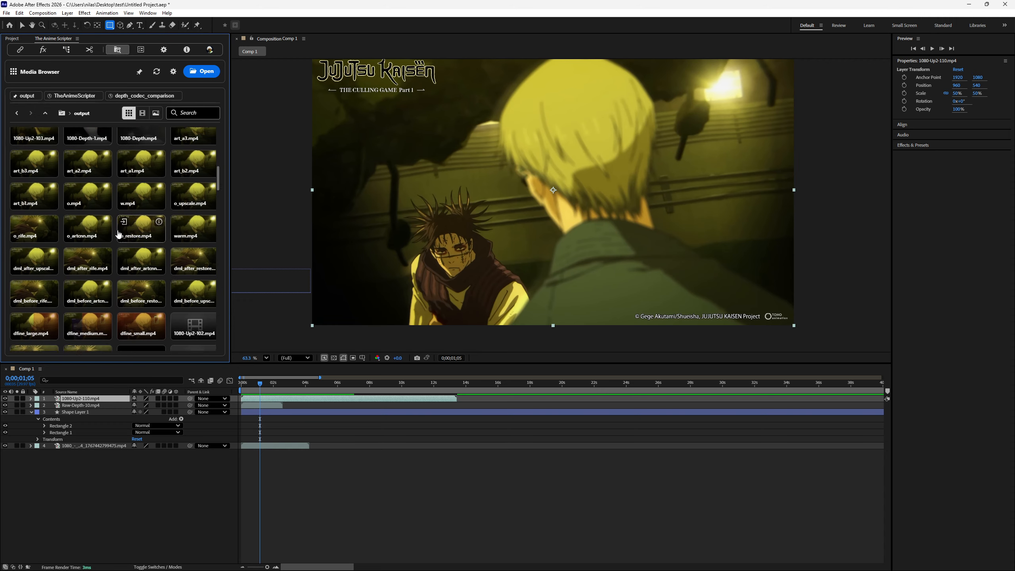
Step: Go up to the TheAnimeScripter folder, reopen output to check its clips and generated previews, and return to TheAnimeScripter
{"action": "scroll", "coordinate": [119, 234], "scroll_direction": "up", "scroll_amount": 8}
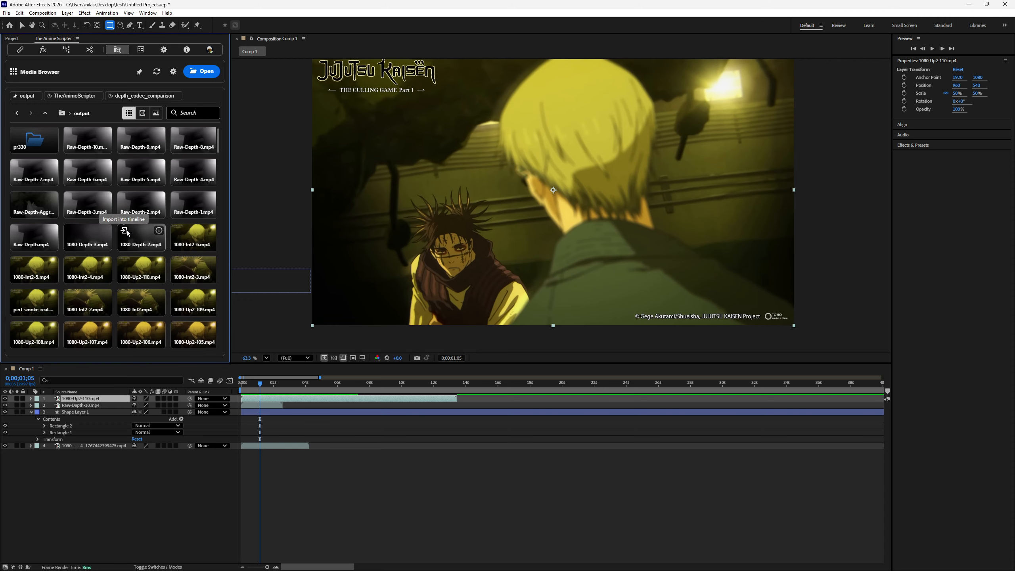
{"action": "left_click", "coordinate": [45, 113]}
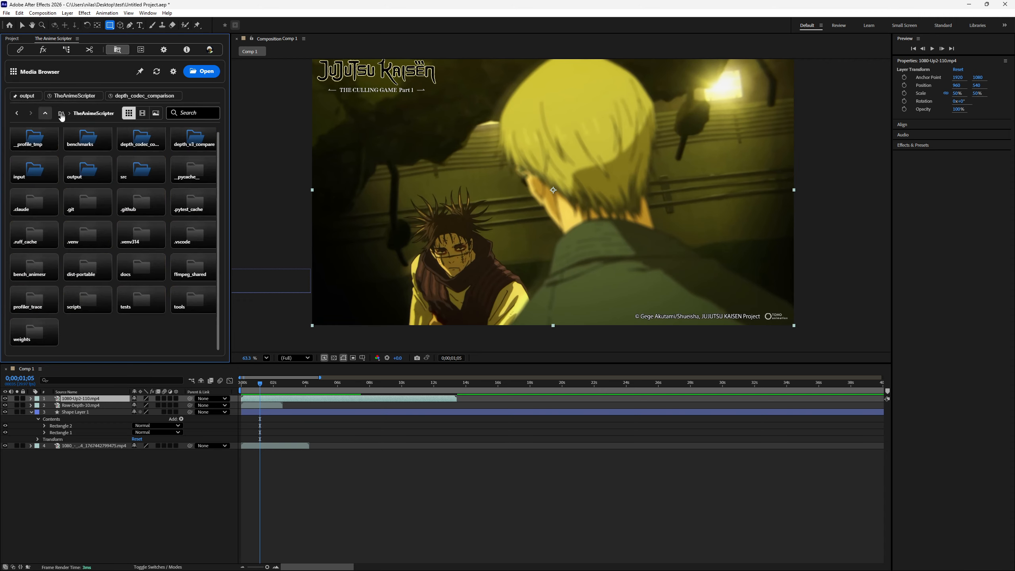
{"action": "double_click", "coordinate": [93, 176]}
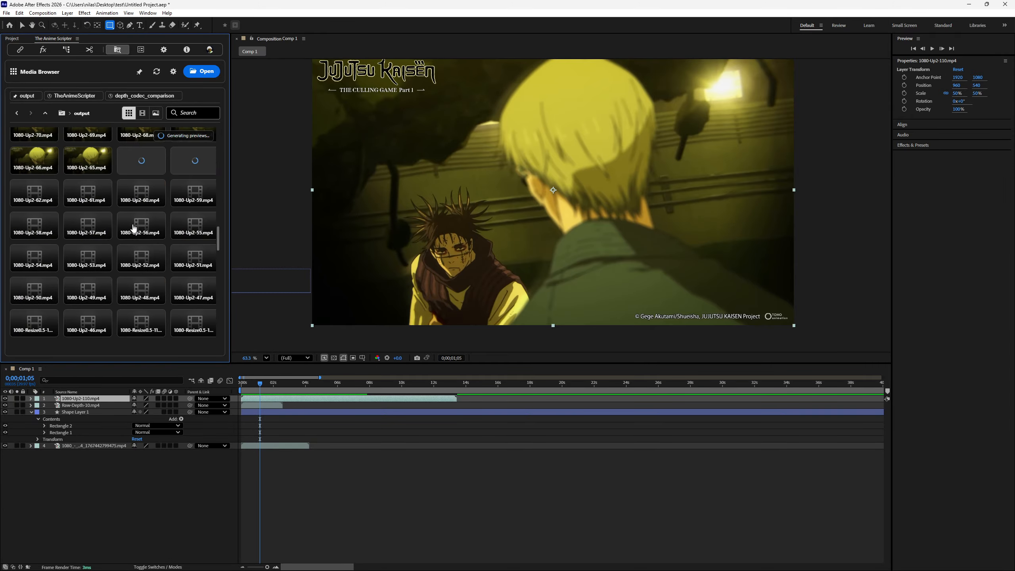
{"action": "scroll", "coordinate": [133, 228], "scroll_direction": "down", "scroll_amount": 10}
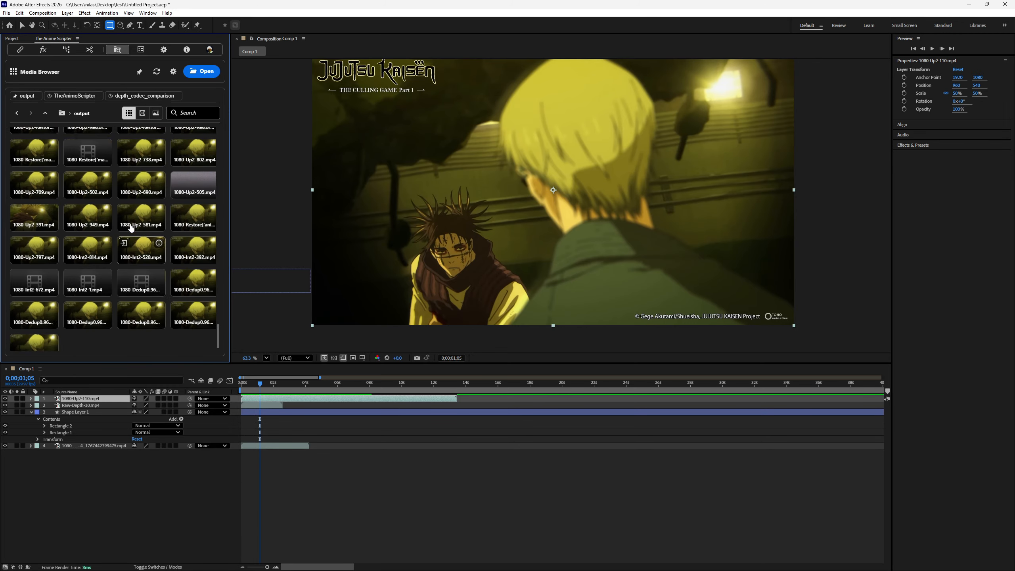
{"action": "scroll", "coordinate": [132, 228], "scroll_direction": "up", "scroll_amount": 8}
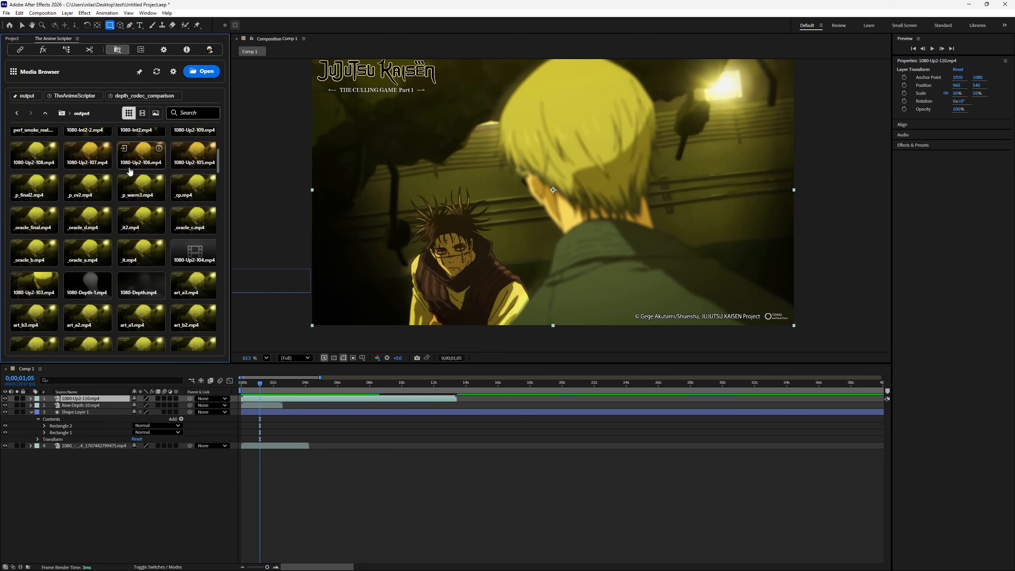
{"action": "scroll", "coordinate": [130, 172], "scroll_direction": "up", "scroll_amount": 5}
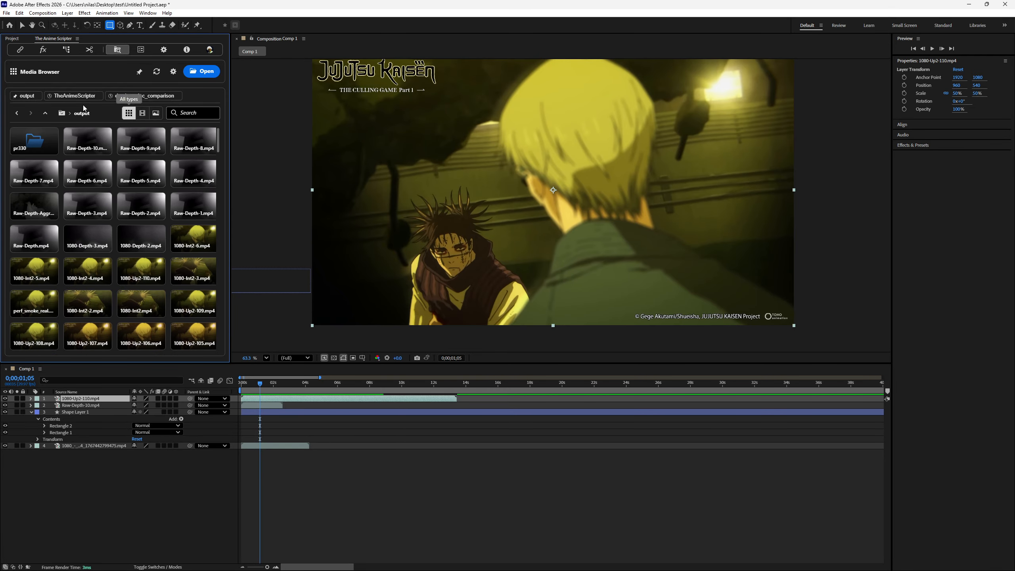
{"action": "left_click", "coordinate": [45, 113]}
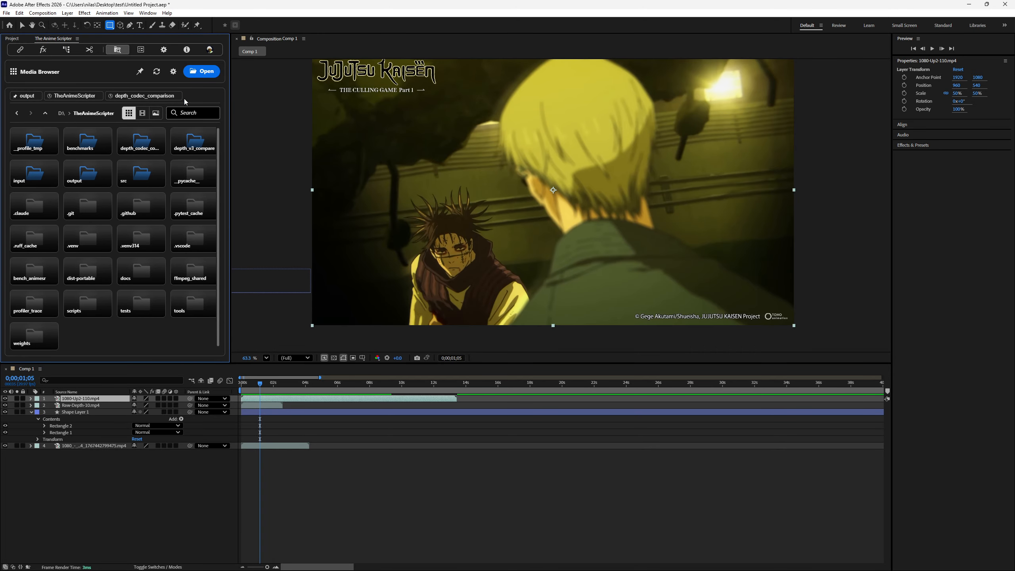
Step: Open the panel's info page, expand What's New and read through the v2.8.0 release notes
{"action": "left_click", "coordinate": [215, 52]}
{"action": "left_click", "coordinate": [187, 49]}
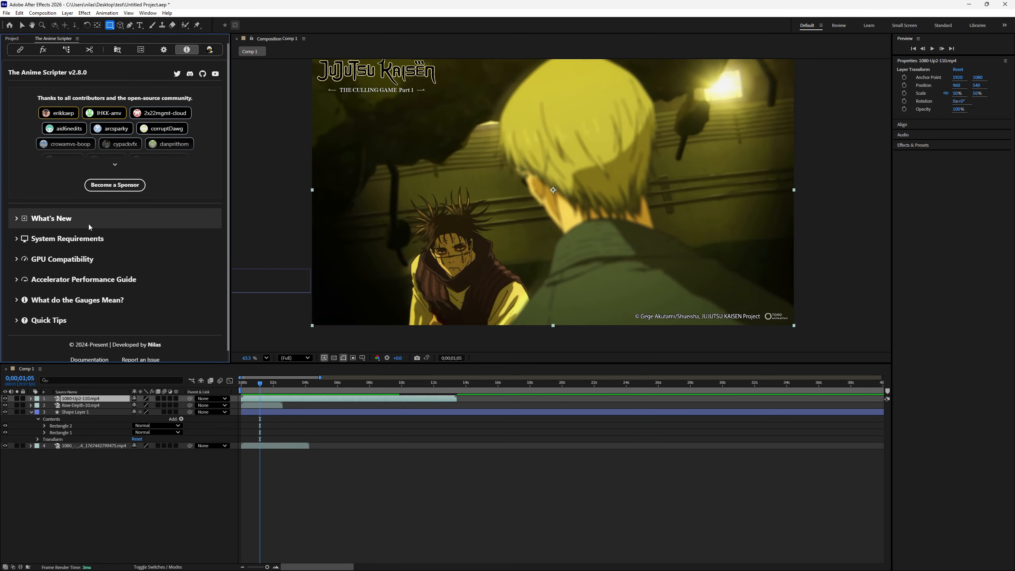
{"action": "left_click", "coordinate": [93, 219]}
{"action": "scroll", "coordinate": [73, 196], "scroll_direction": "down", "scroll_amount": 10}
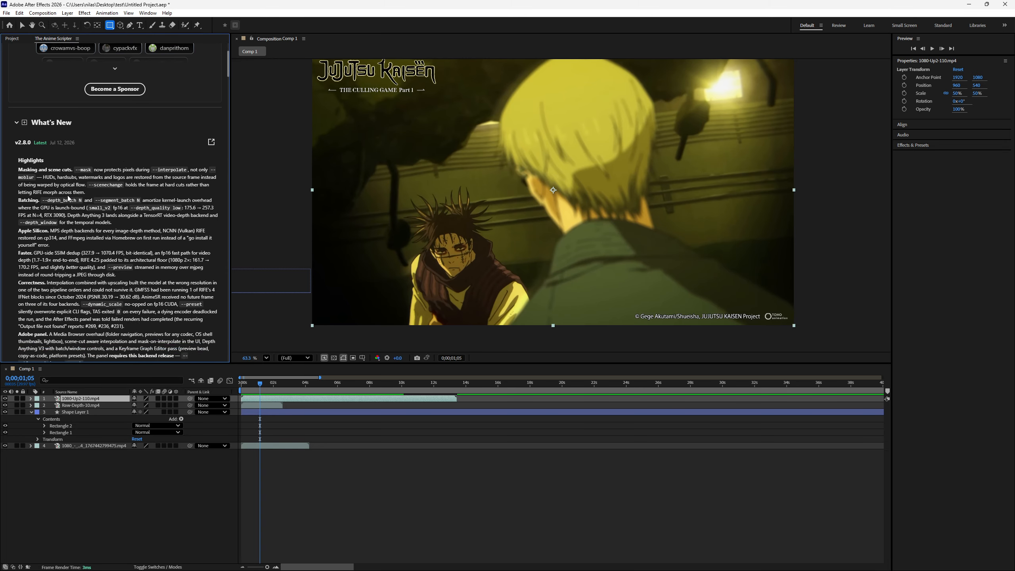
{"action": "scroll", "coordinate": [73, 195], "scroll_direction": "down", "scroll_amount": 15}
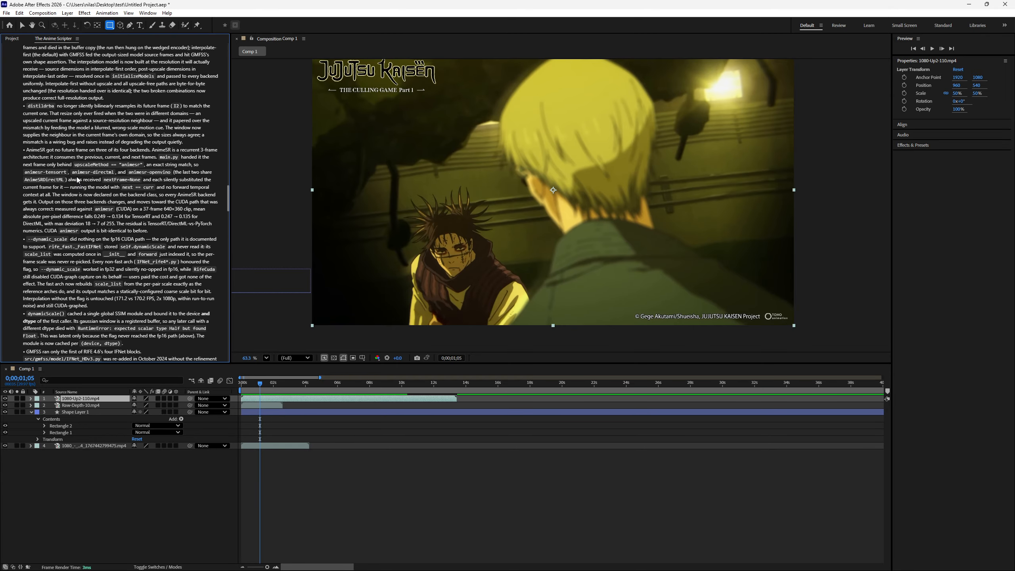
{"action": "scroll", "coordinate": [83, 171], "scroll_direction": "down", "scroll_amount": 12}
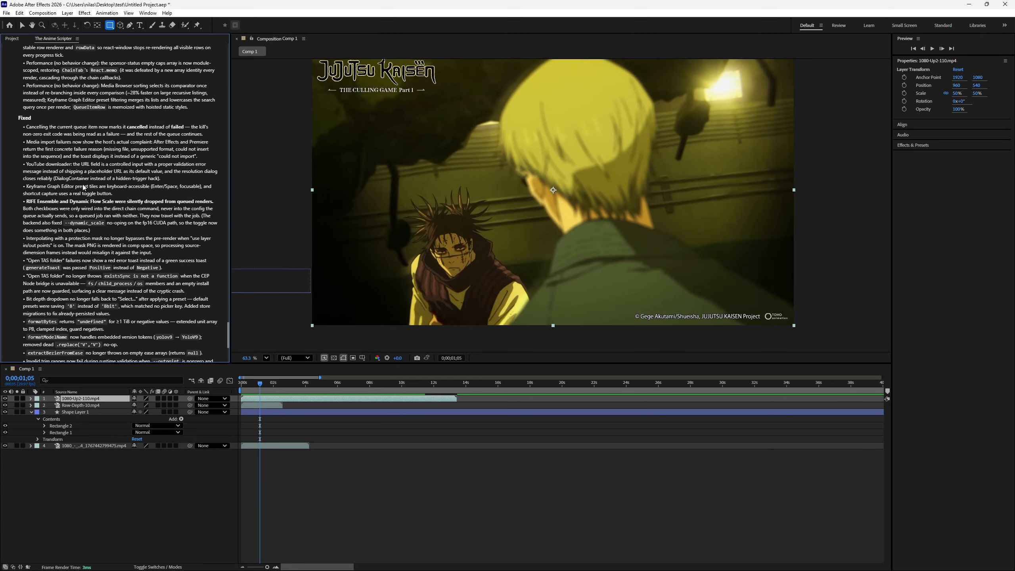
{"action": "scroll", "coordinate": [85, 194], "scroll_direction": "up", "scroll_amount": 15}
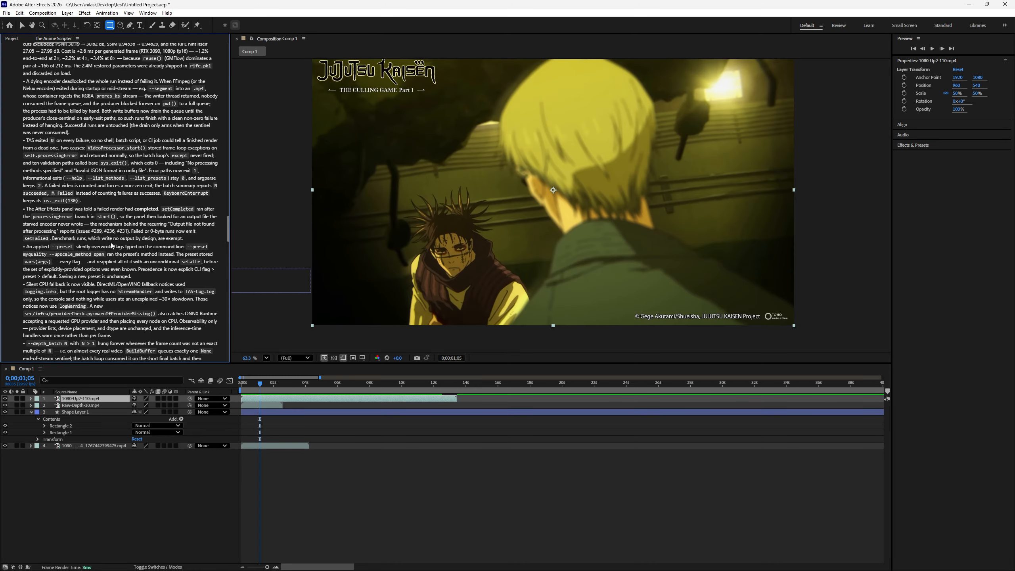
{"action": "scroll", "coordinate": [103, 244], "scroll_direction": "up", "scroll_amount": 20}
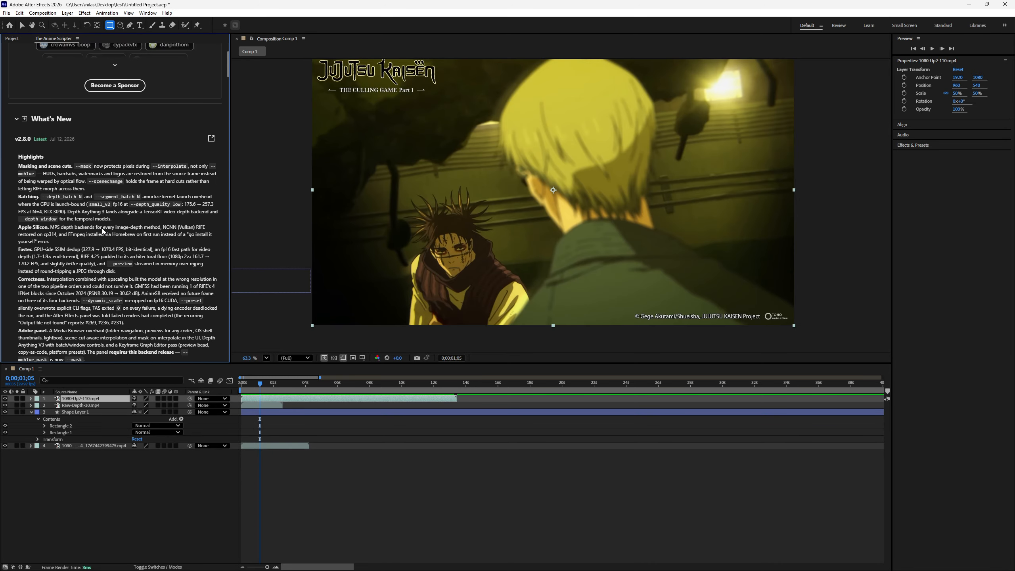
{"action": "scroll", "coordinate": [102, 232], "scroll_direction": "down", "scroll_amount": 5}
{"action": "scroll", "coordinate": [105, 199], "scroll_direction": "up", "scroll_amount": 5}
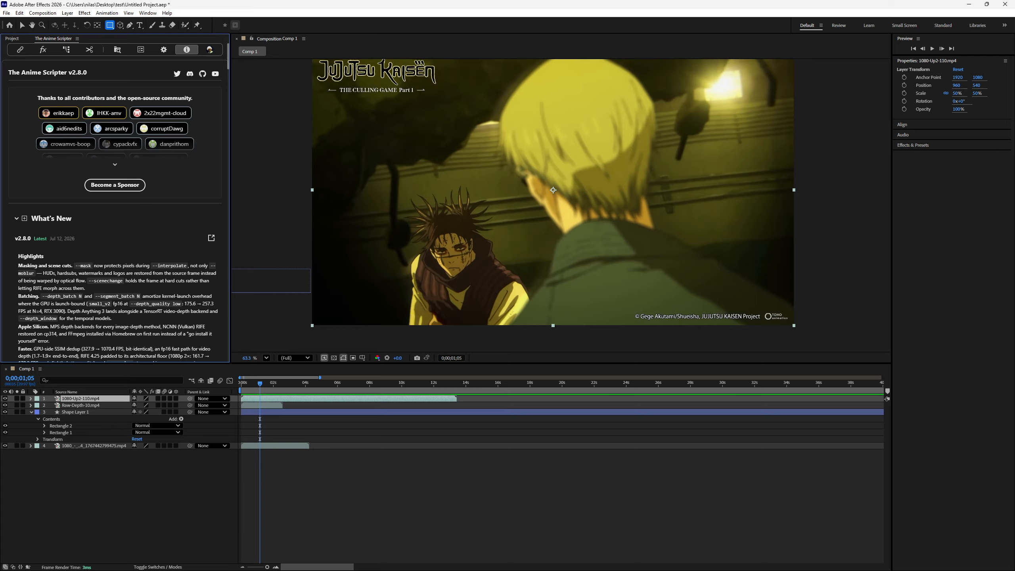
{"action": "mouse_move", "coordinate": [757, 570]}
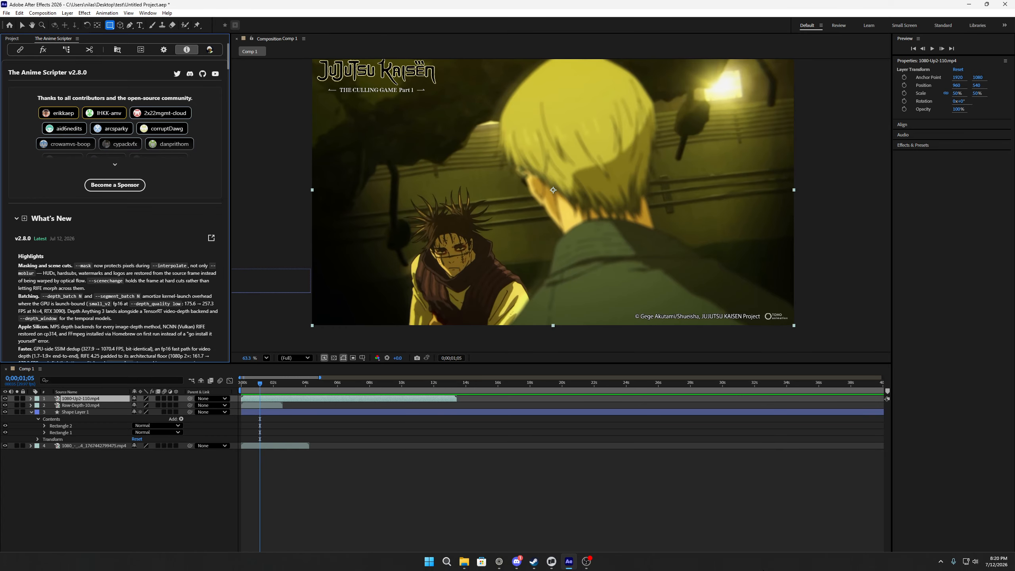